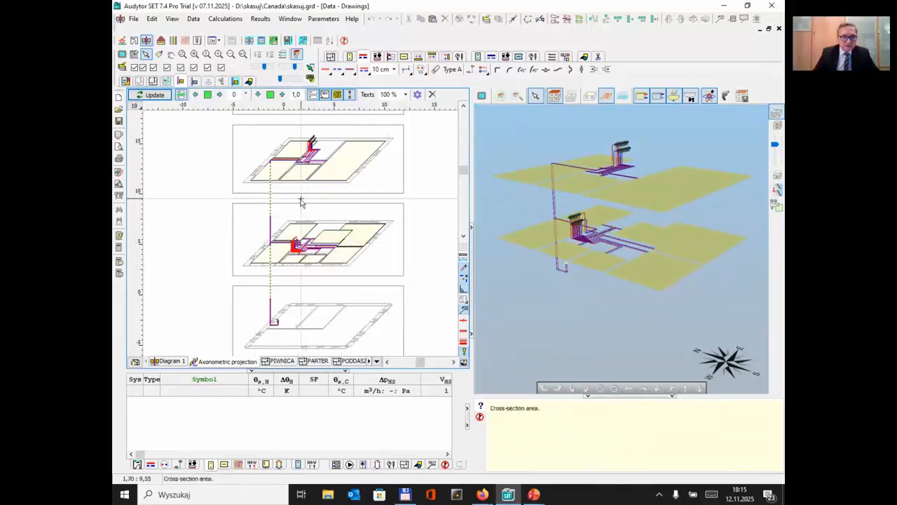
Examine the finished example system in the axonometric projection, the 3D view and the PIWNICA, PARTER and PODDASZE plans
scroll(319, 249, up, 5)
middle_drag(324, 252, 238, 221)
mouse_move(709, 256)
middle_down()
mouse_move(692, 260)
mouse_move(704, 241)
mouse_move(679, 195)
mouse_move(692, 197)
mouse_move(668, 207)
mouse_move(623, 194)
mouse_move(674, 194)
mouse_move(652, 210)
middle_up()
click(277, 361)
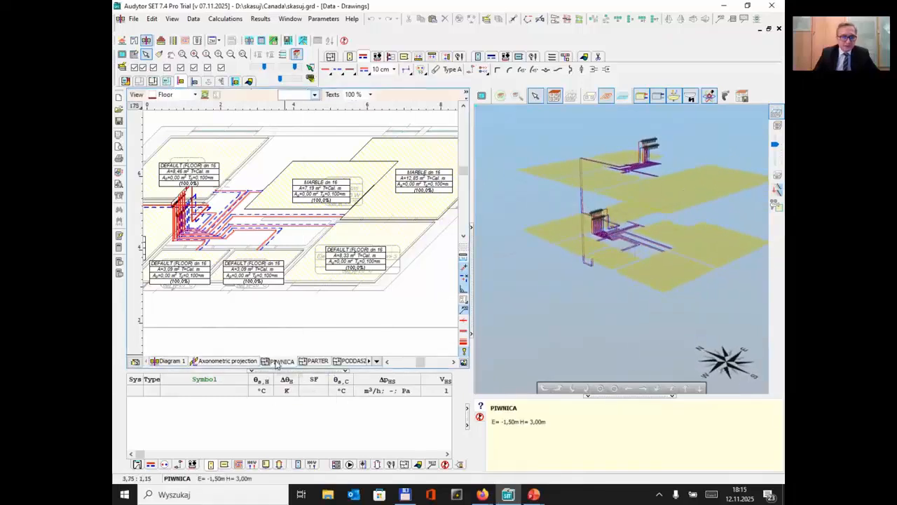
click(319, 361)
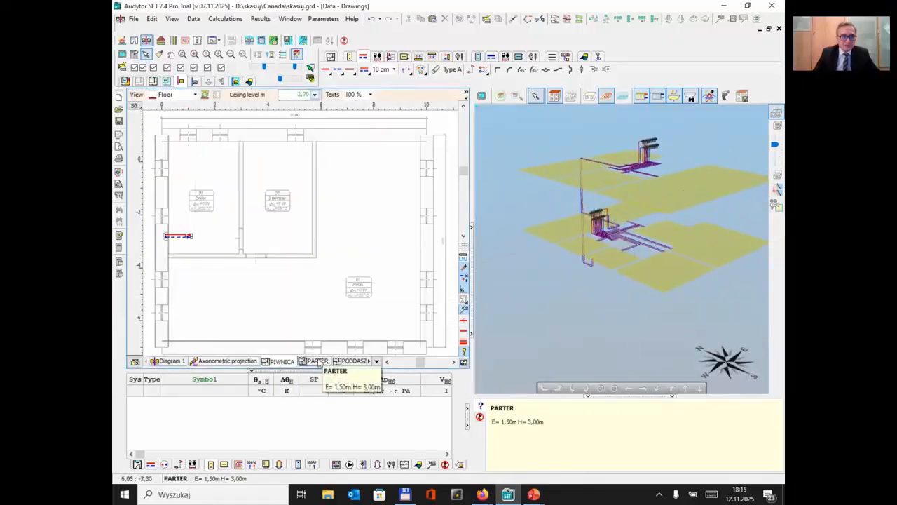
click(343, 361)
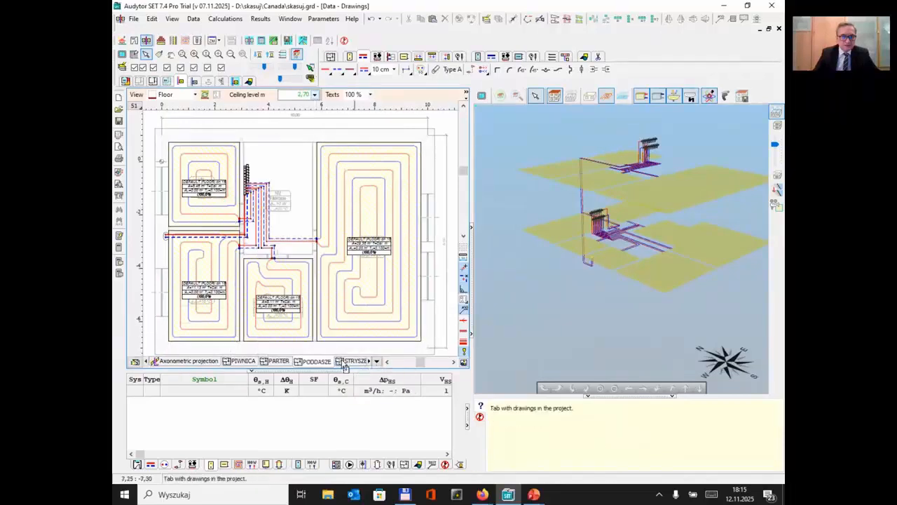
Create a new data file, saving the current project's changes, and save the new one as Canada in the Canada folder
click(132, 19)
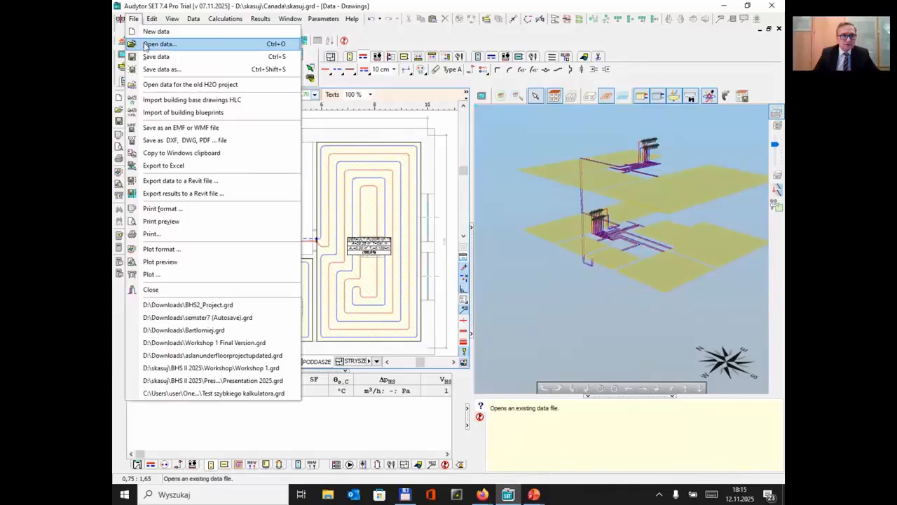
click(148, 32)
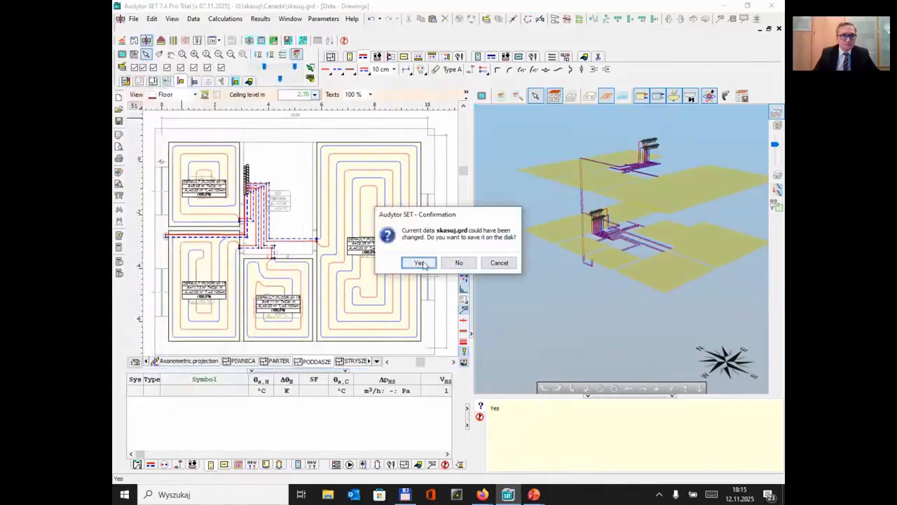
click(421, 261)
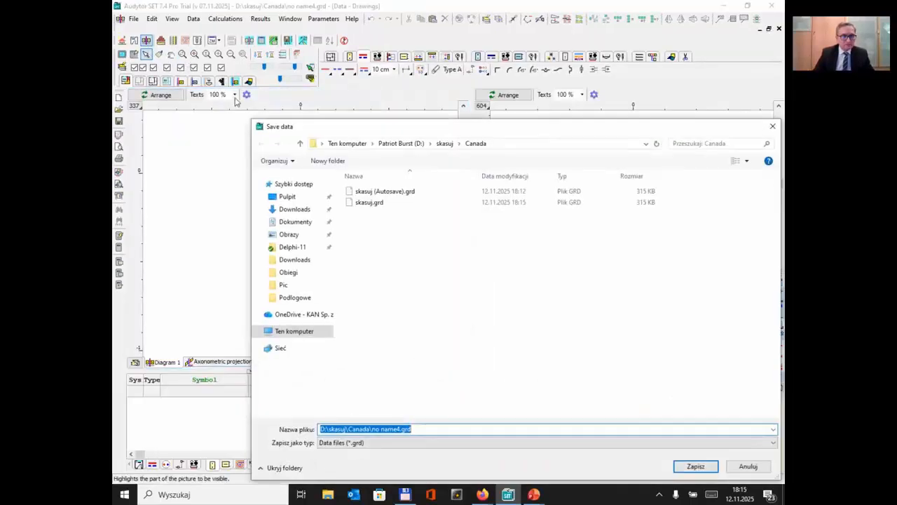
text(Can)
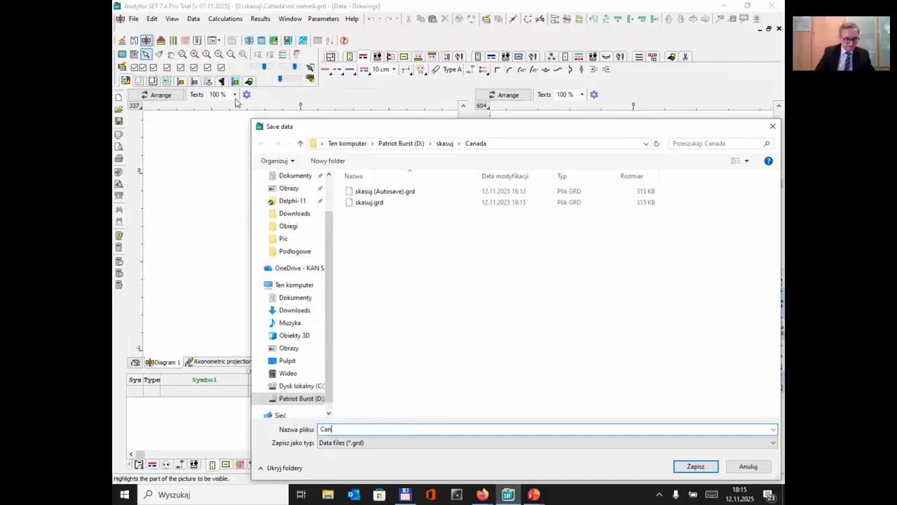
text(ada)
key(Return)
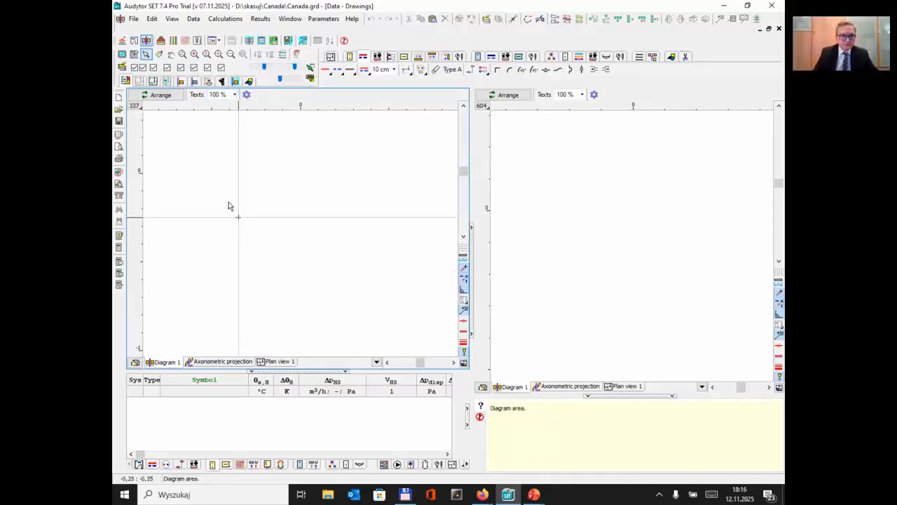
Import the building base drawings from the HLC results file Single family house.ozr
click(135, 54)
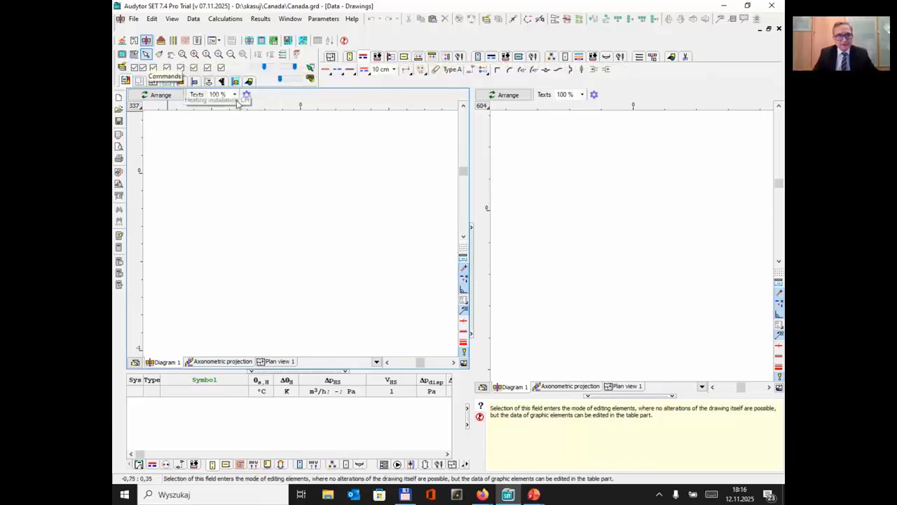
click(135, 19)
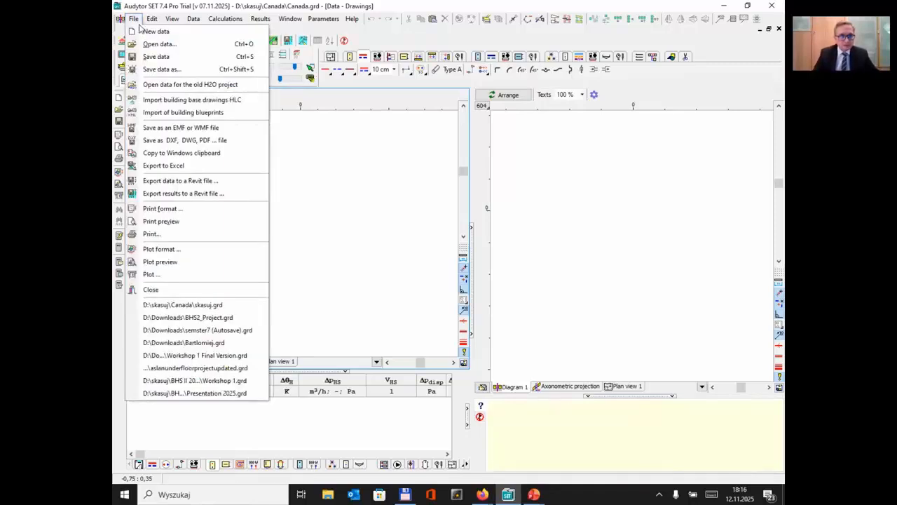
click(236, 101)
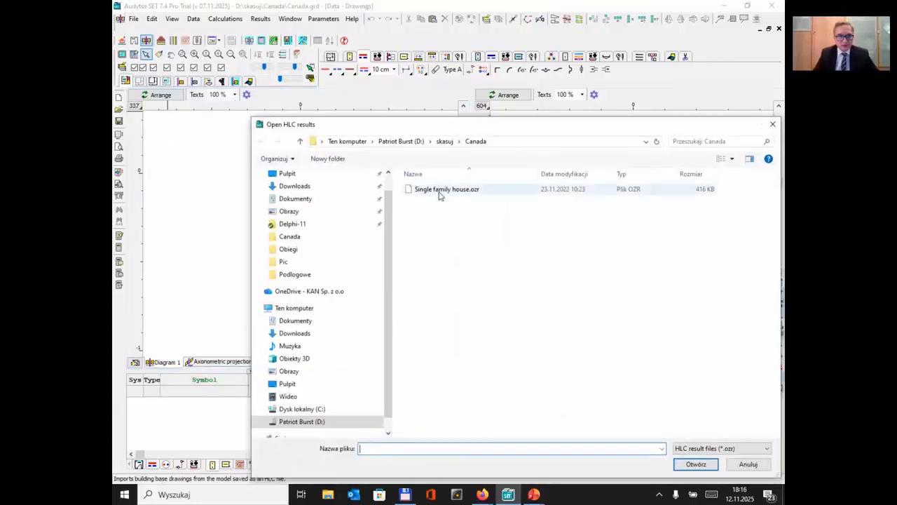
click(439, 195)
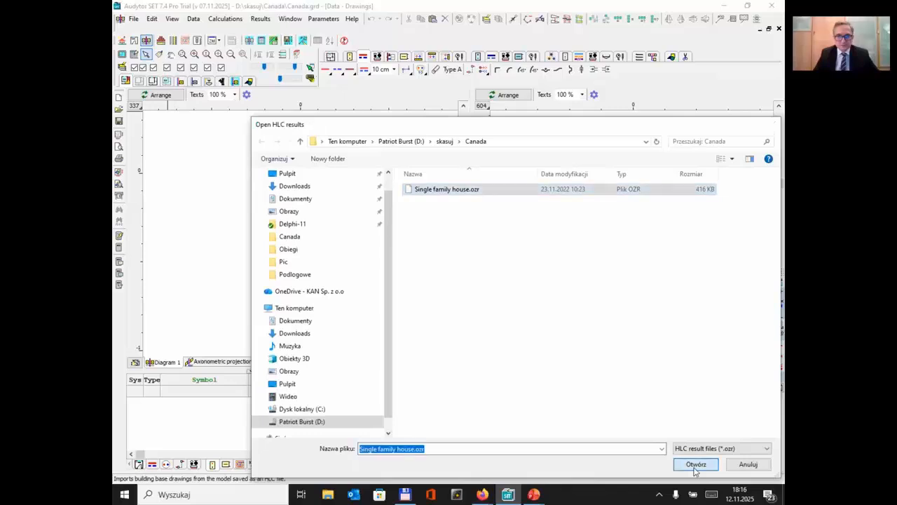
click(696, 466)
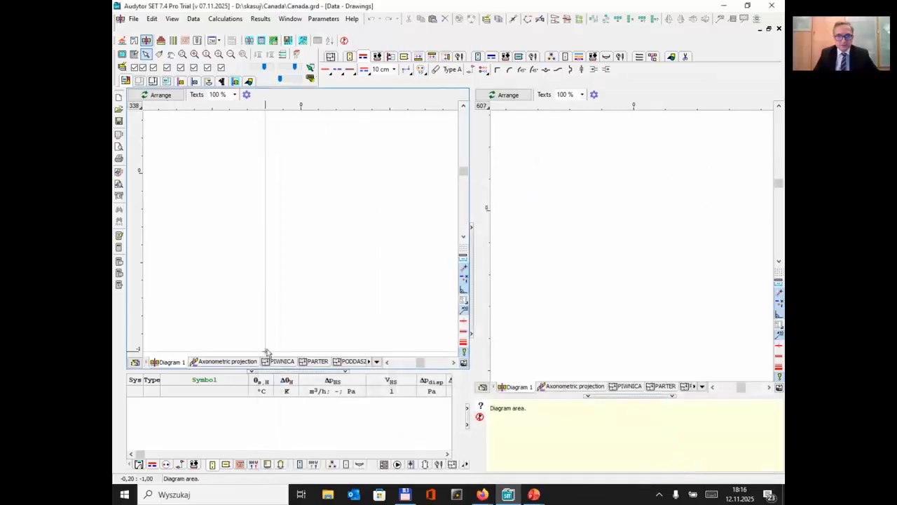
Look through the imported PIWNICA, PARTER and PODDASZE storey plans
click(284, 361)
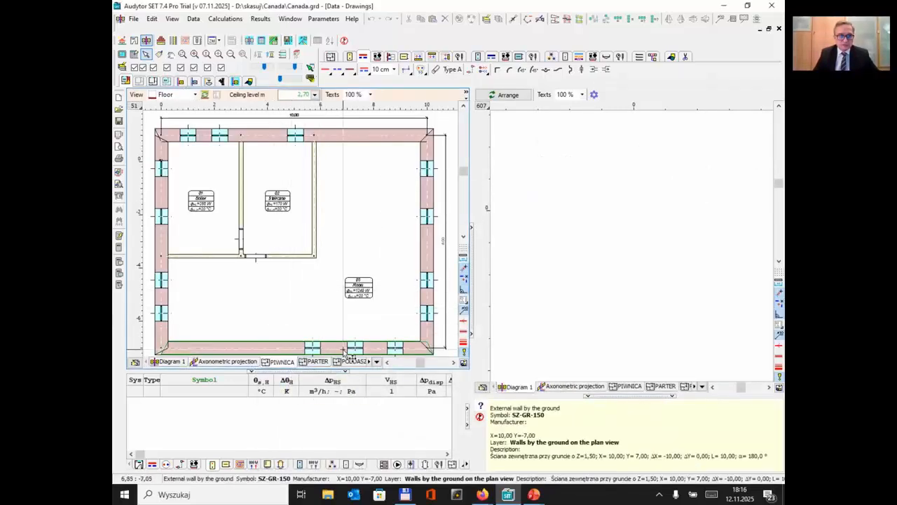
click(315, 362)
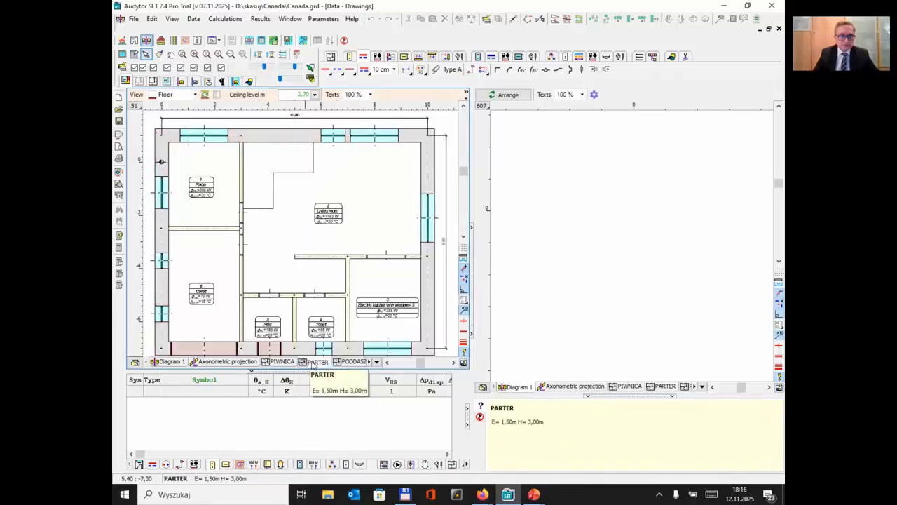
click(351, 362)
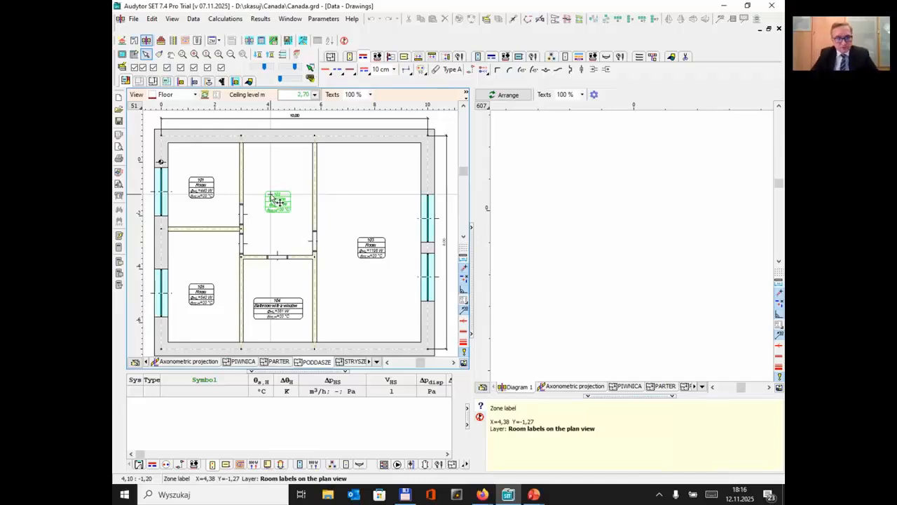
Open the room data and review the heat loads of all imported rooms
click(198, 23)
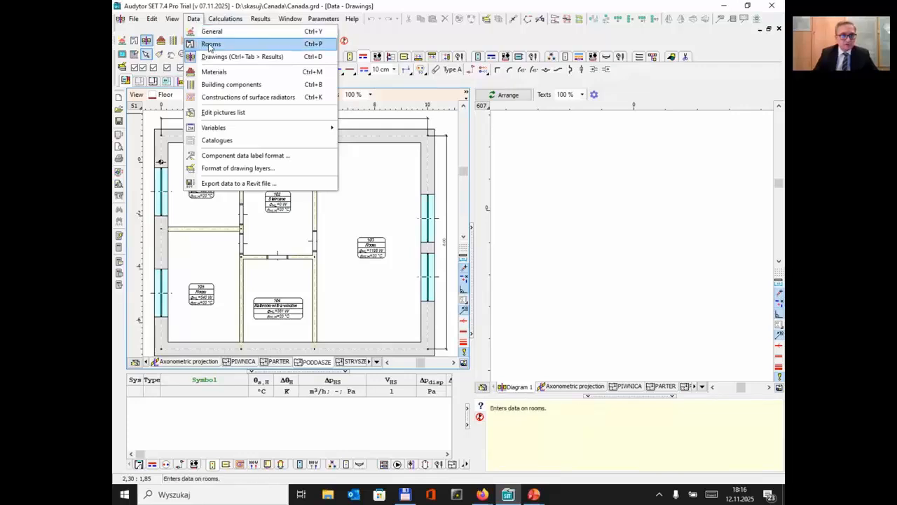
click(210, 44)
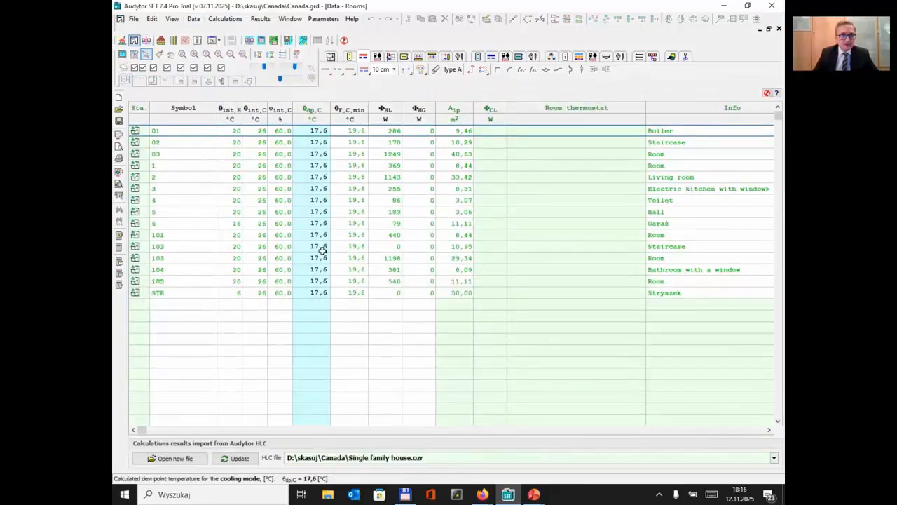
mouse_move(391, 131)
drag(390, 131, 388, 334)
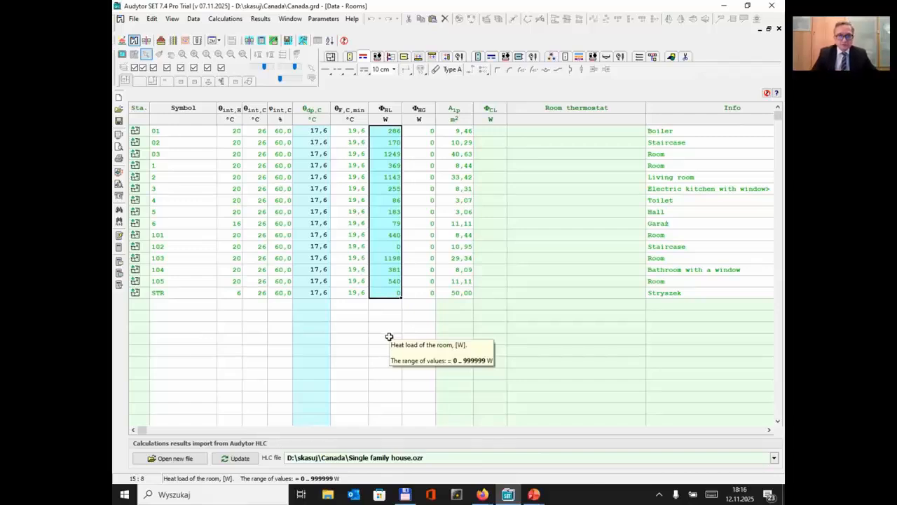
click(388, 305)
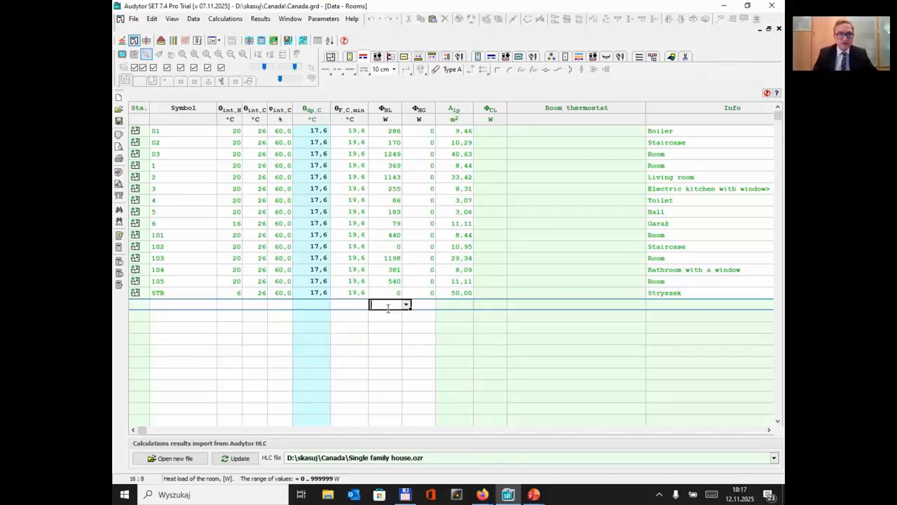
Set the heat load of rooms 01, 02 and 03 to 0 W, keeping the other rooms' values
click(392, 131)
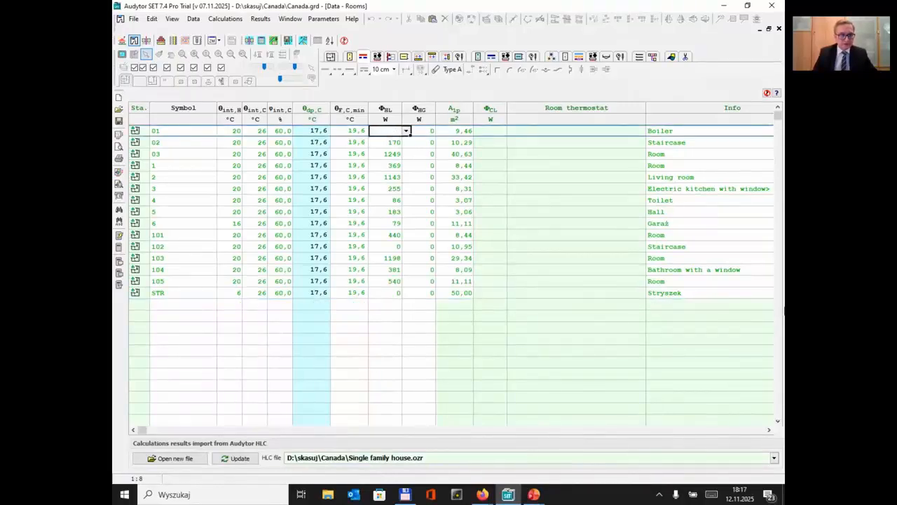
text(0)
key(Down)
text(0)
key(Down)
text(0)
key(Down)
key(Down)
key(Down)
key(Down)
key(Down)
key(Down)
key(Down)
key(Down)
key(Down)
key(Down)
key(Down)
key(Down)
key(Down)
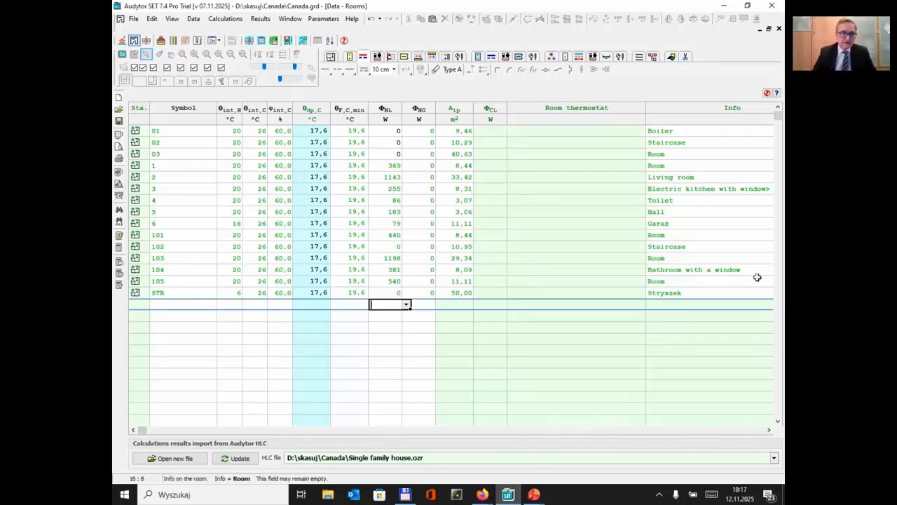
Exclude central cooling and water supply from the general system calculation parameters, leaving only central heating enabled
click(121, 41)
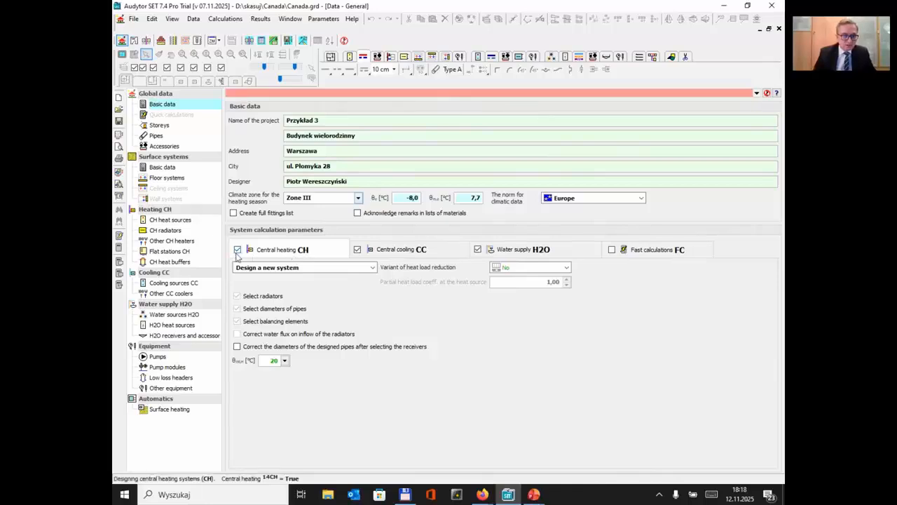
click(357, 249)
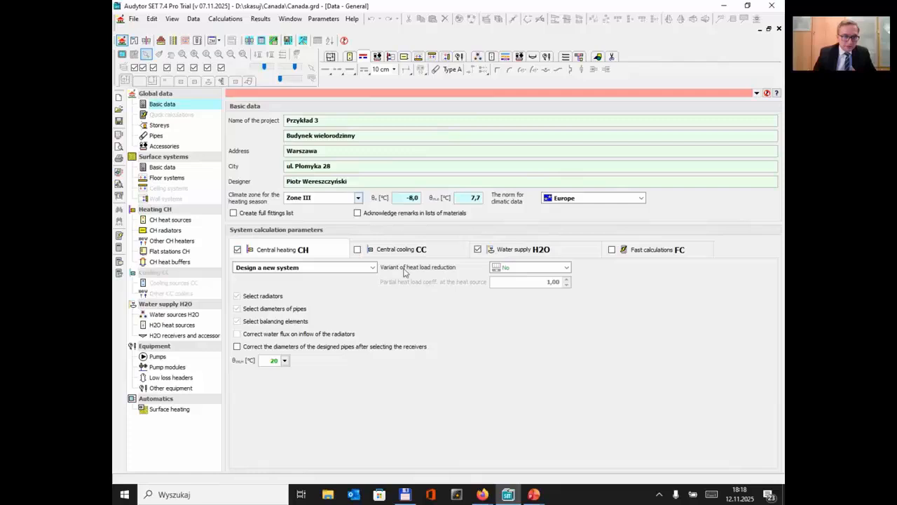
click(478, 250)
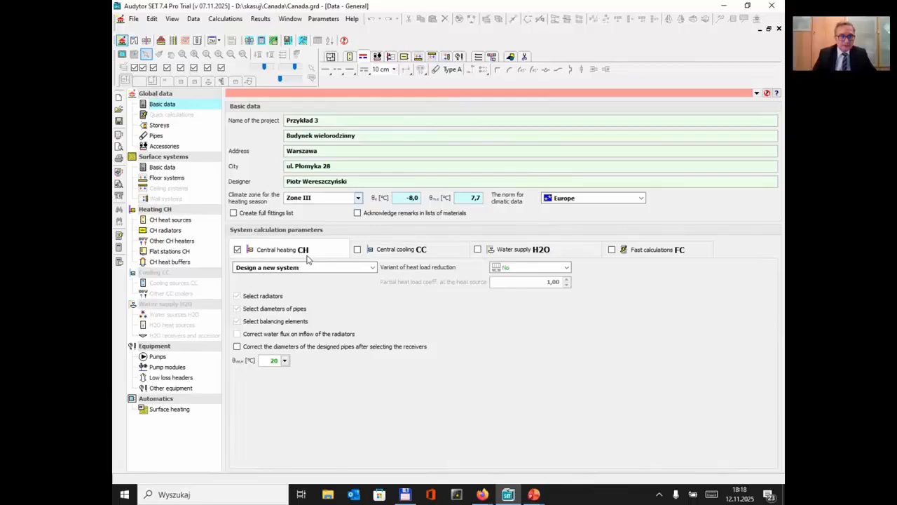
Assign the KAN pipe ULTRAPRESS PERTAL C from the pipes catalogue to pipe type A
click(156, 135)
click(293, 293)
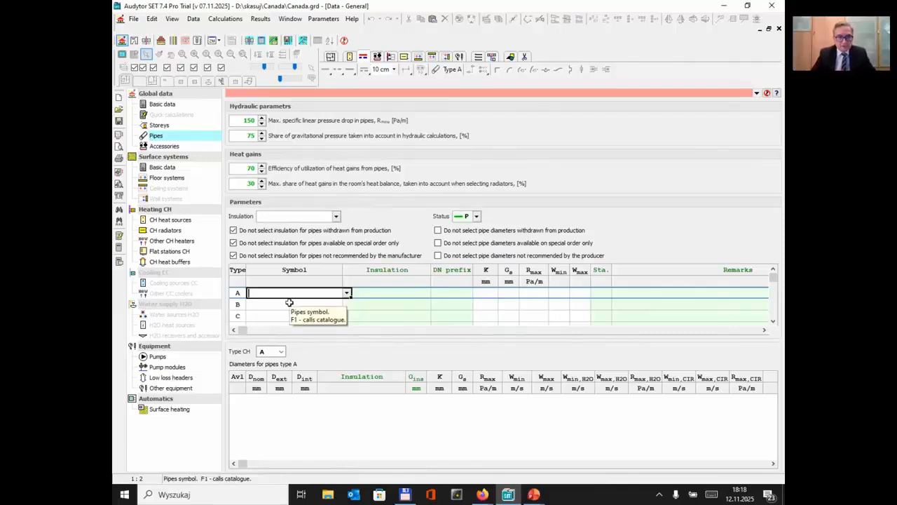
click(346, 293)
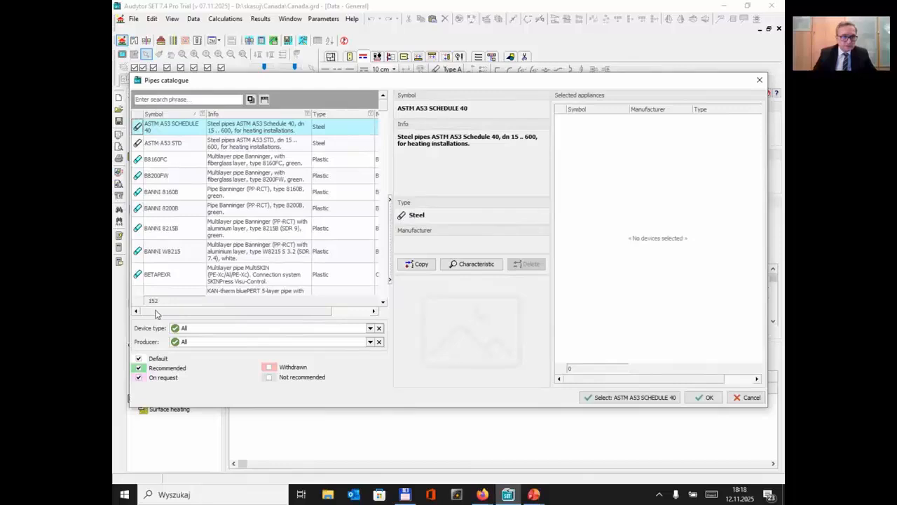
click(188, 343)
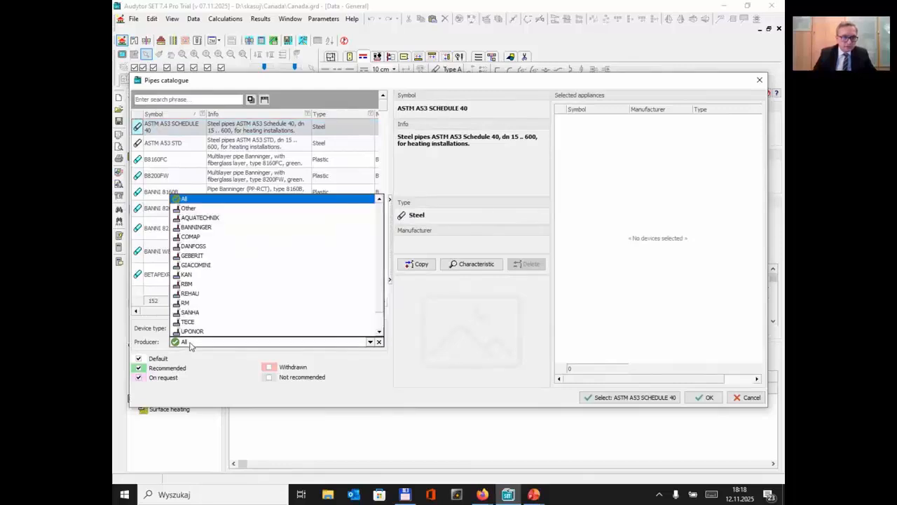
click(205, 275)
scroll(188, 256, down, 5)
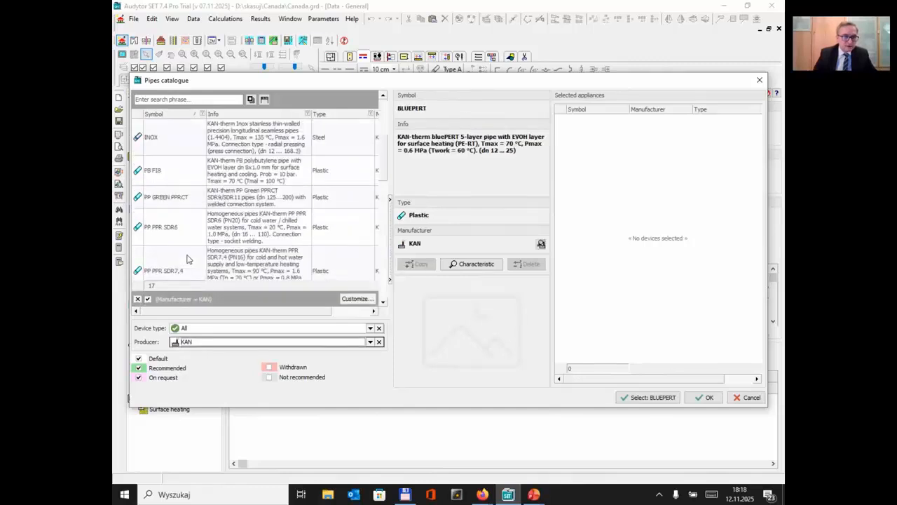
click(184, 226)
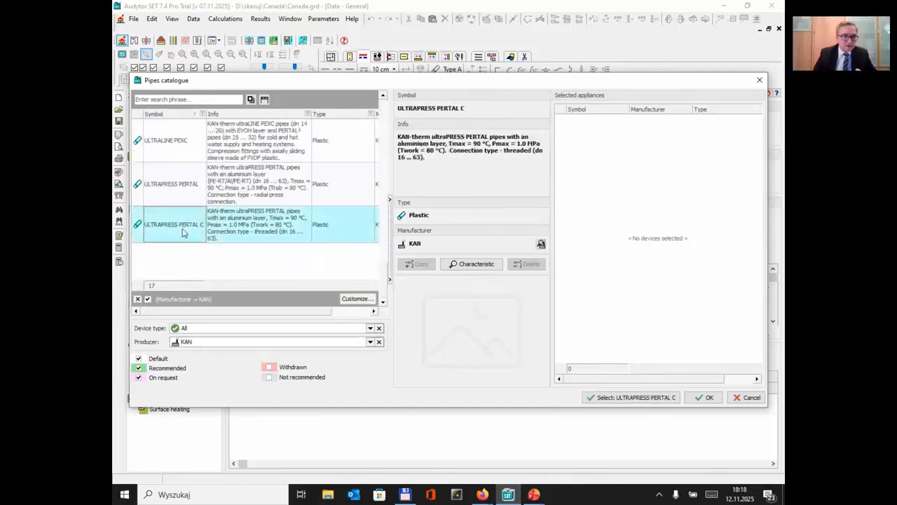
click(646, 398)
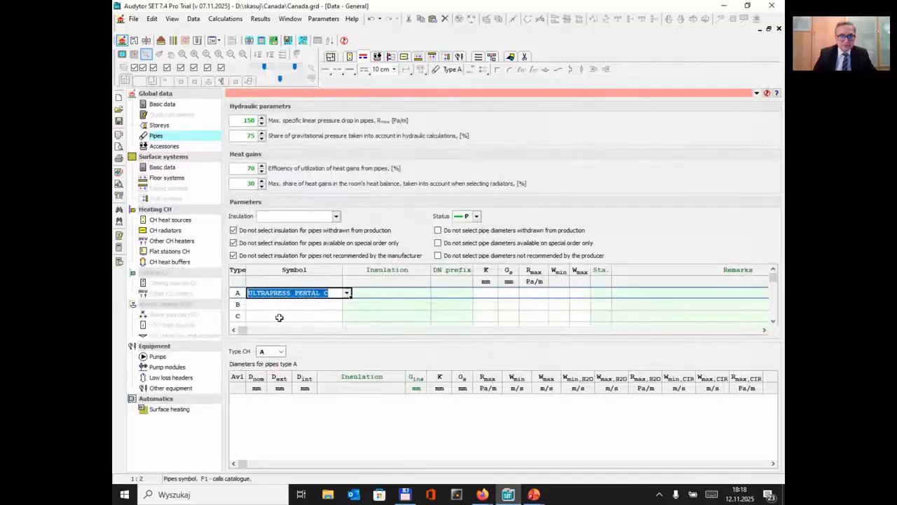
click(301, 305)
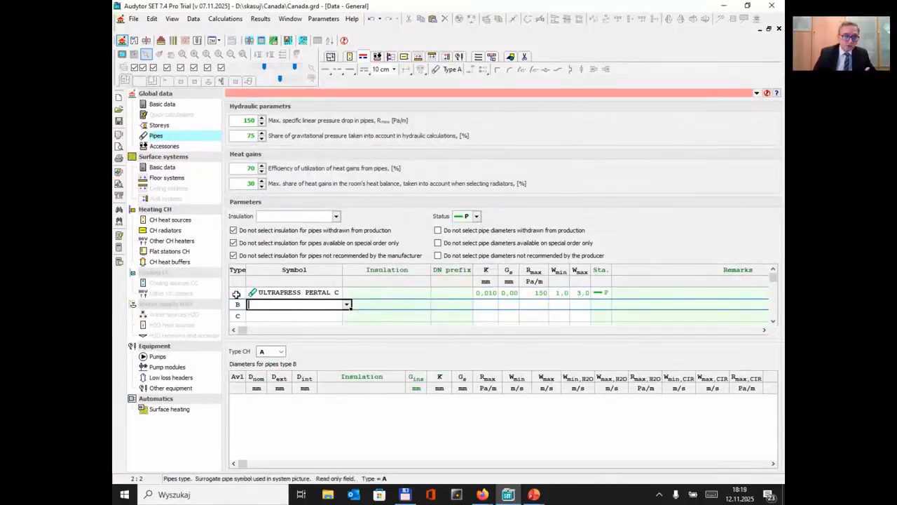
scroll(245, 301, down, 1)
scroll(247, 303, up, 1)
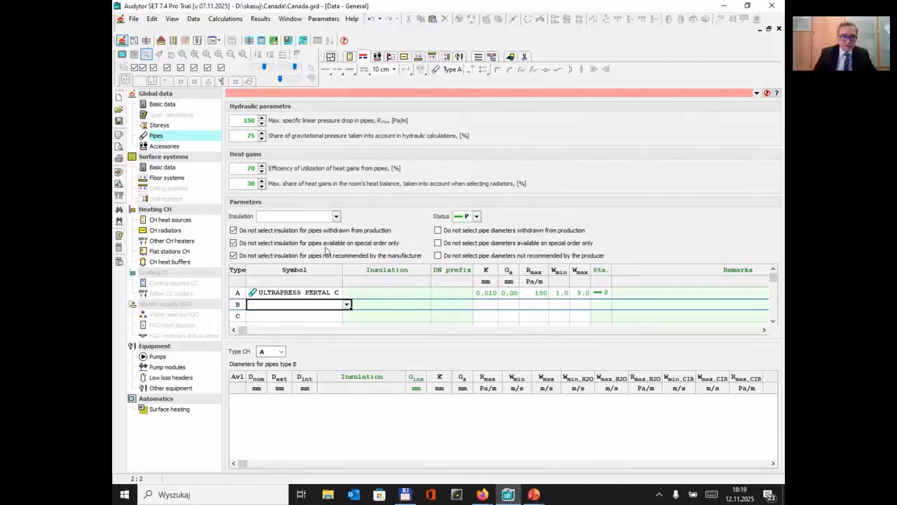
Set PE FOAM from the insulation catalogue as the default pipe insulation
click(336, 218)
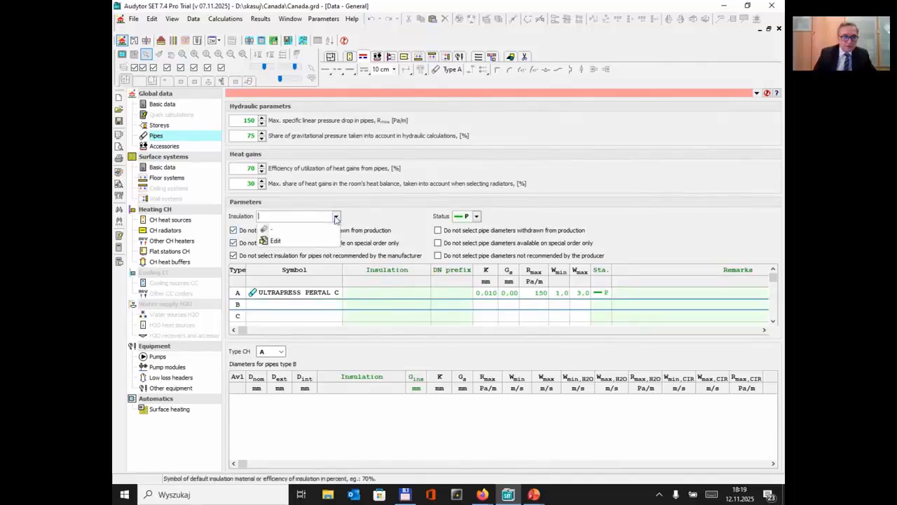
click(275, 240)
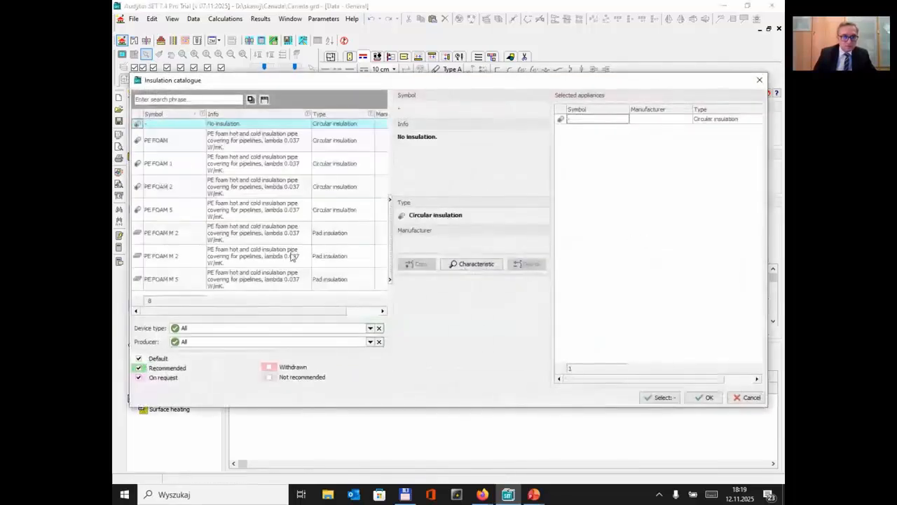
click(173, 145)
click(645, 397)
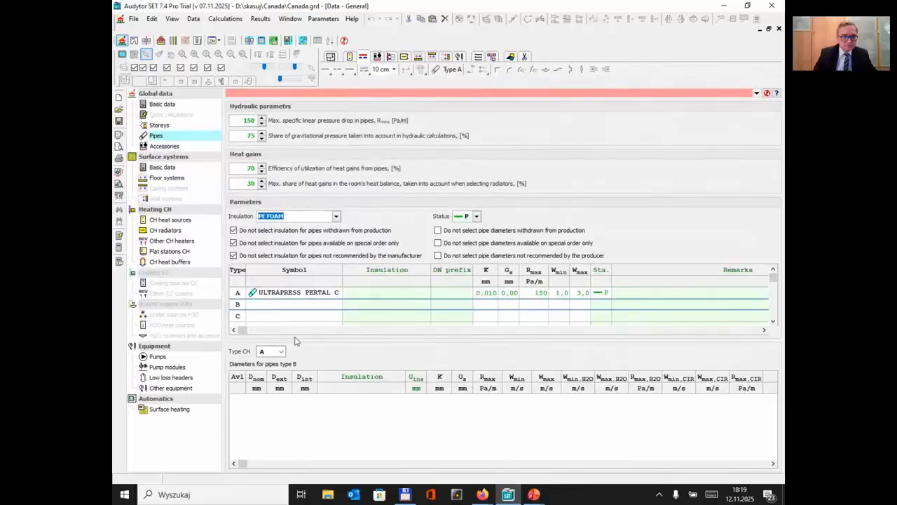
click(308, 316)
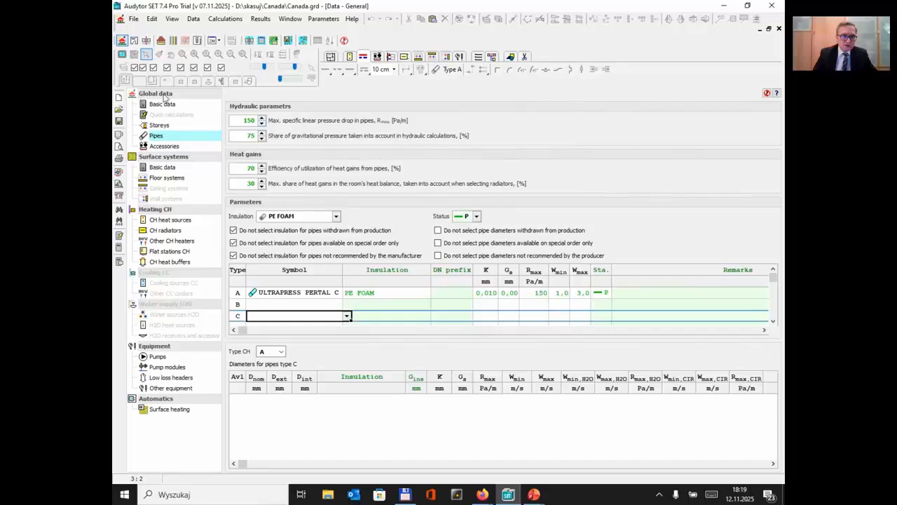
Try enabling ceiling and wall systems in the surface systems' basic data, and switch both off again
click(164, 168)
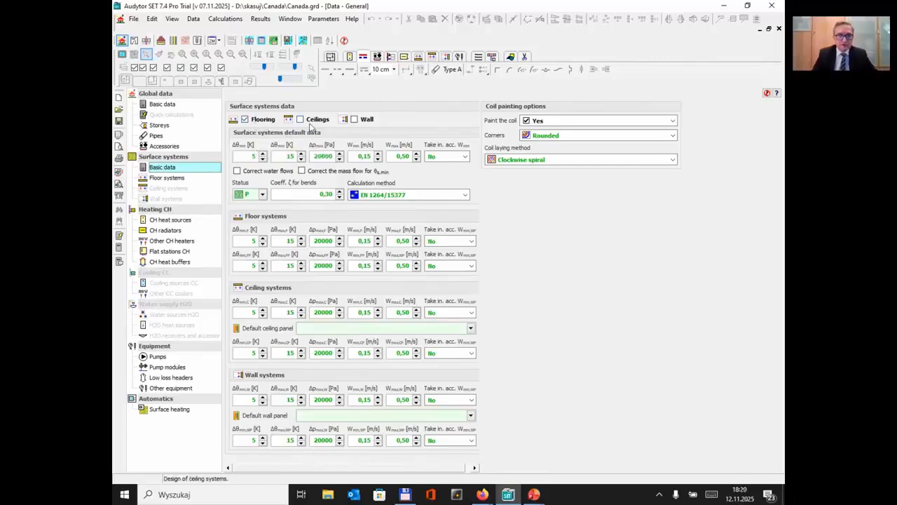
click(310, 124)
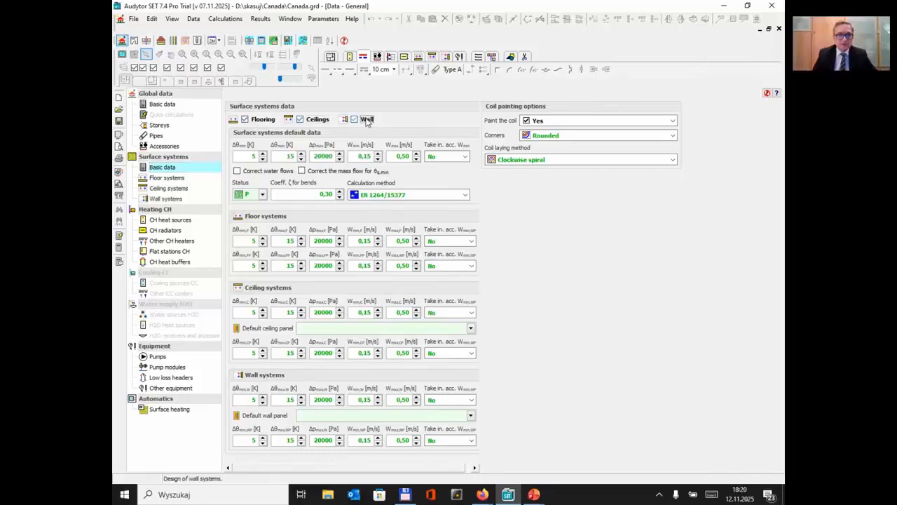
click(301, 121)
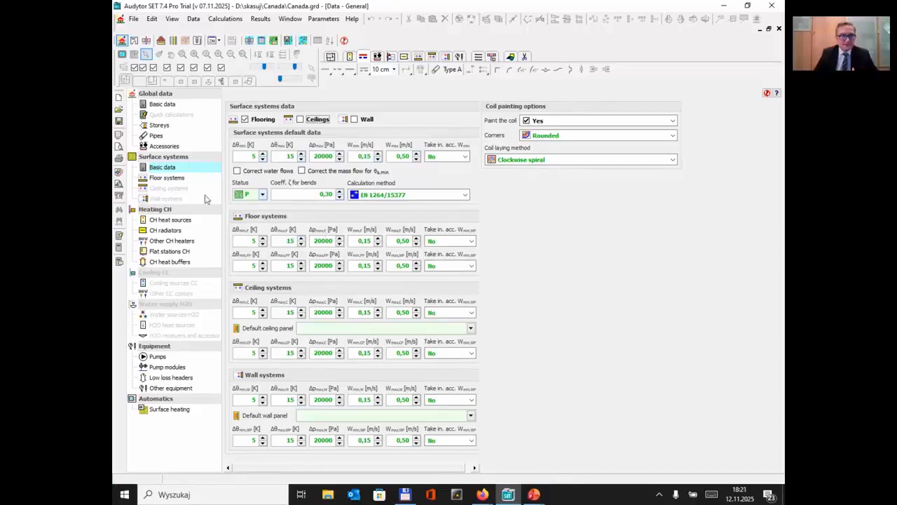
Choose KAN TAKER EPS 100 as the default floor mounting system with BLUEPERT pipes, keeping the 16 mm nominal diameter
click(176, 179)
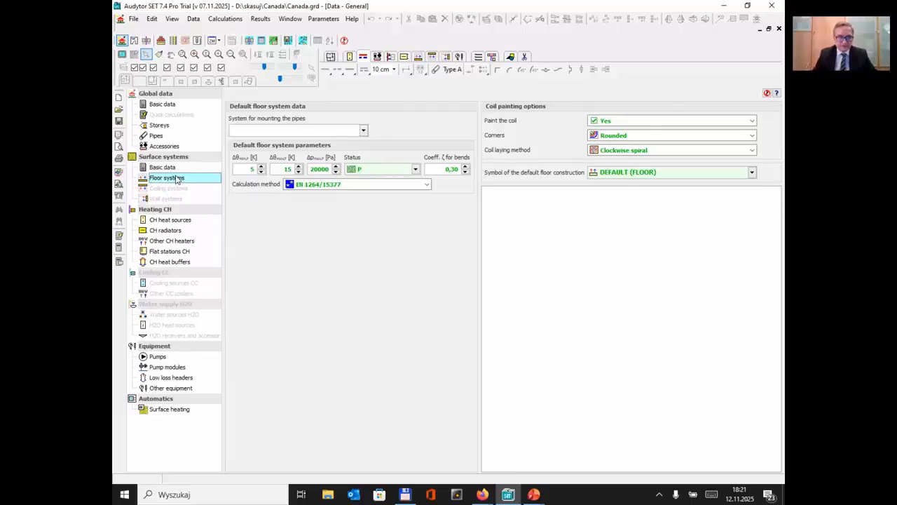
click(363, 130)
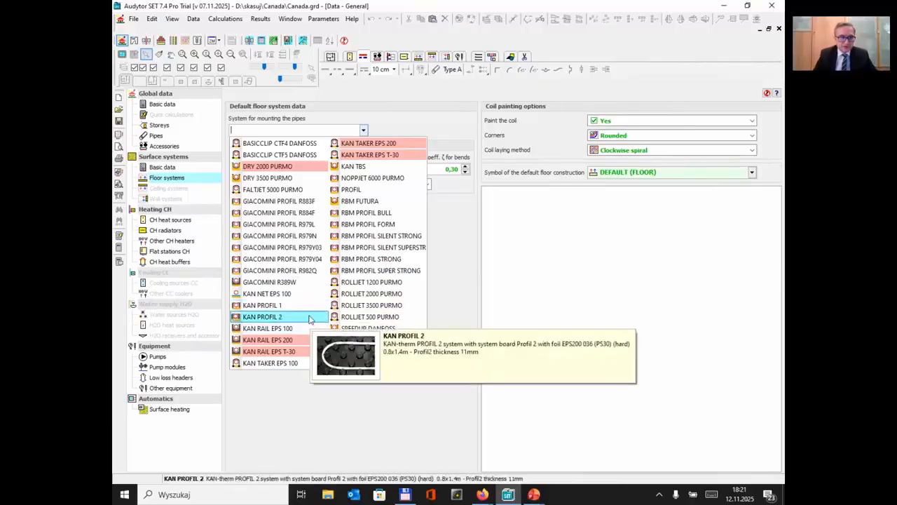
click(296, 365)
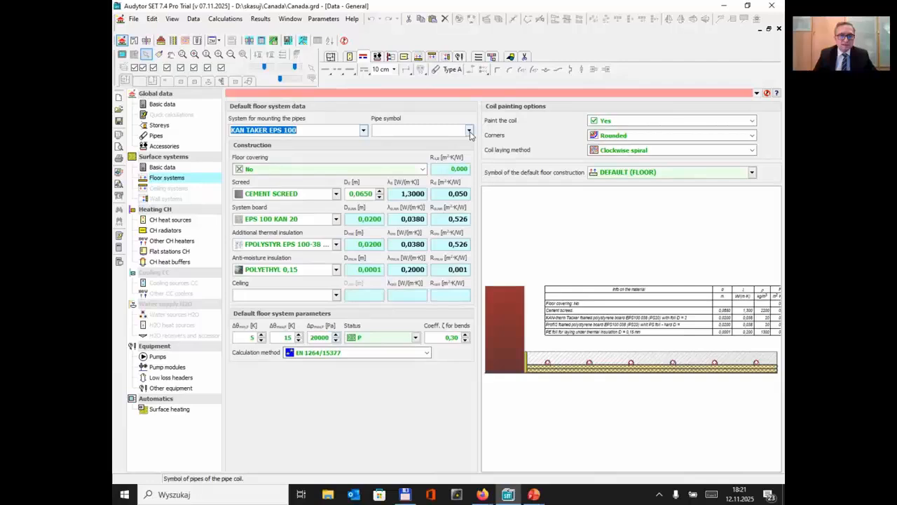
click(469, 132)
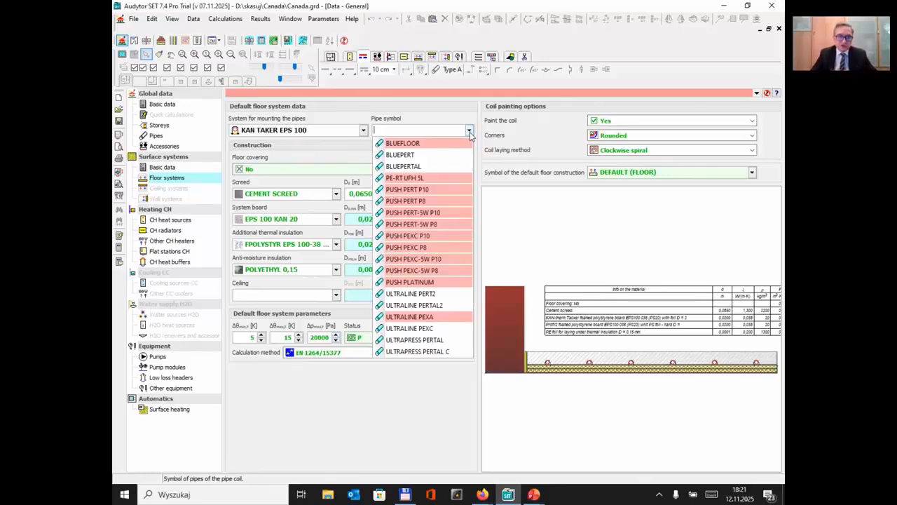
click(417, 155)
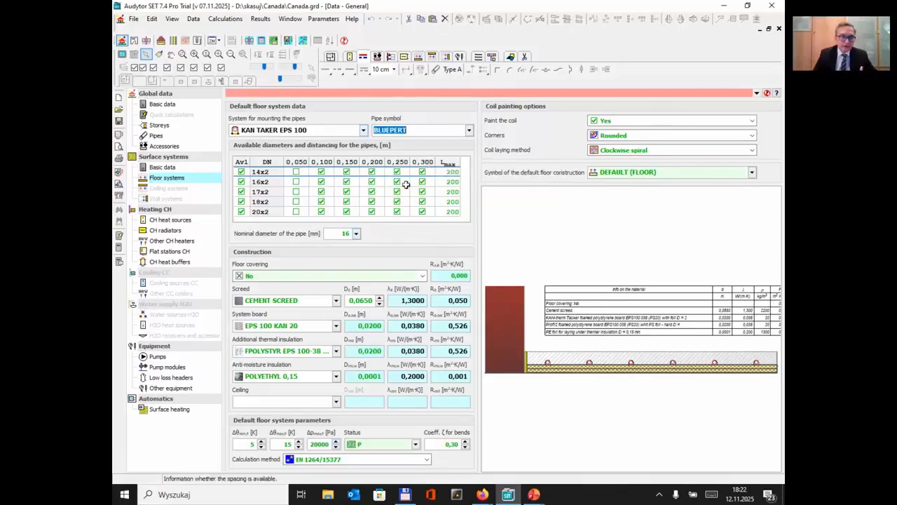
click(356, 234)
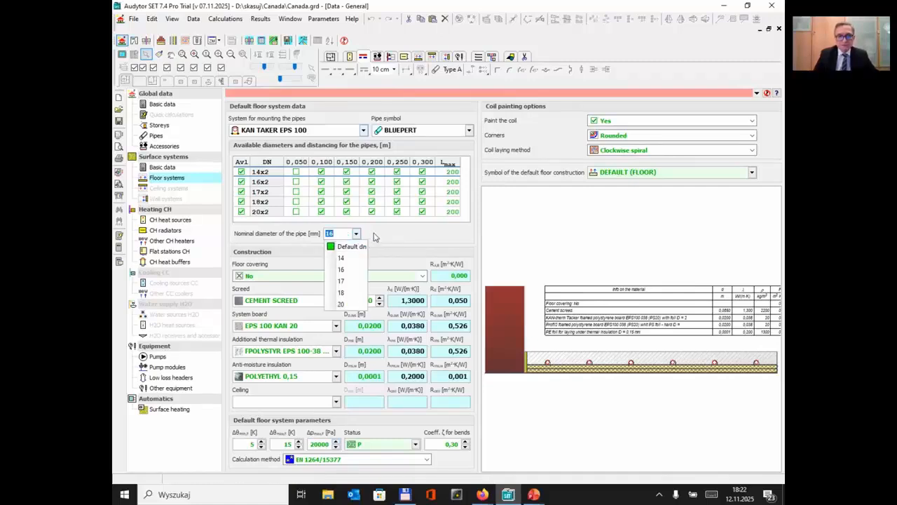
click(374, 237)
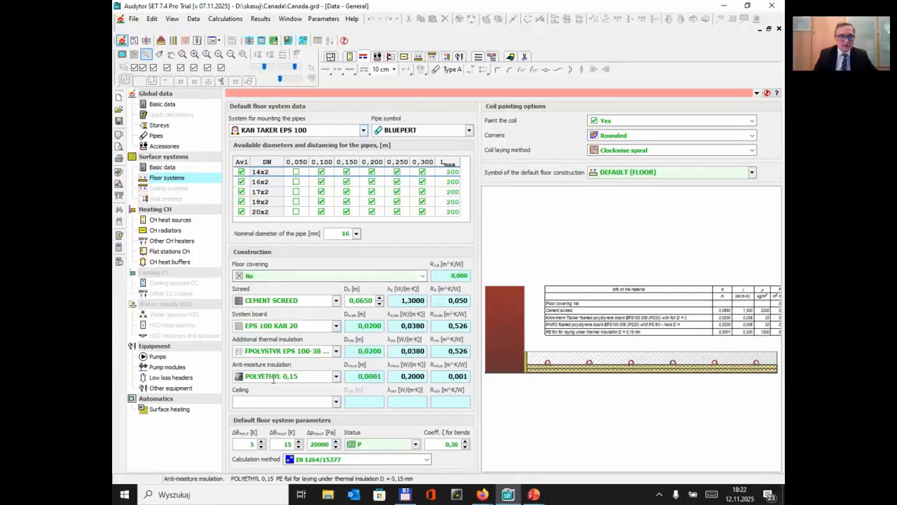
Set the default floor covering to ceramic tiles 0.012 m²·K/W, keeping the cement screed
mouse_move(273, 379)
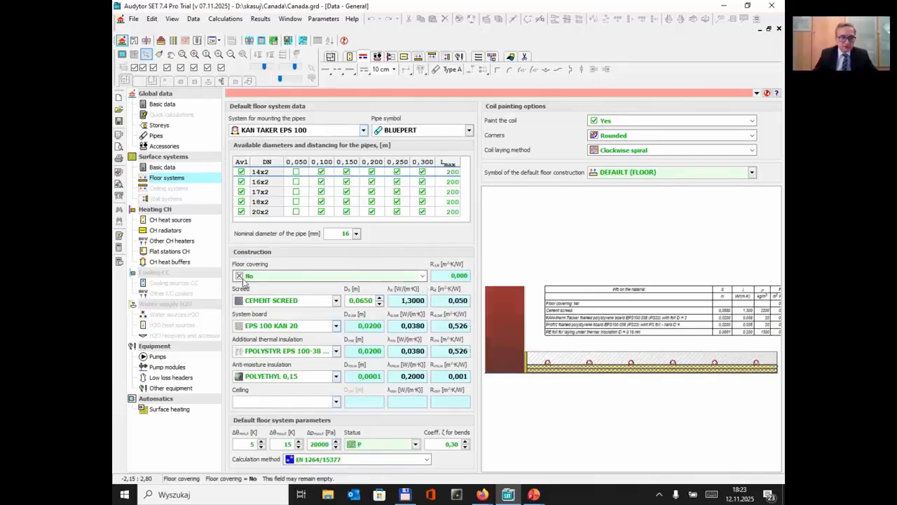
click(245, 277)
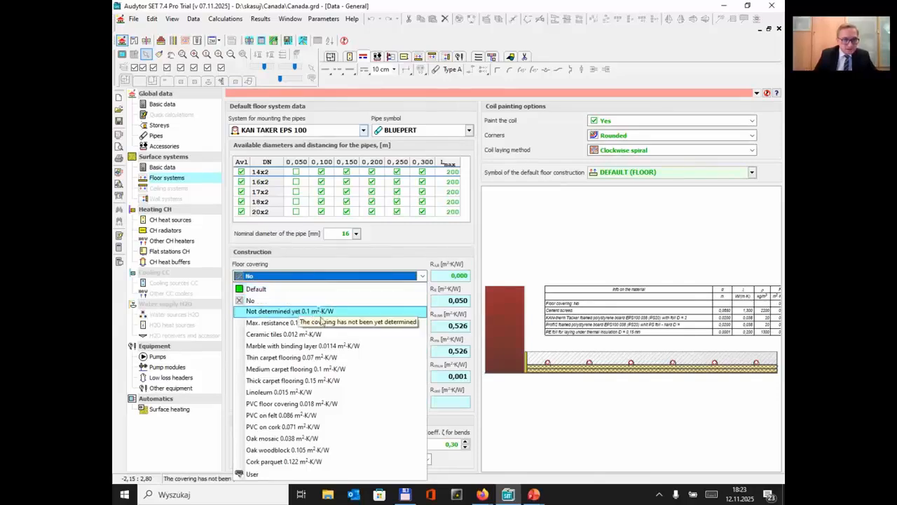
click(332, 336)
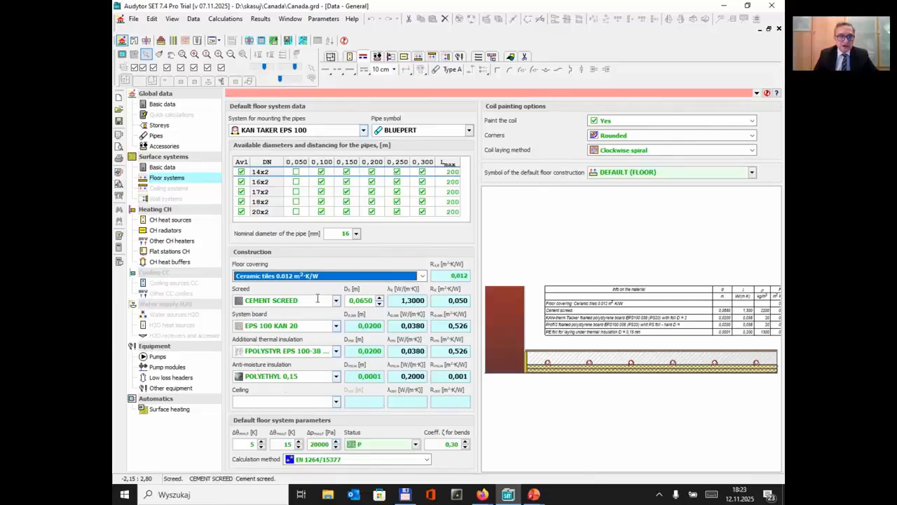
mouse_move(310, 324)
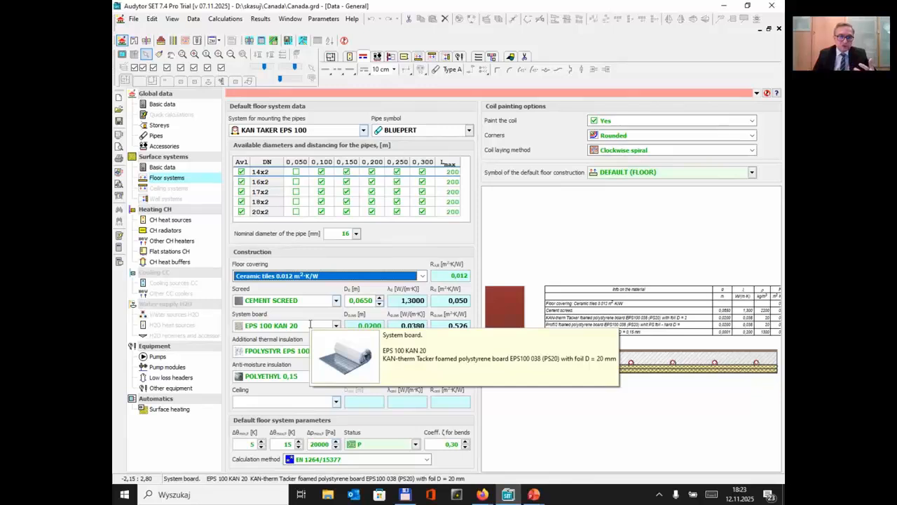
click(337, 301)
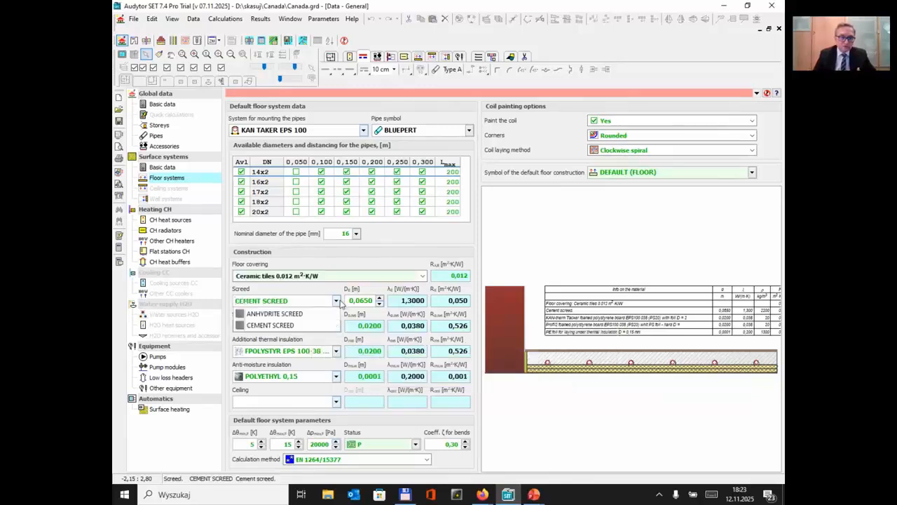
click(340, 301)
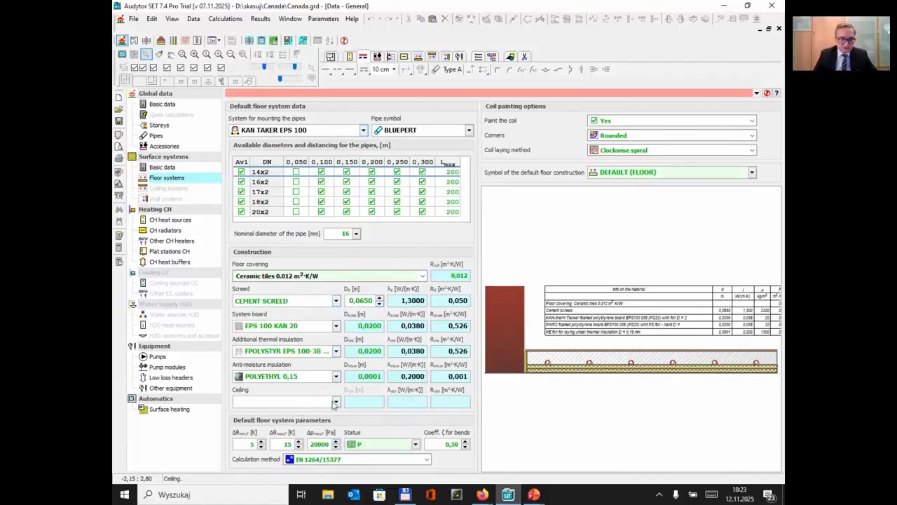
Assign INT. CEILING U = 1.500 as the ceiling of the default floor construction, keeping the EN 1264/15377 calculation method
click(335, 403)
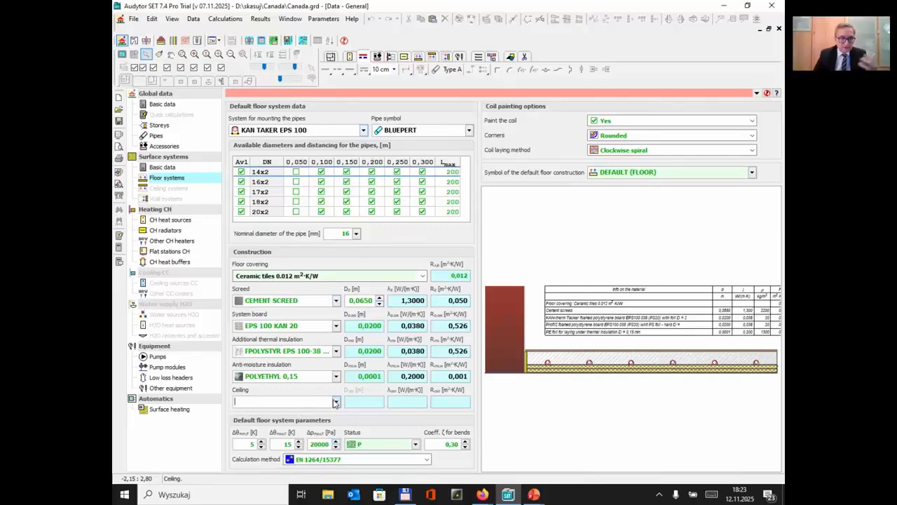
click(335, 403)
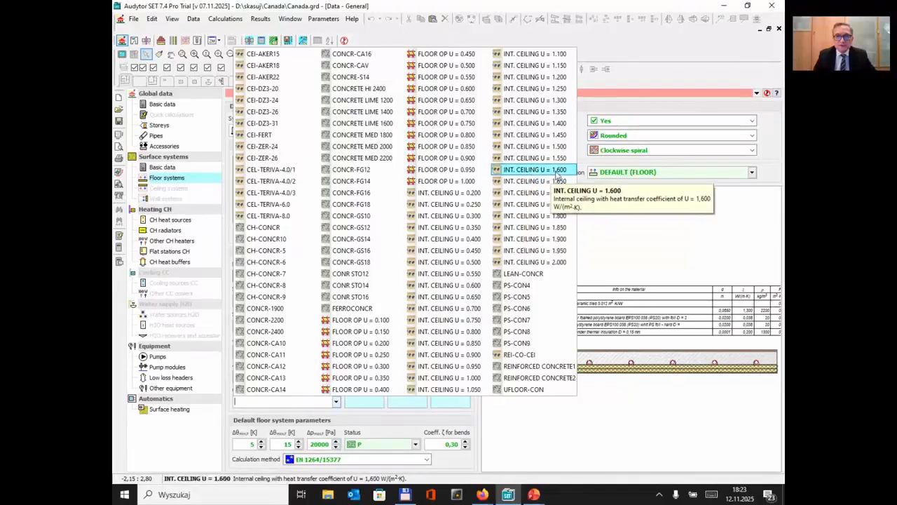
click(524, 147)
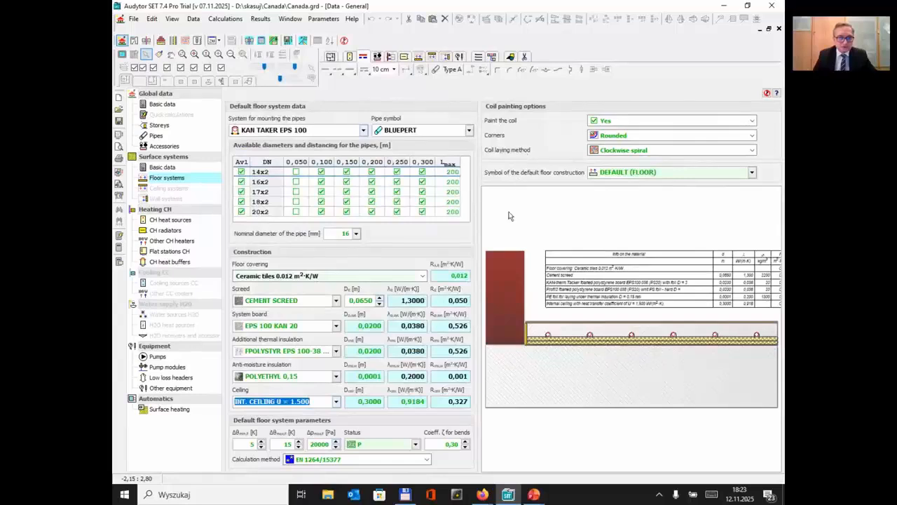
click(410, 419)
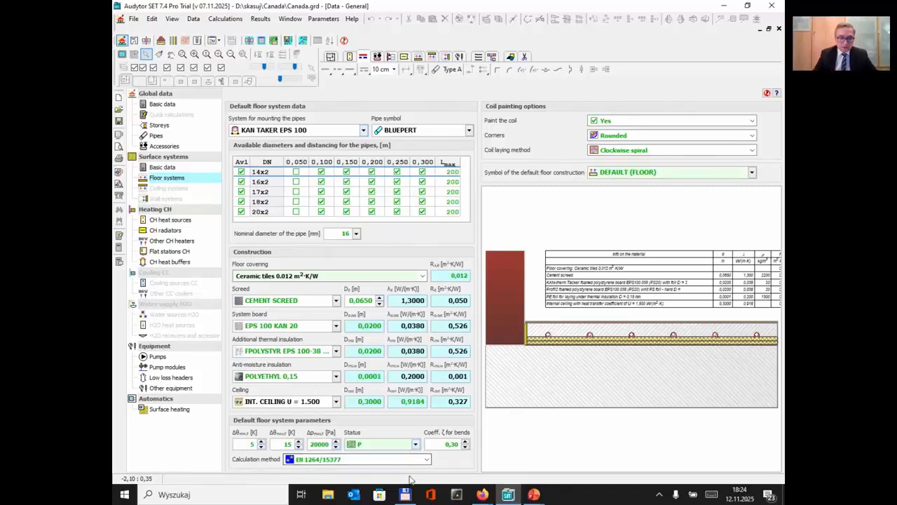
click(426, 460)
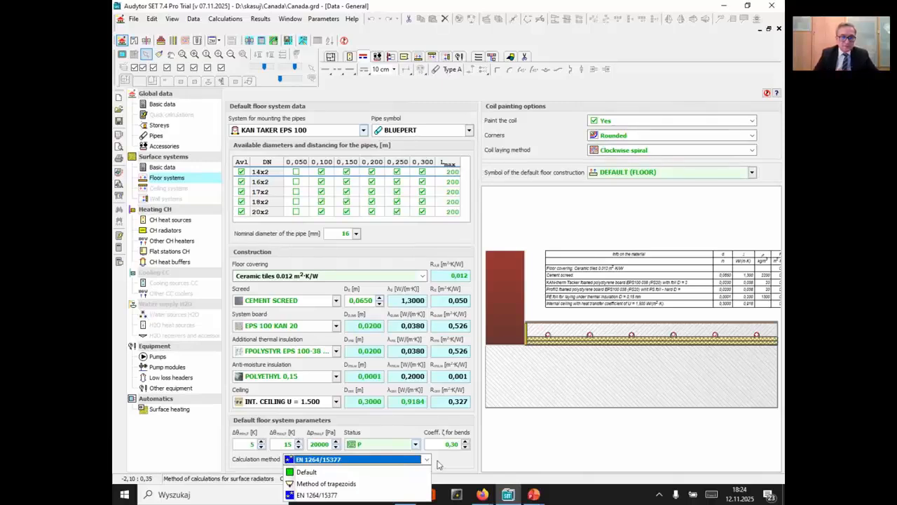
click(467, 241)
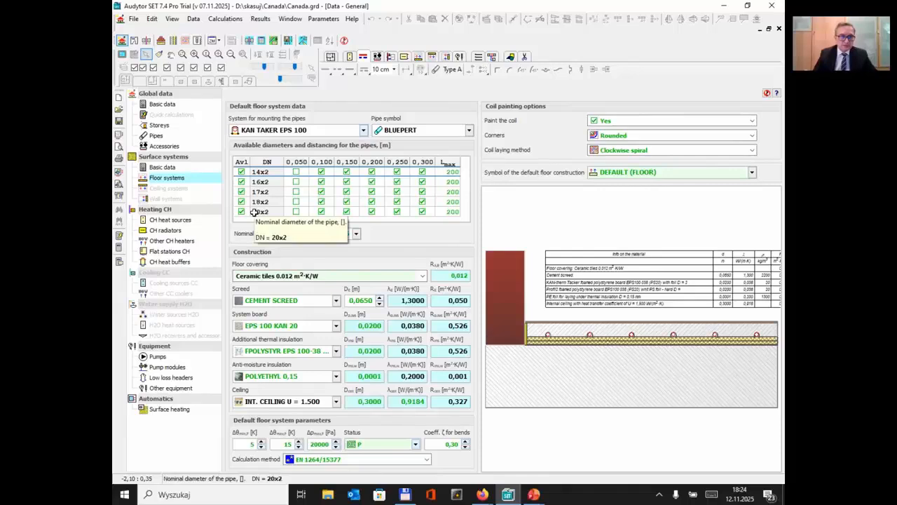
Temporarily enable ceiling and wall systems to view their default data, and disable both again so only flooring stays active
click(172, 168)
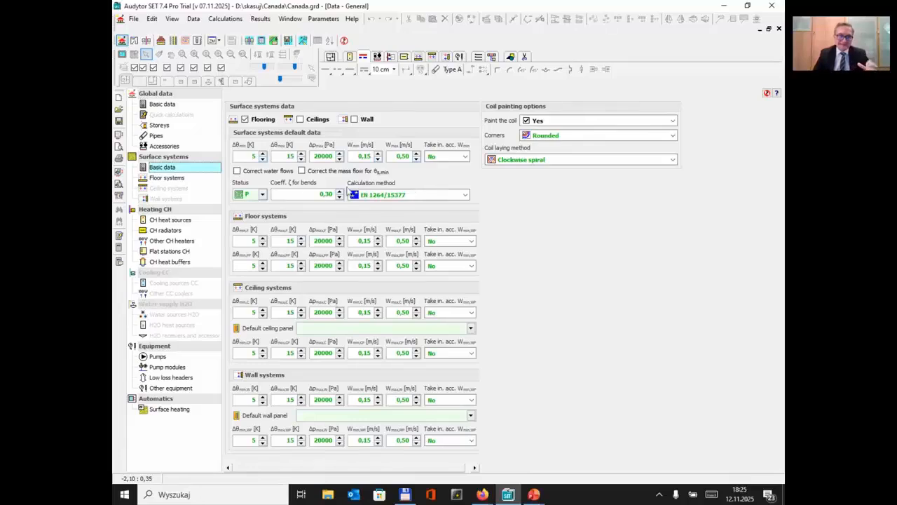
click(316, 121)
click(367, 120)
click(166, 178)
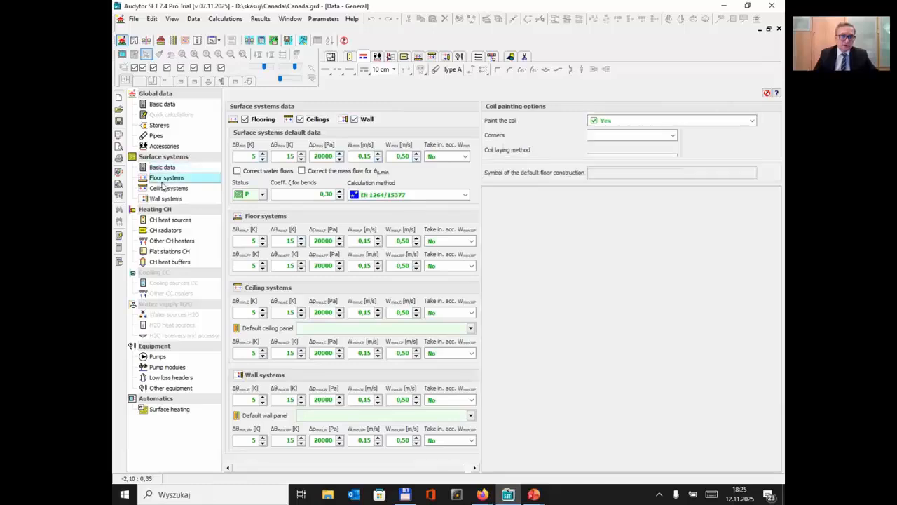
click(166, 188)
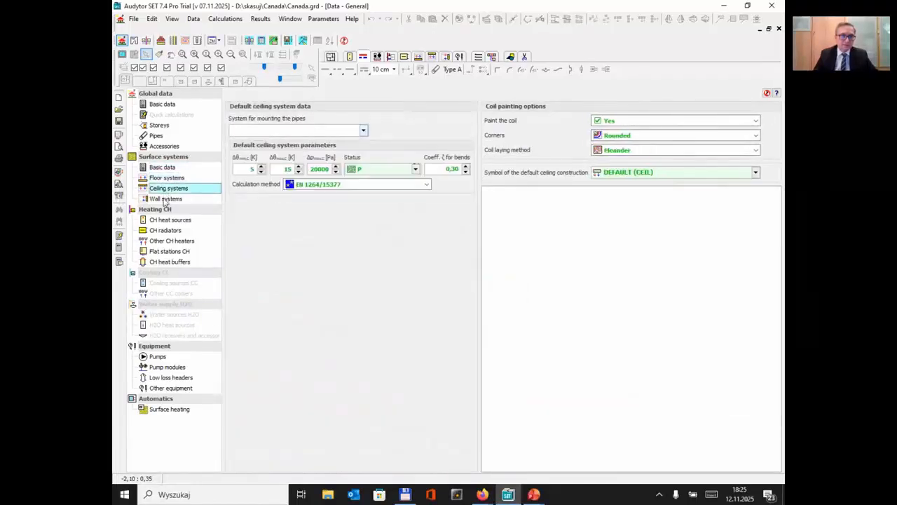
click(166, 198)
click(171, 169)
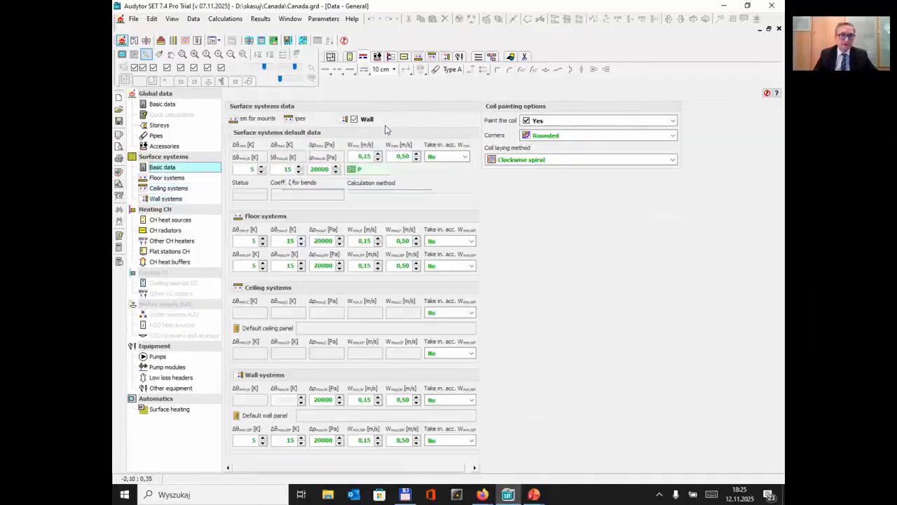
click(355, 119)
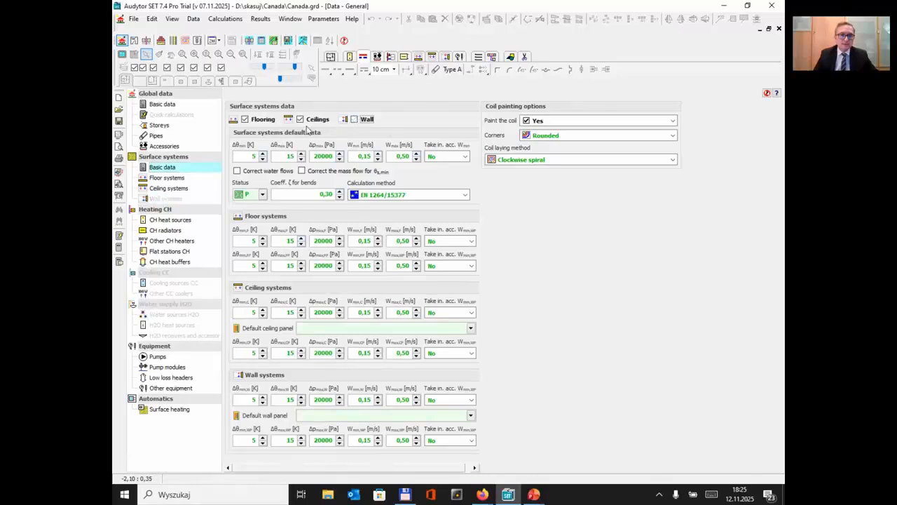
click(300, 119)
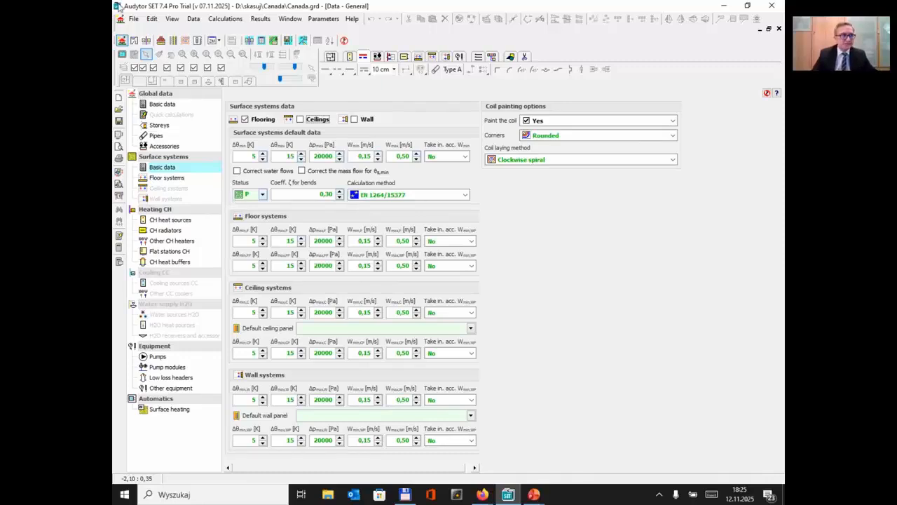
Add a new underfloor radiator item to the constructions of surface radiators
click(192, 21)
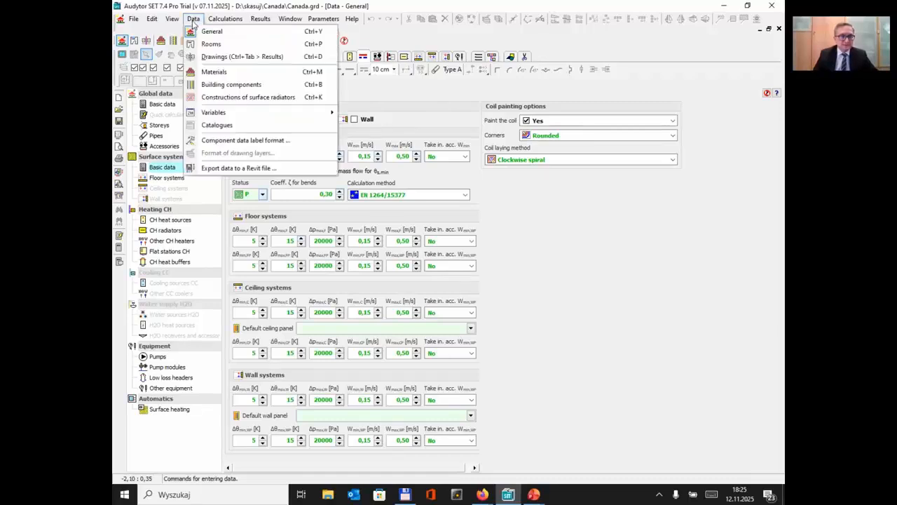
click(279, 101)
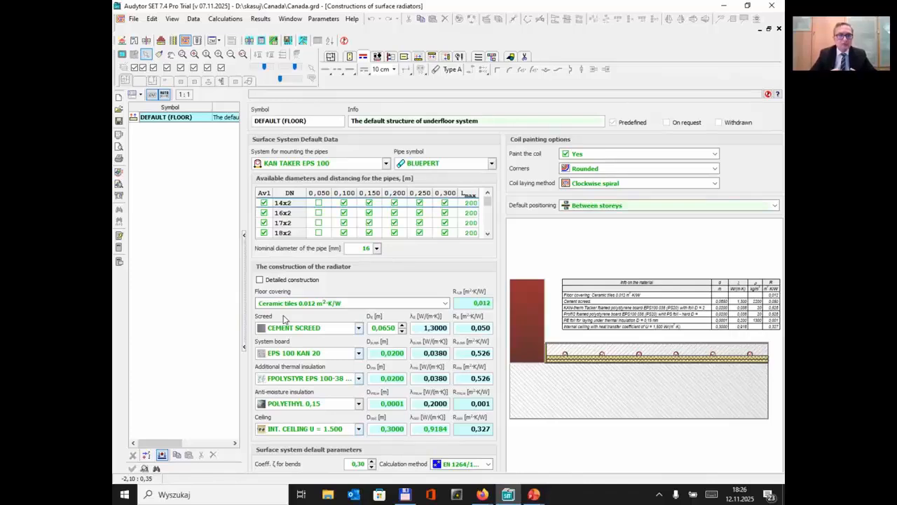
click(146, 454)
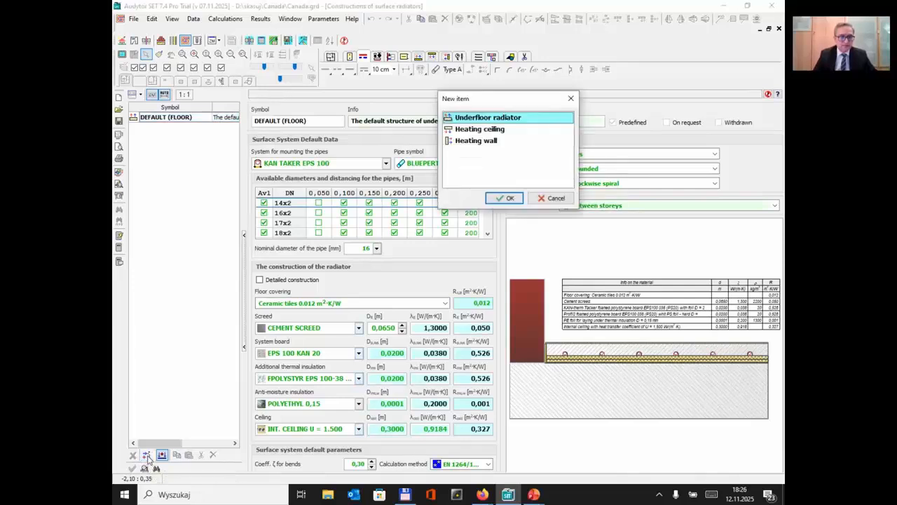
drag(490, 102, 412, 198)
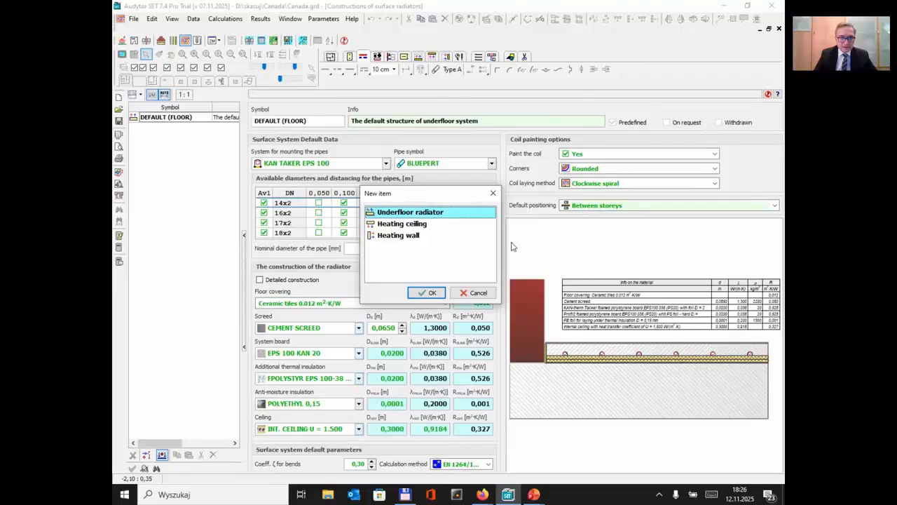
click(433, 293)
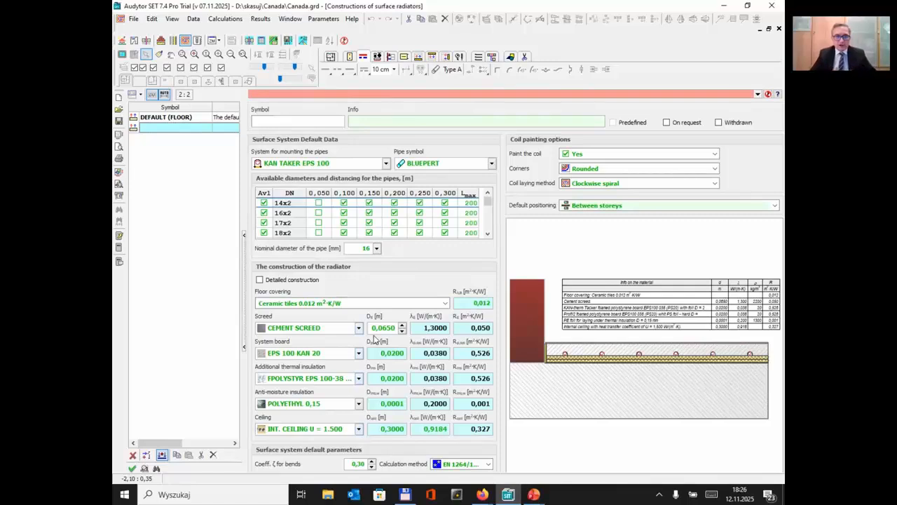
Set the new construction's floor covering to Marble with binding layer 0.0114 m²·K/W and give it the symbol MARBLE
click(303, 303)
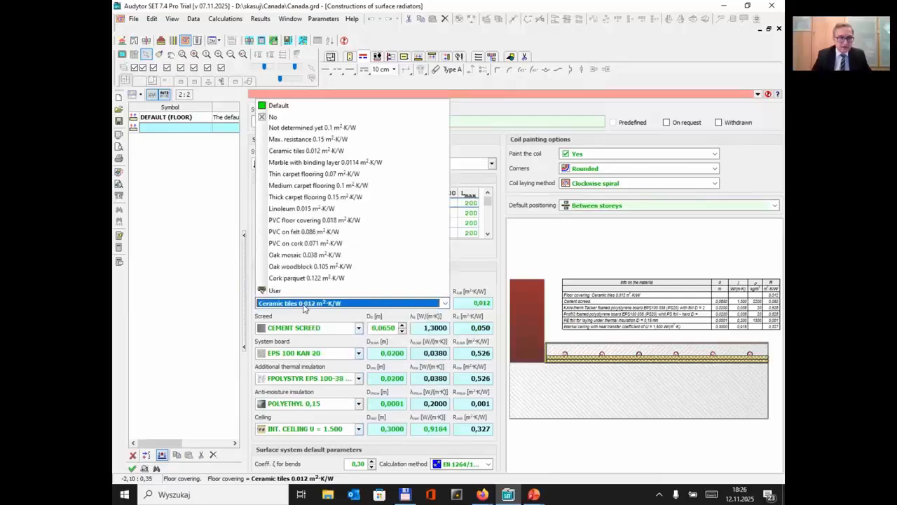
click(325, 162)
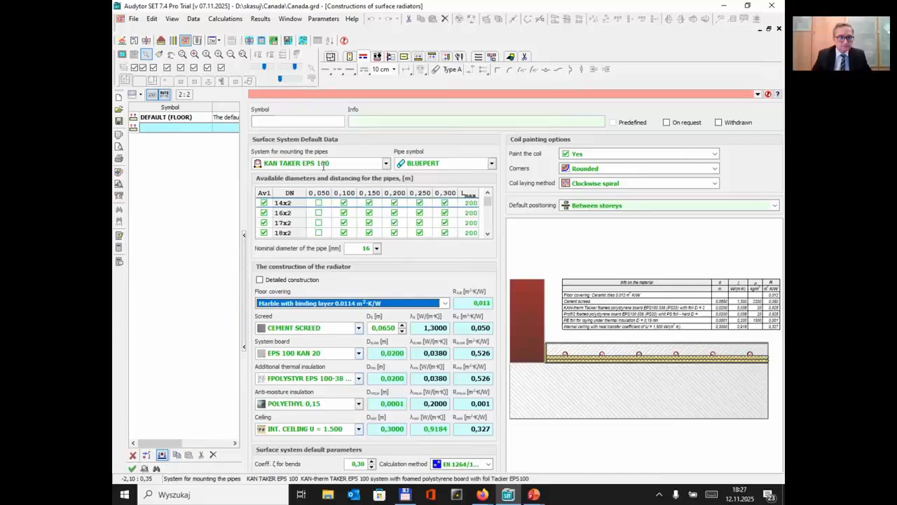
click(286, 122)
text(MARBLE)
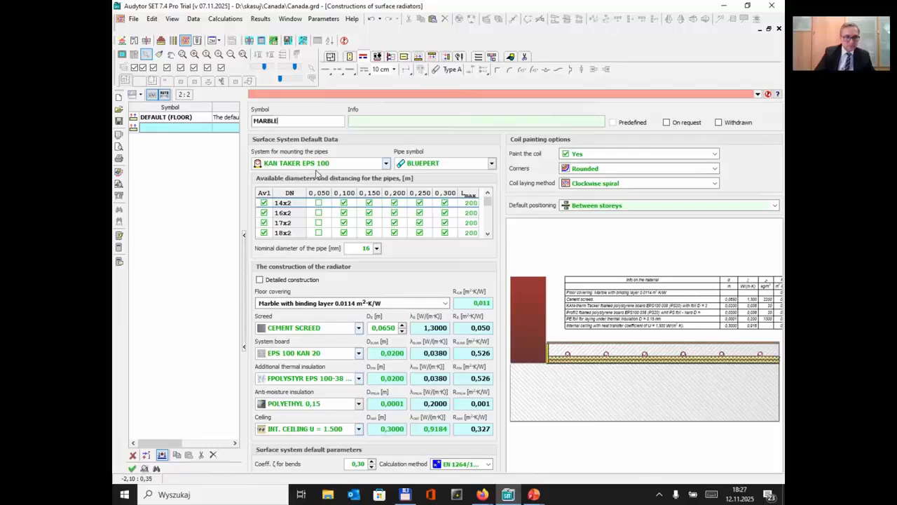
key(Tab)
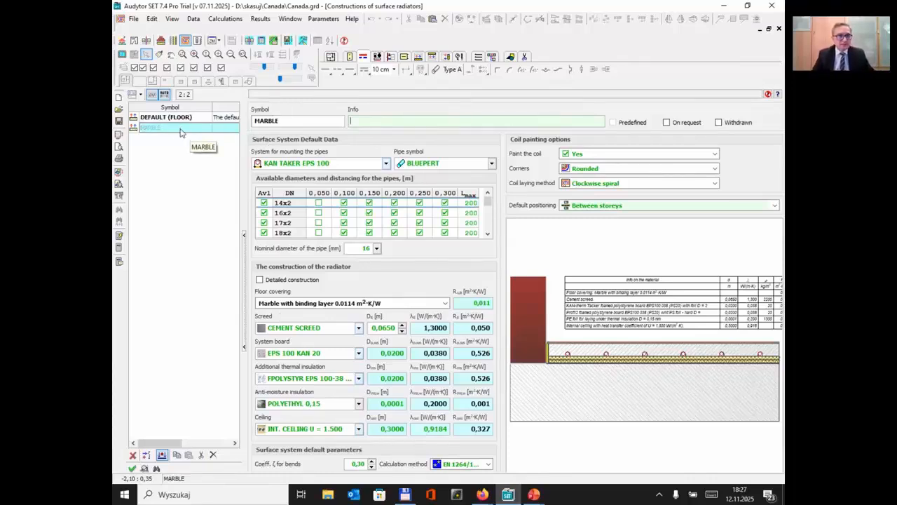
Open the PARTER floor plan for drawing and collapse the neighbouring drawing pane so the plan fills the full width
click(145, 41)
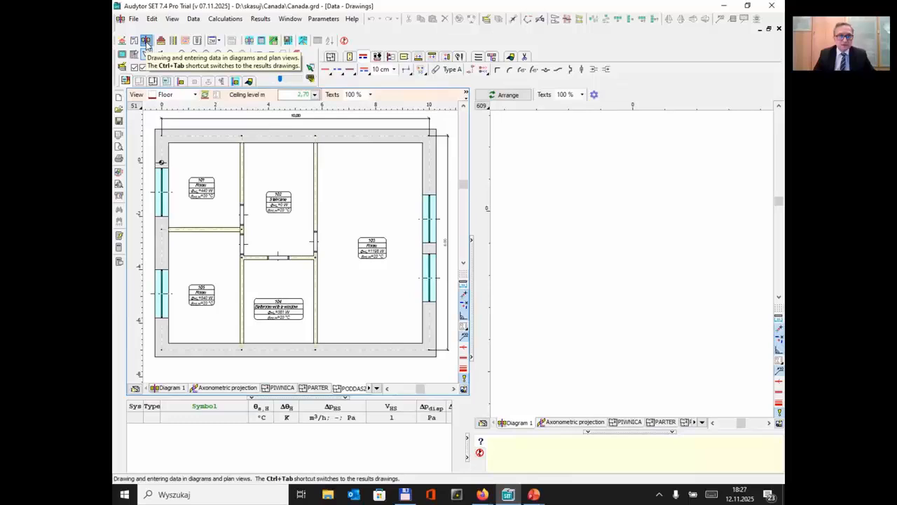
click(314, 387)
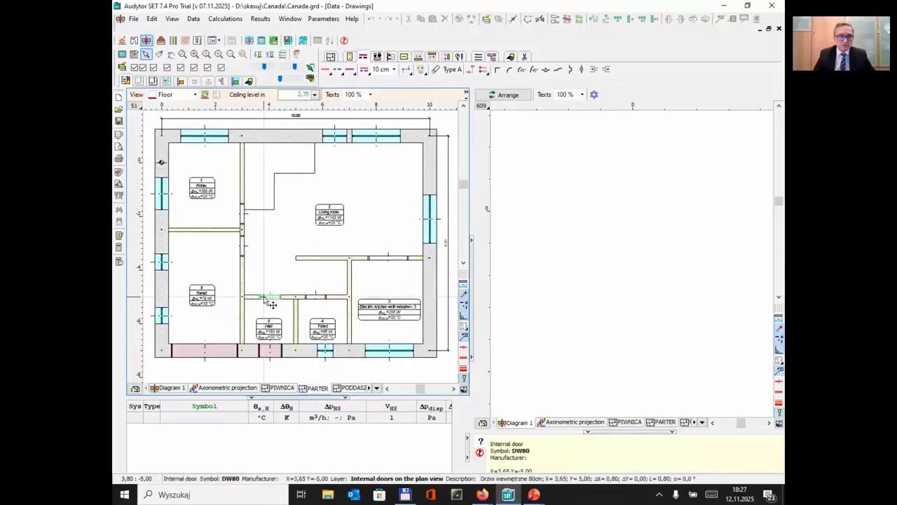
scroll(264, 298, down, 1)
scroll(321, 260, down, 1)
middle_drag(321, 260, 292, 275)
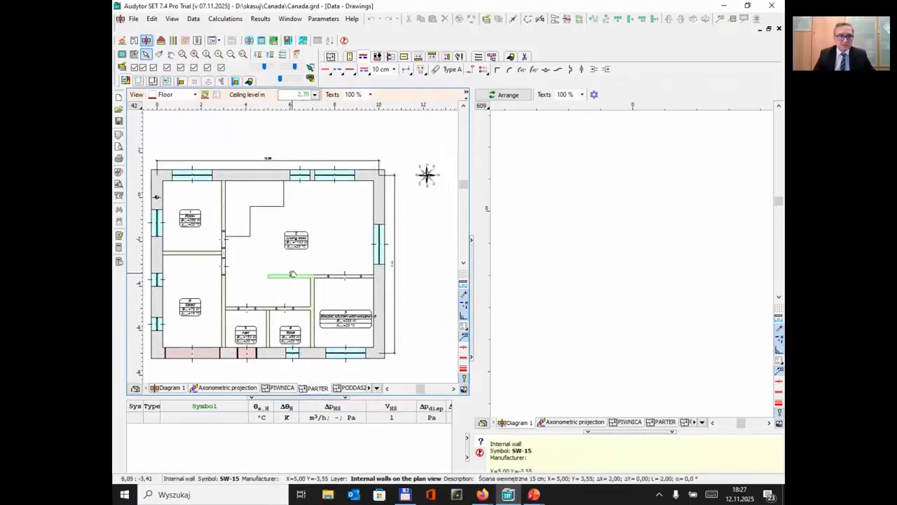
click(473, 282)
middle_drag(363, 279, 497, 271)
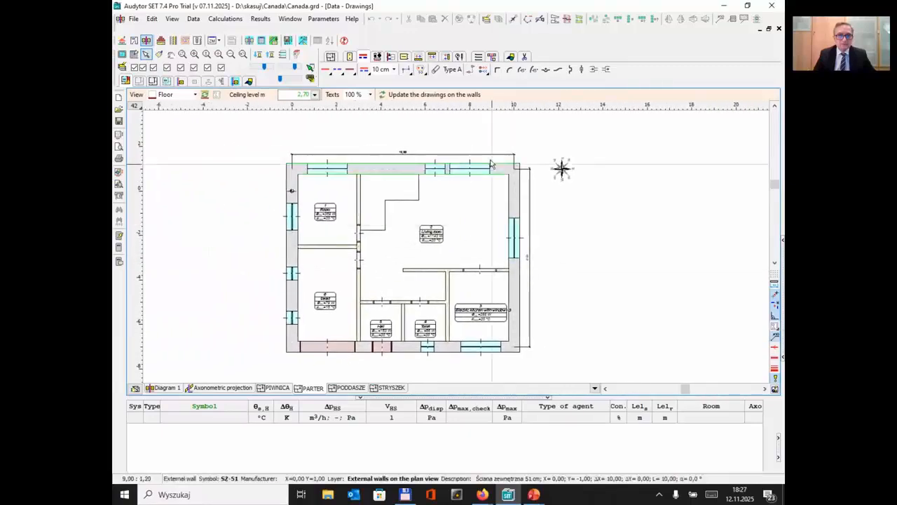
Draw an L-shaped underfloor radiator of about 12.85 m² with the MARBLE construction along the living room's two external walls, starting beside the stair outline
click(418, 57)
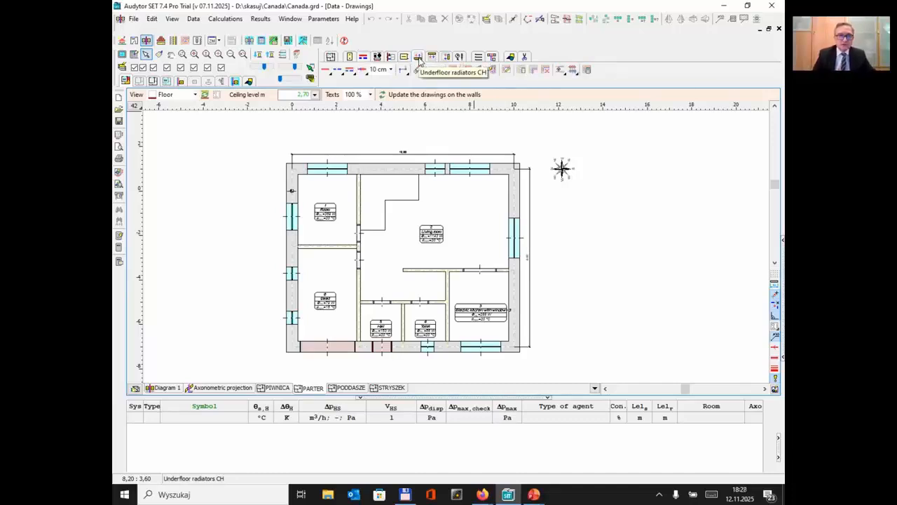
scroll(443, 217, up, 3)
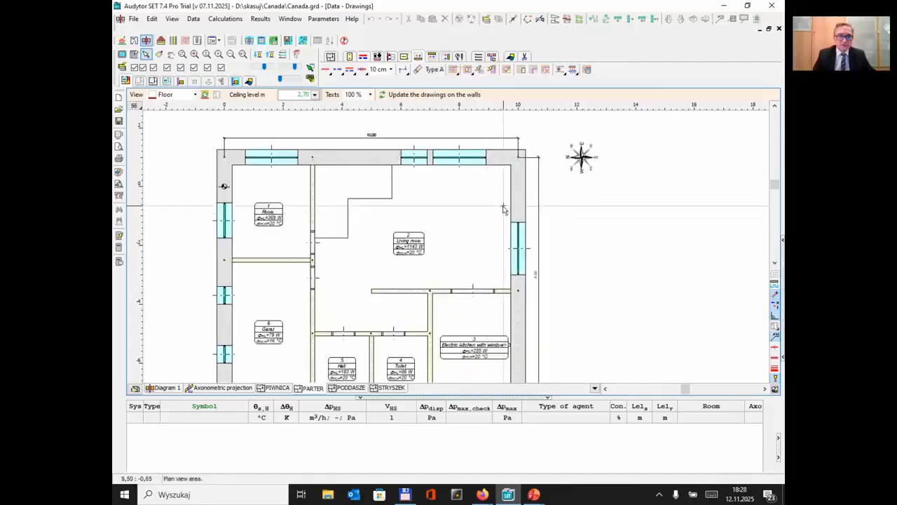
middle_drag(477, 259, 477, 267)
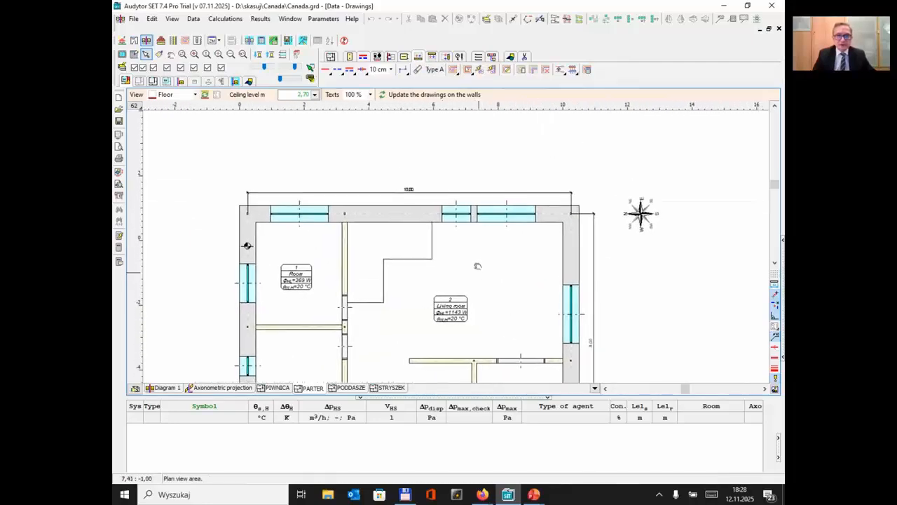
scroll(478, 266, up, 1)
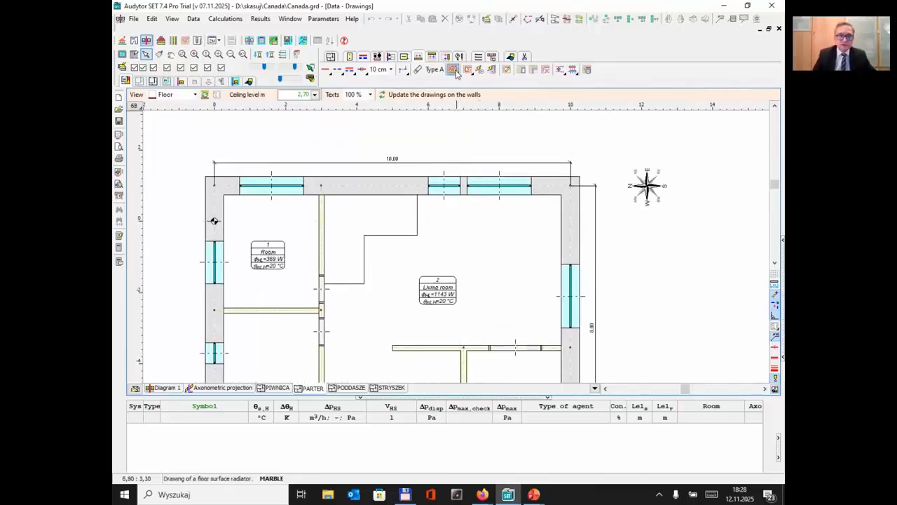
click(453, 70)
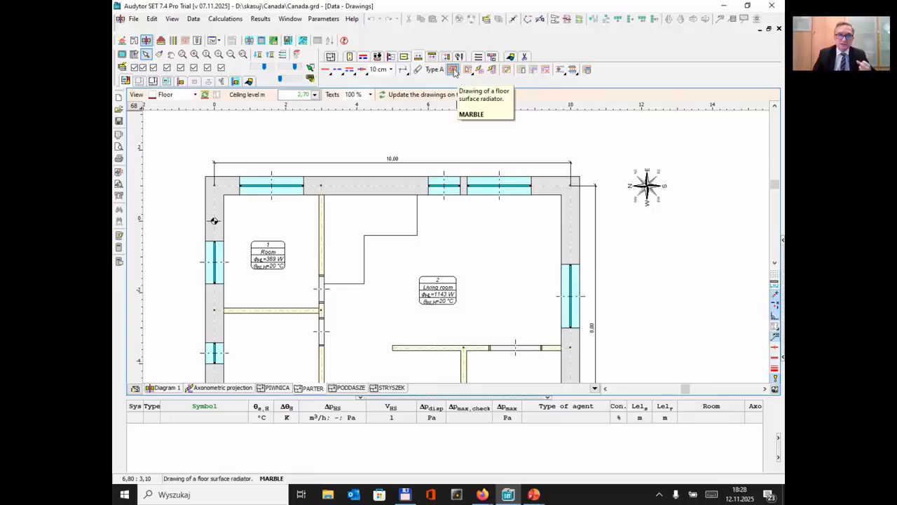
click(454, 70)
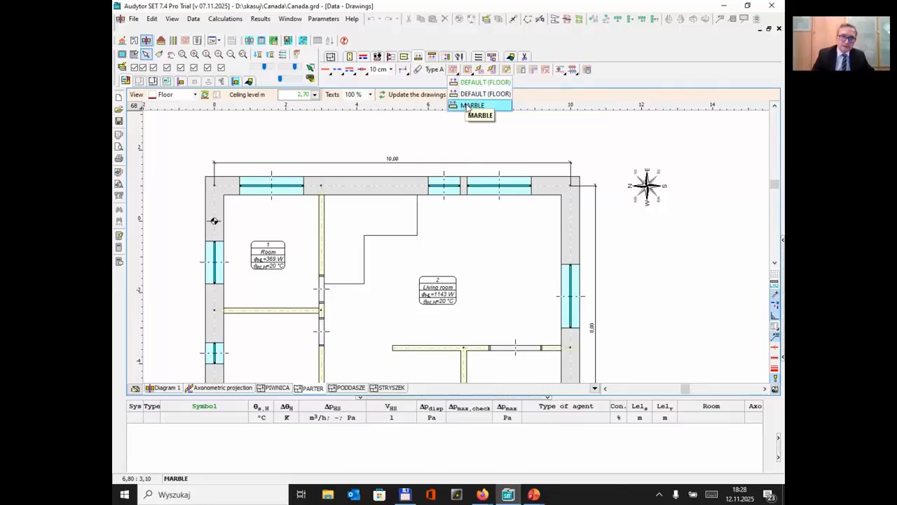
click(467, 106)
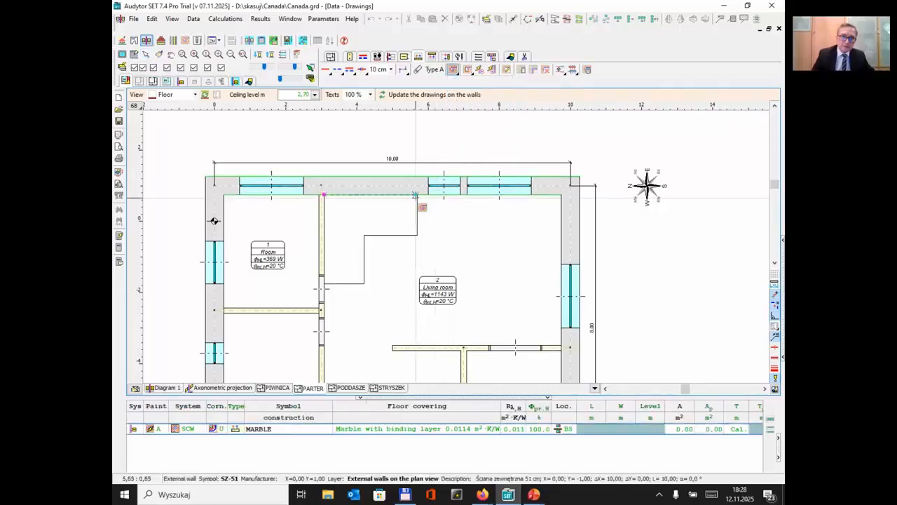
click(419, 195)
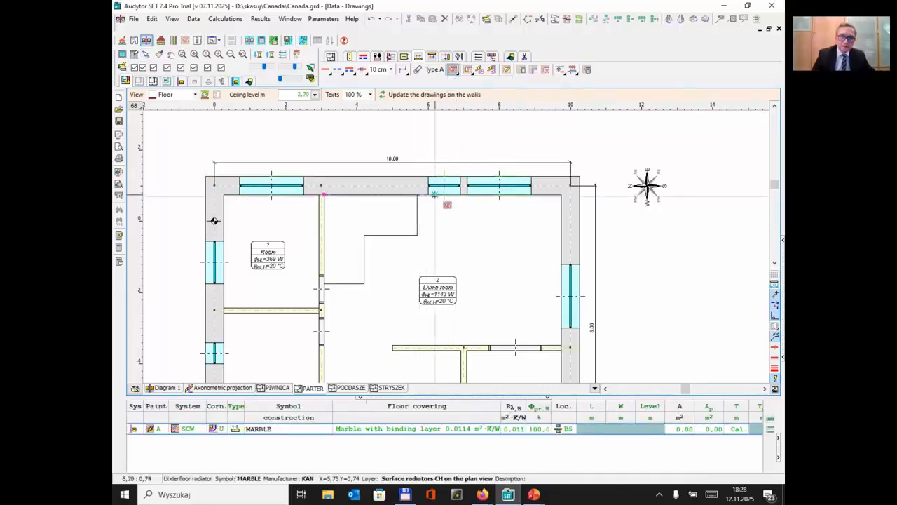
click(561, 195)
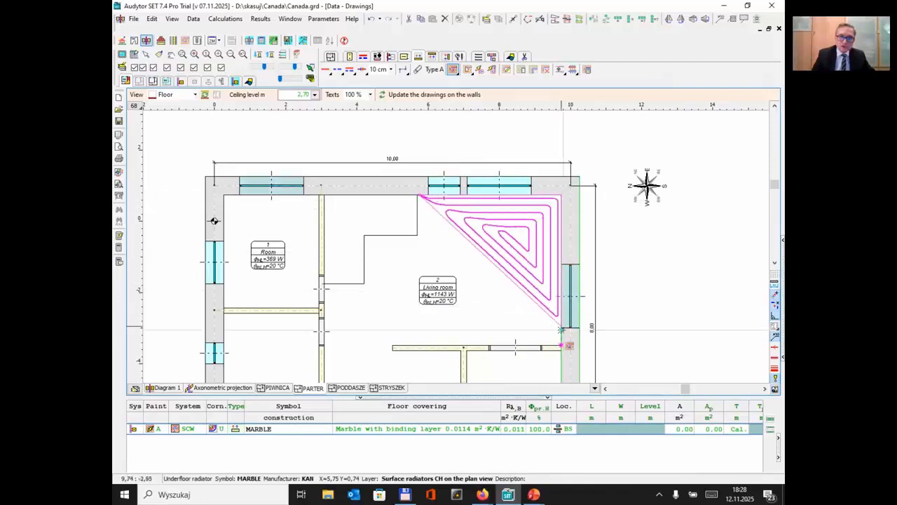
click(560, 342)
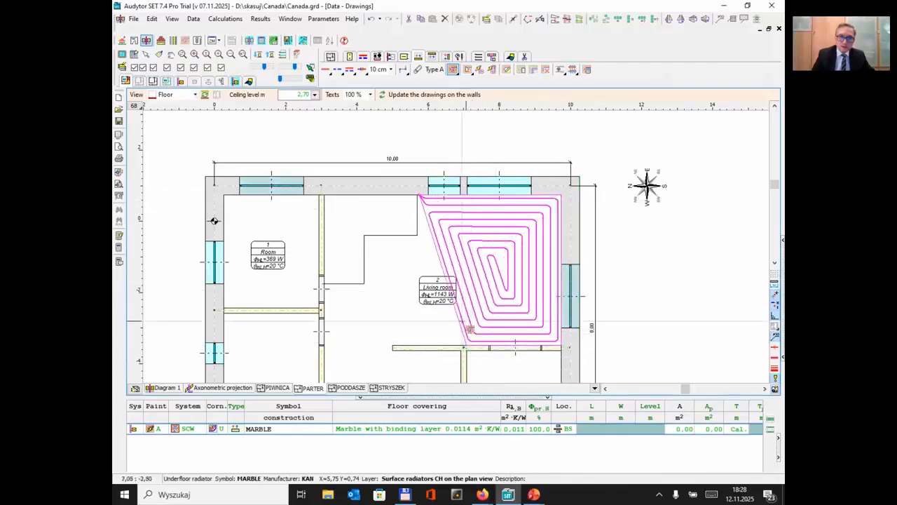
click(466, 345)
click(466, 237)
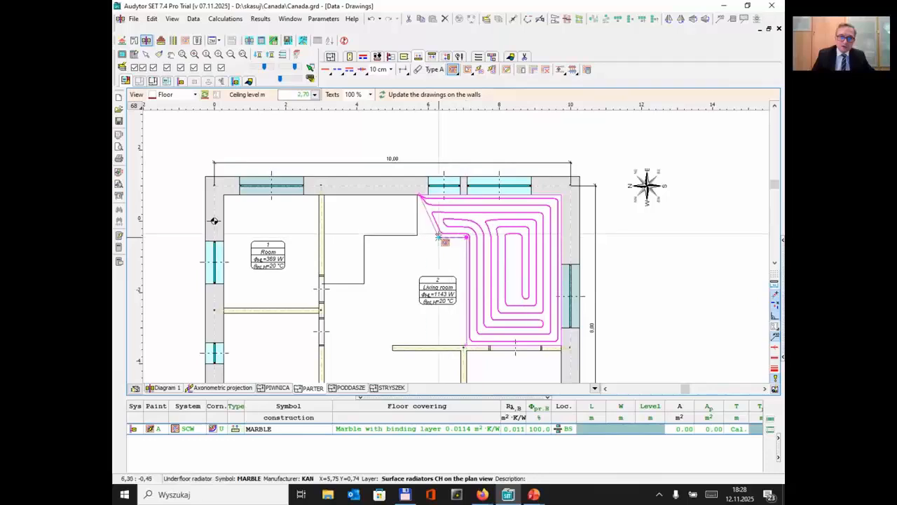
click(419, 239)
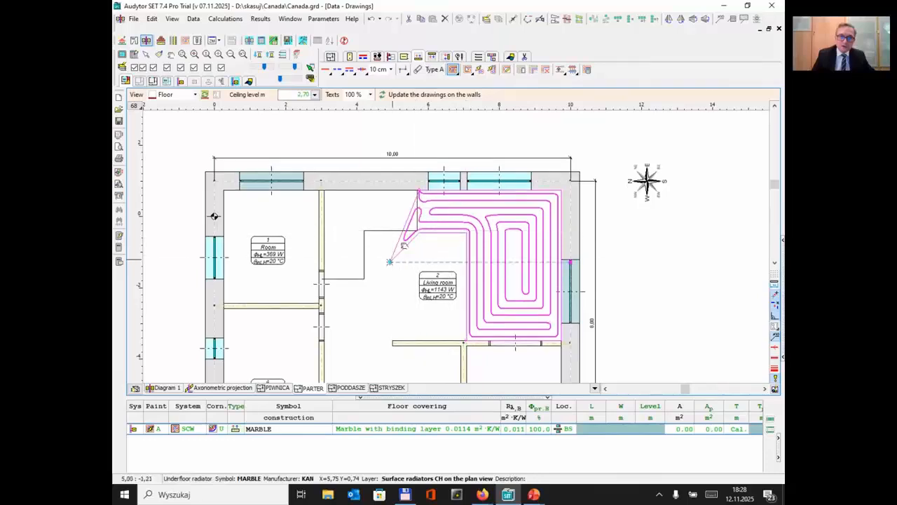
middle_drag(404, 245, 425, 188)
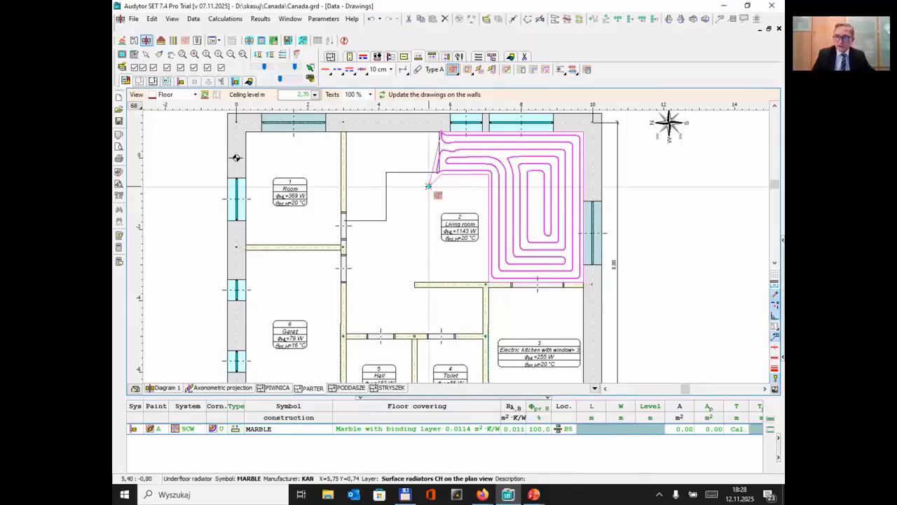
key(Escape)
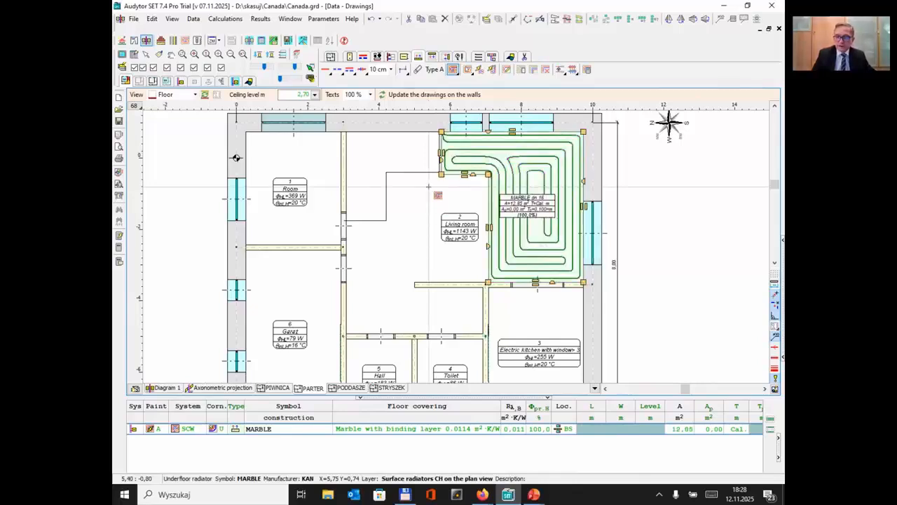
Draw a second, rectangular MARBLE radiator of about 6.92 m² in the middle of the living room, adjoining the L-shaped one
click(388, 173)
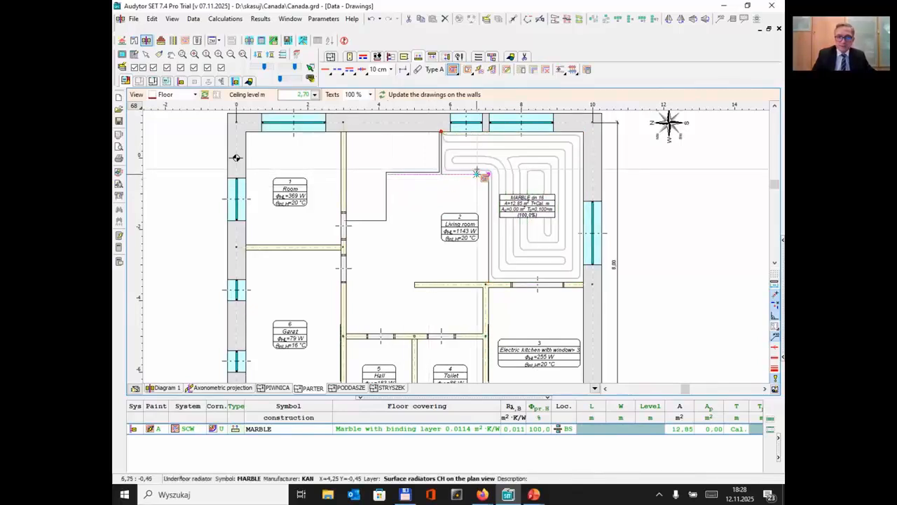
click(489, 260)
click(388, 262)
double_click(387, 262)
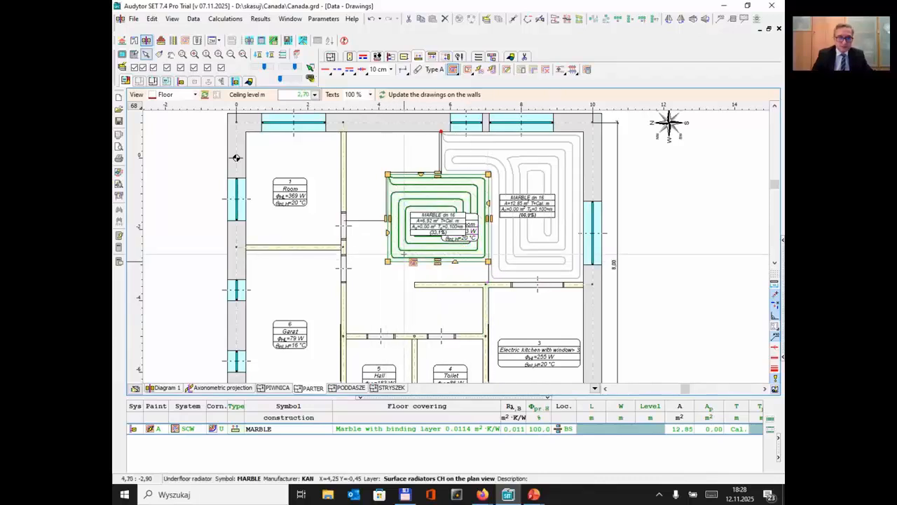
click(593, 196)
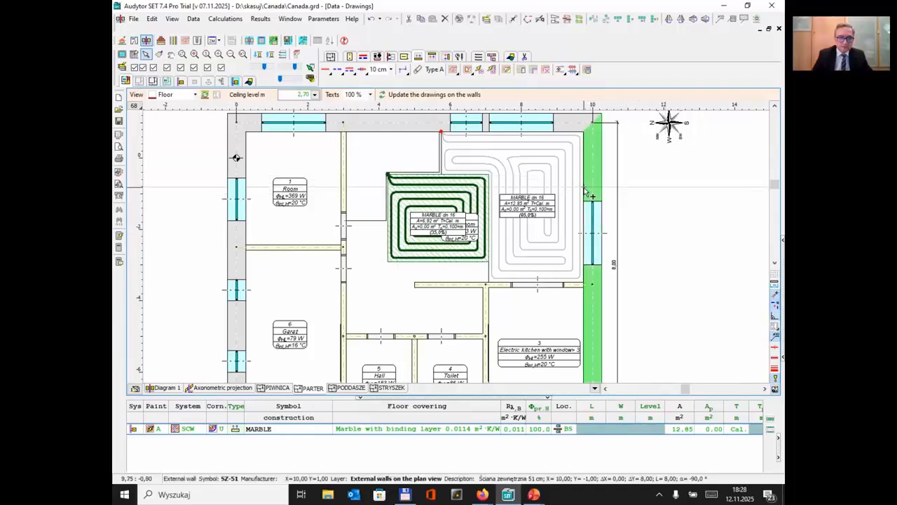
Select everything on the floor plan to review the data of both radiators, and clear the selection
key(ctrl+a)
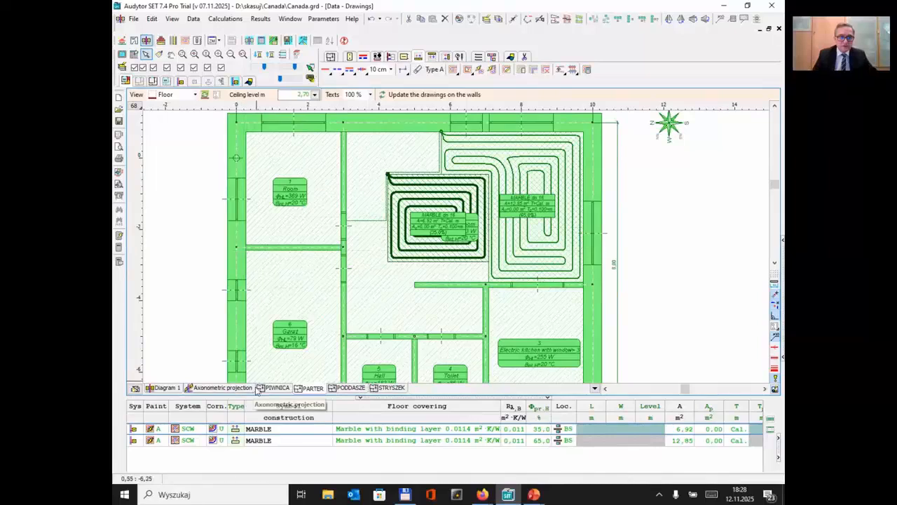
click(186, 265)
middle_drag(351, 284, 364, 224)
scroll(366, 235, down, 3)
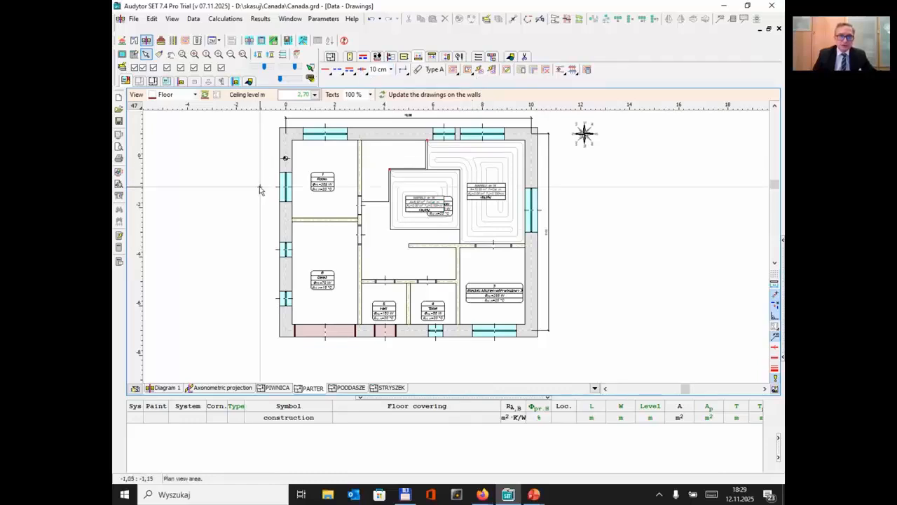
Restrict plan editing to rooms and select every room on the floor except the living room
click(165, 82)
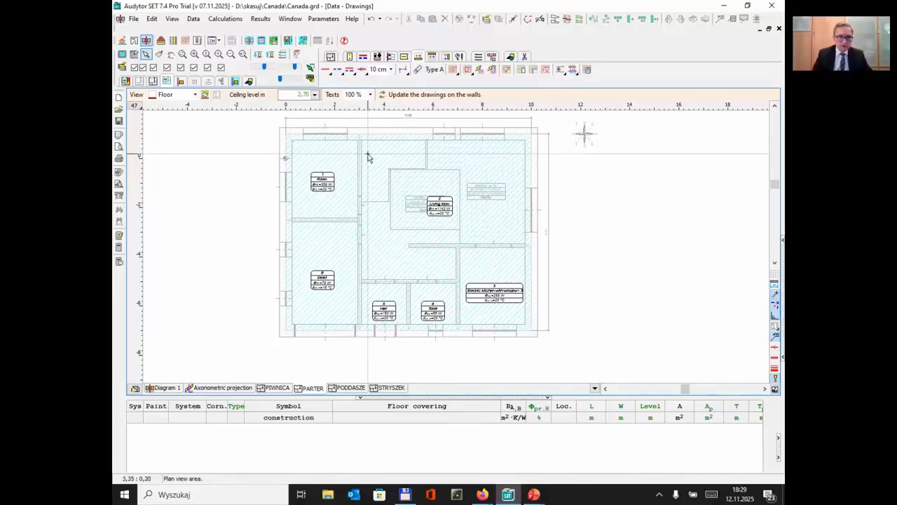
key(ctrl+a)
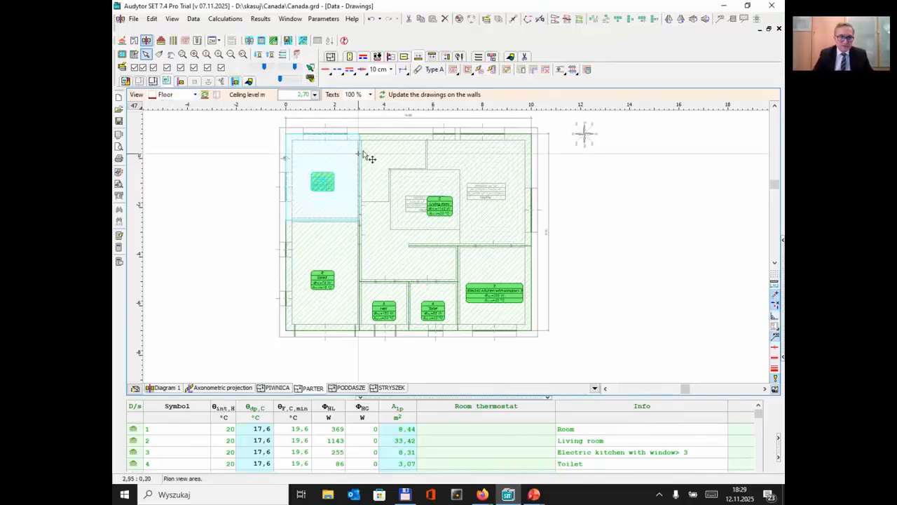
click(412, 135)
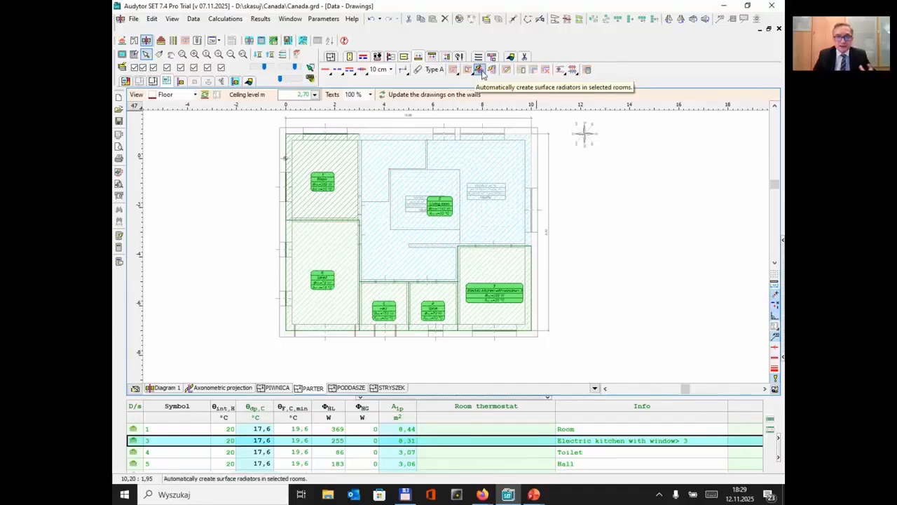
Automatically create DEFAULT (FLOOR) surface radiators in the selected rooms, using clockwise spiral coils and rounded corners
click(482, 74)
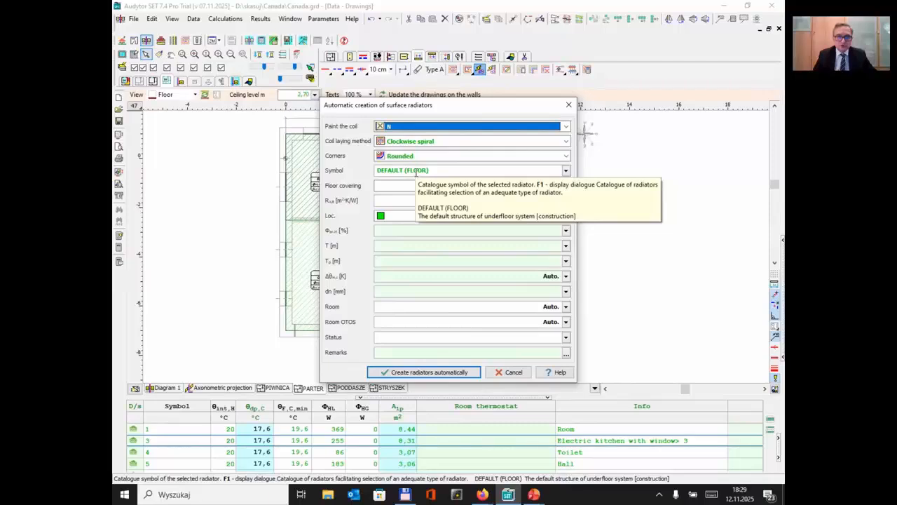
click(445, 373)
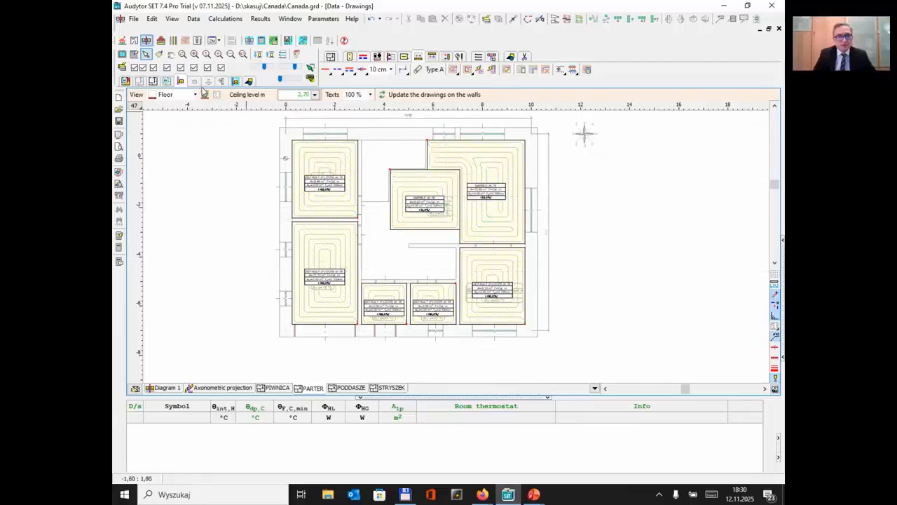
Switch editing to rooms, select Room 1 to examine its outline against its radiator, and return to editing the heating installation
click(169, 83)
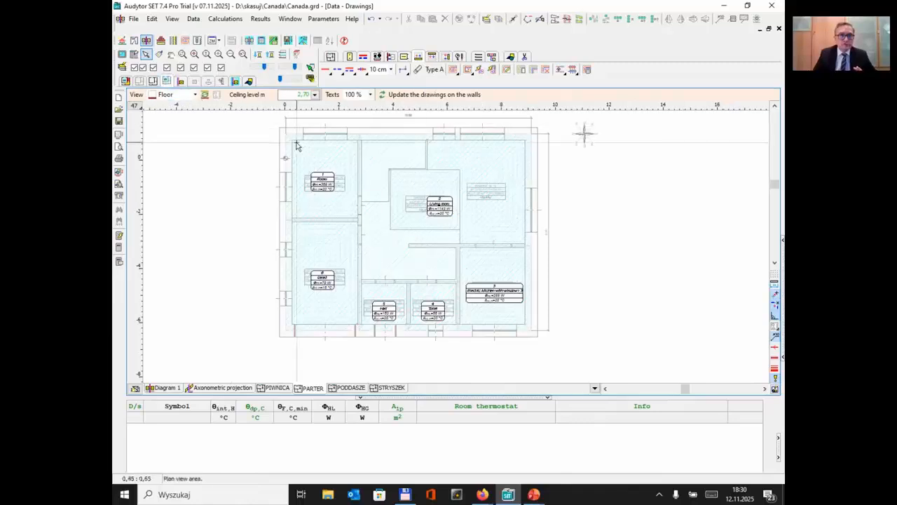
scroll(296, 145, up, 2)
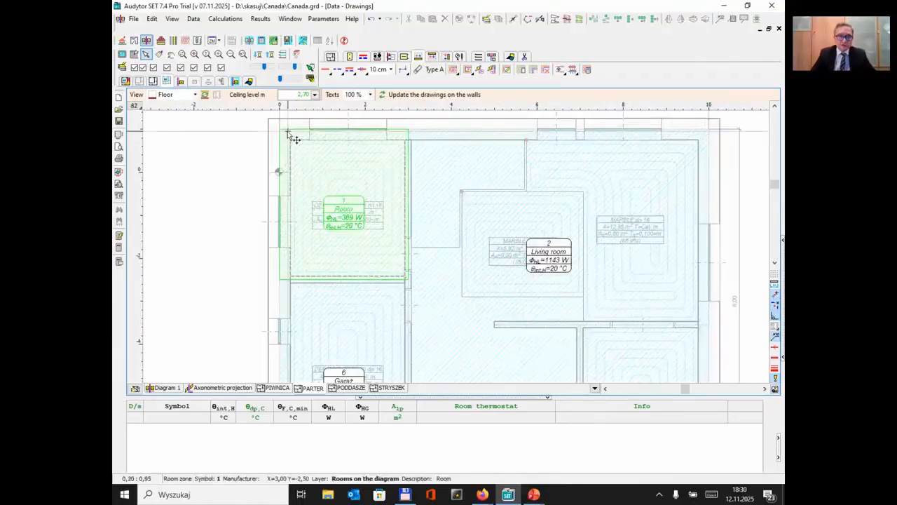
click(288, 133)
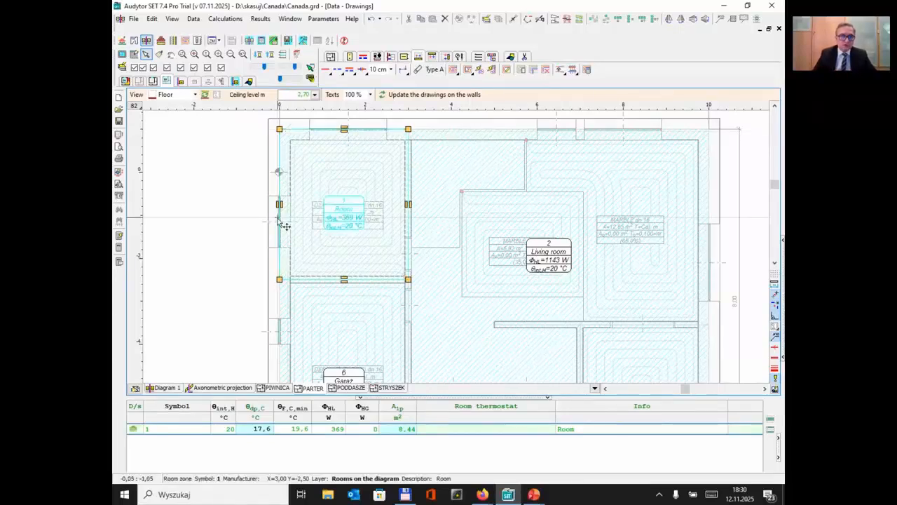
scroll(279, 221, down, 2)
click(181, 82)
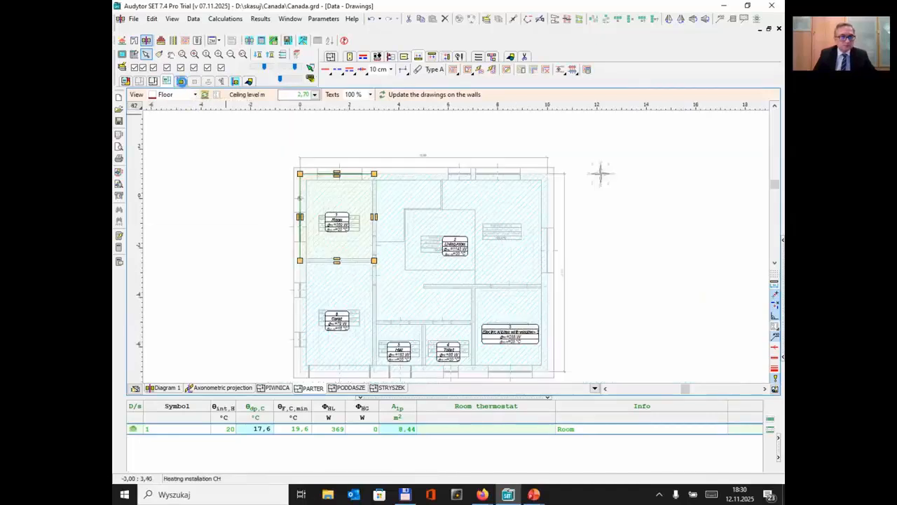
Place a pair of KAN MAN UFST MAX manifolds on the living room side of the wall shared with the garage
middle_drag(410, 301, 405, 256)
scroll(404, 257, up, 2)
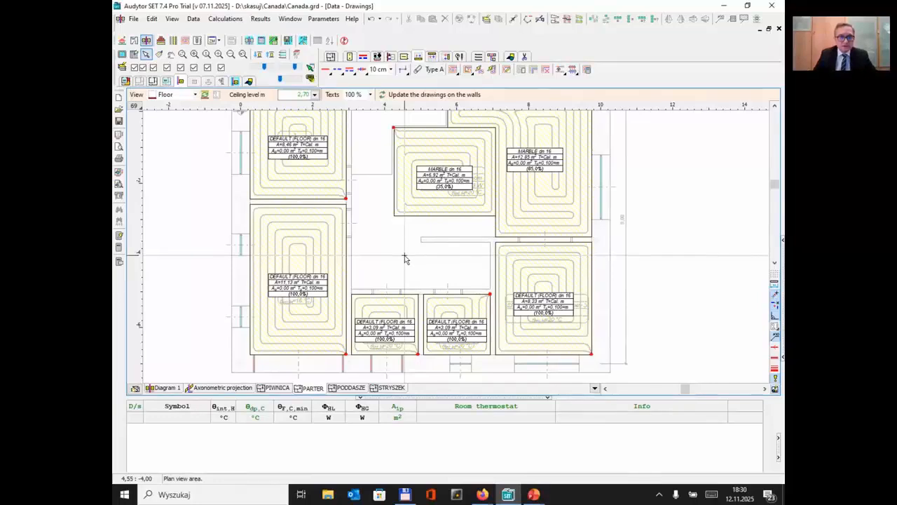
click(378, 57)
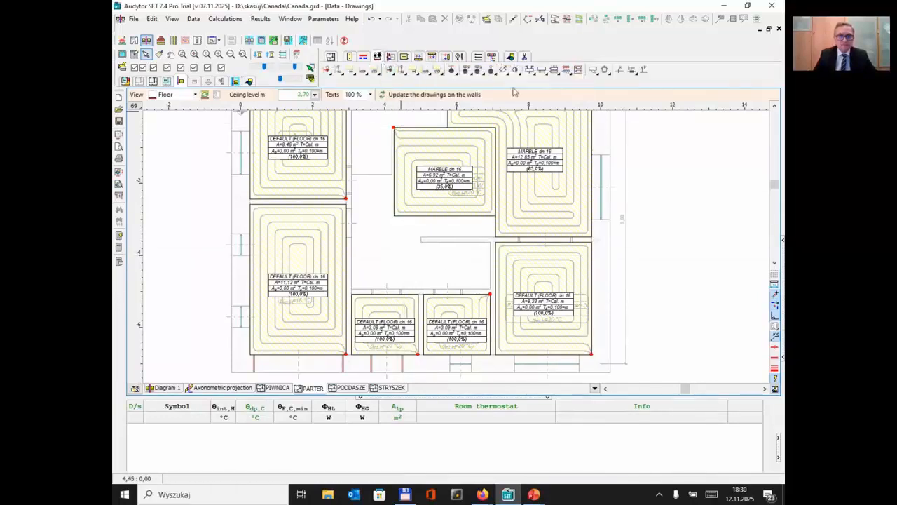
click(566, 71)
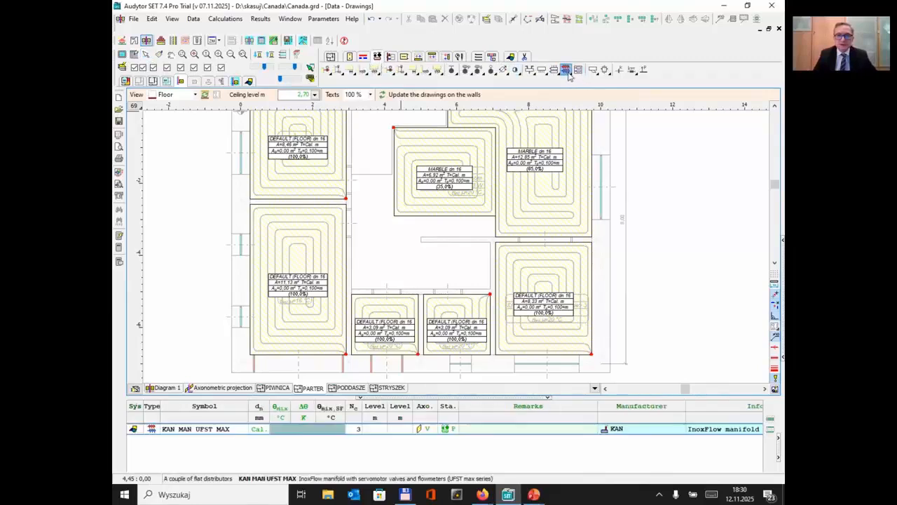
click(567, 72)
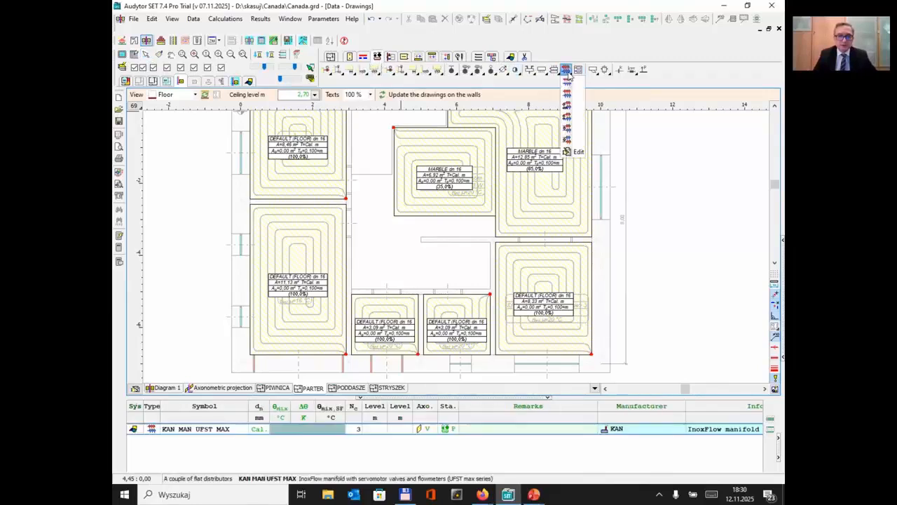
click(567, 140)
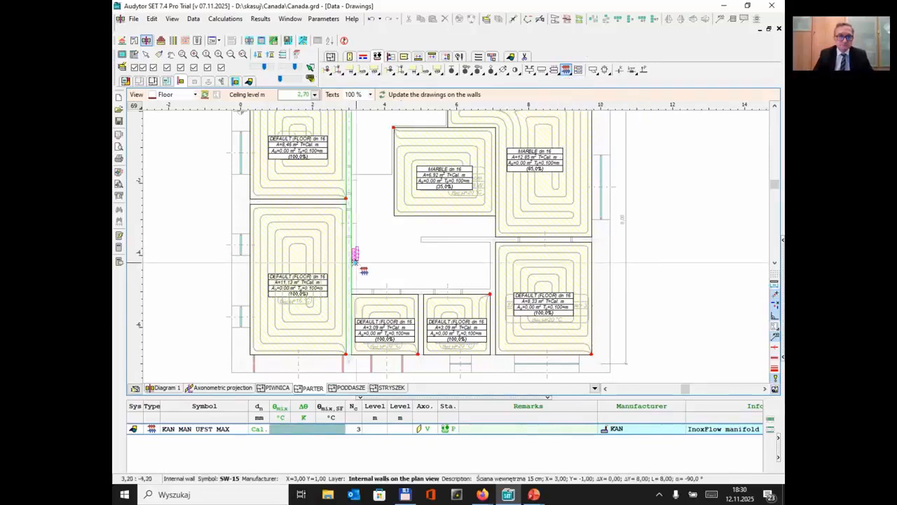
click(355, 251)
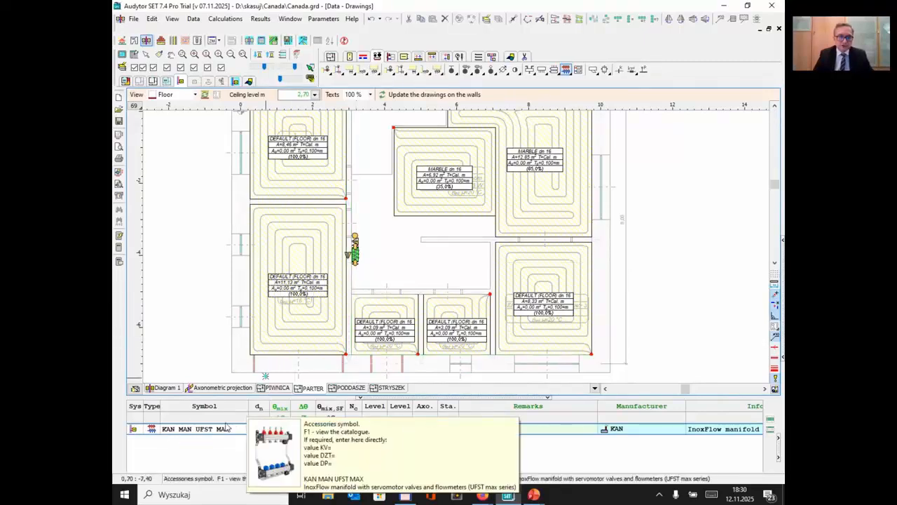
Lengthen the manifold to 13 circuits and adjust its position along the garage wall, near the corner beside the hall
scroll(361, 258, up, 1)
scroll(369, 261, up, 2)
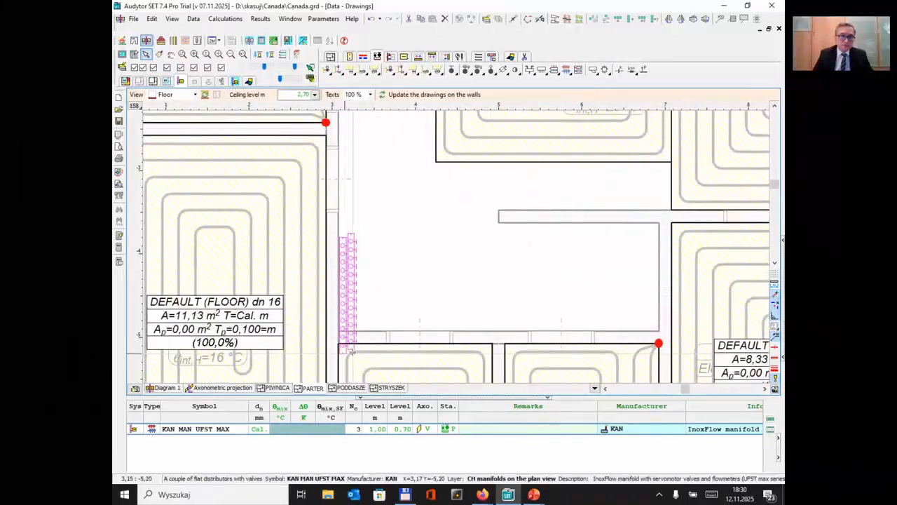
click(352, 313)
drag(353, 280, 354, 309)
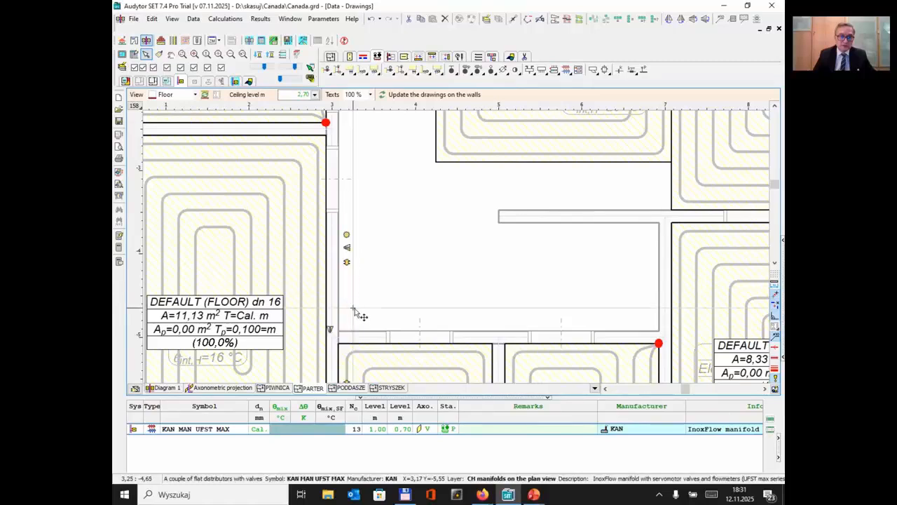
click(360, 282)
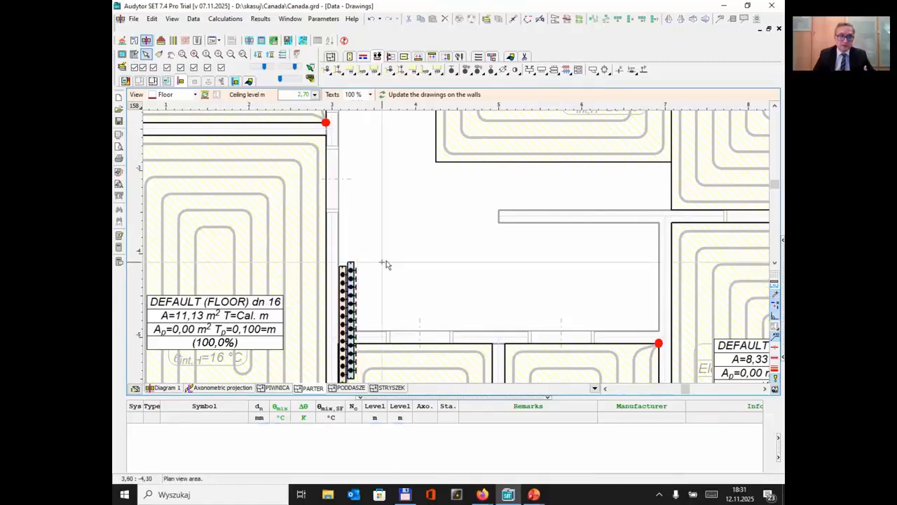
click(352, 288)
drag(355, 285, 350, 272)
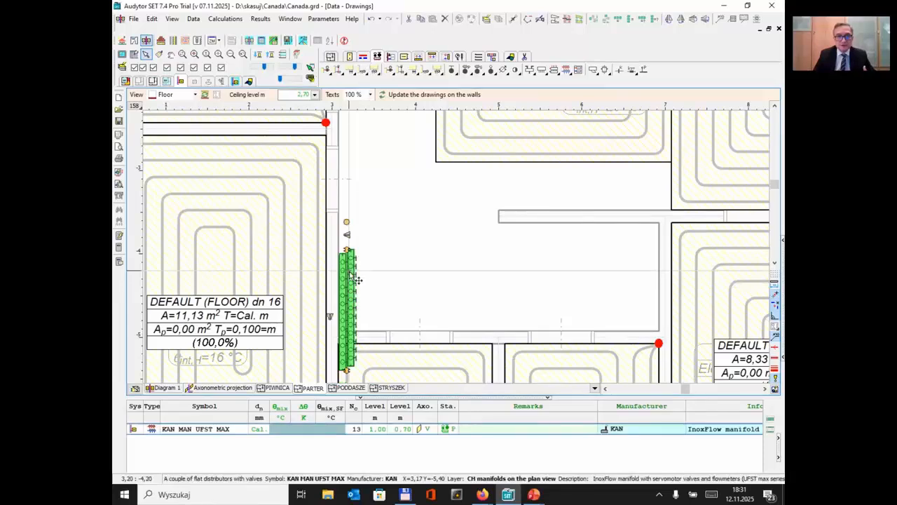
click(387, 234)
Connect the manifold's first outlets to the garage floor radiator with supply and return pipes spaced 10 cm apart
scroll(383, 241, down, 1)
scroll(383, 240, down, 2)
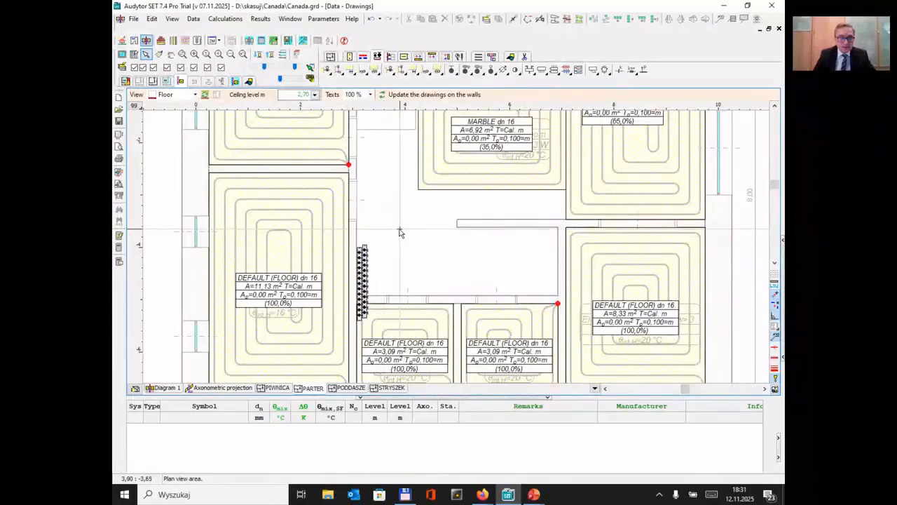
click(363, 57)
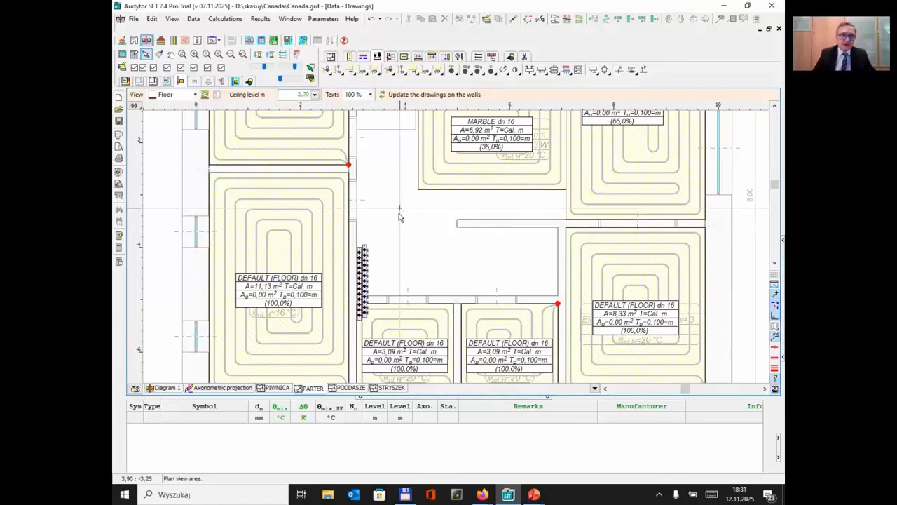
scroll(397, 218, up, 4)
middle_drag(372, 245, 424, 272)
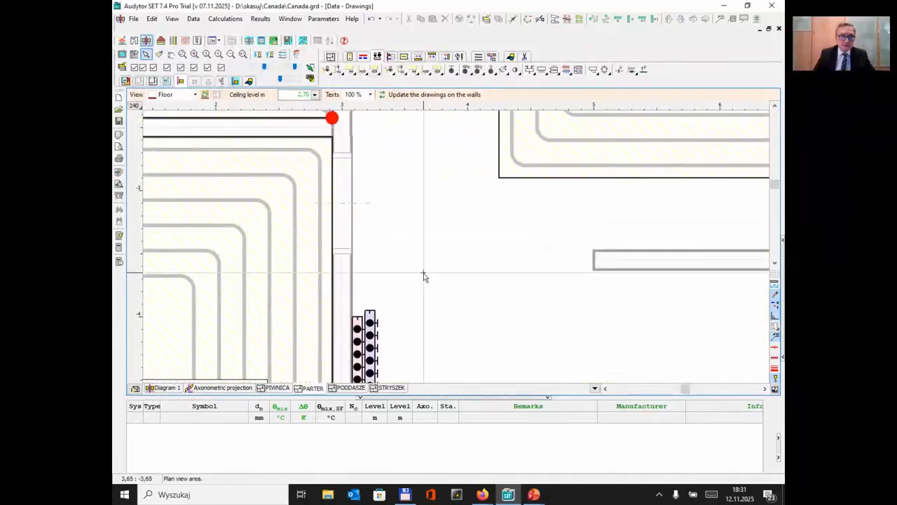
scroll(424, 275, up, 1)
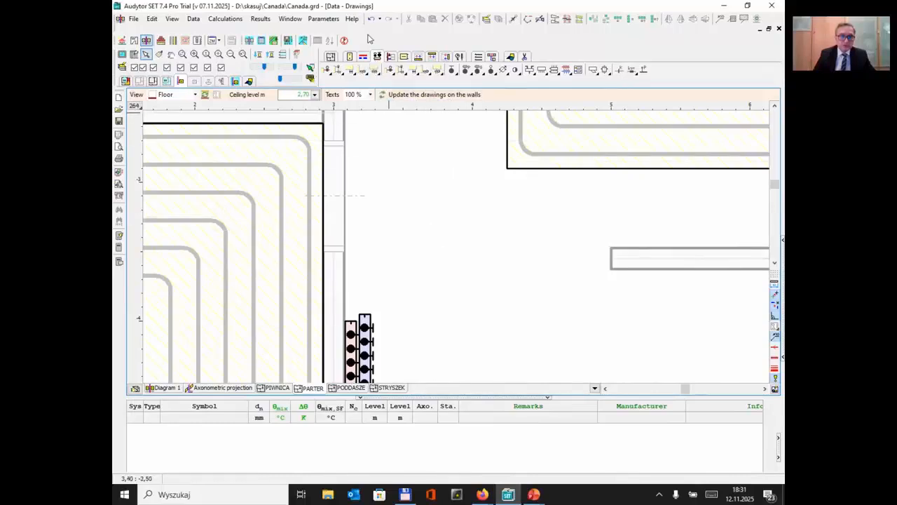
click(362, 59)
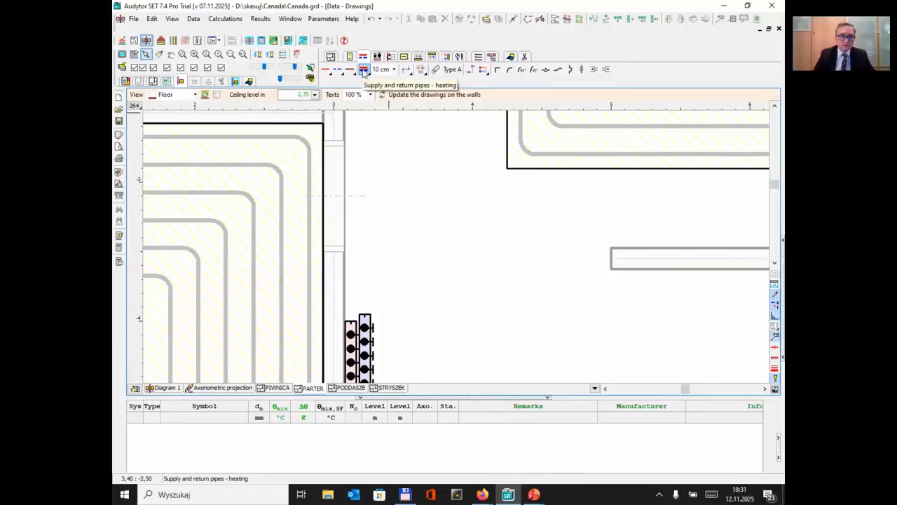
click(364, 71)
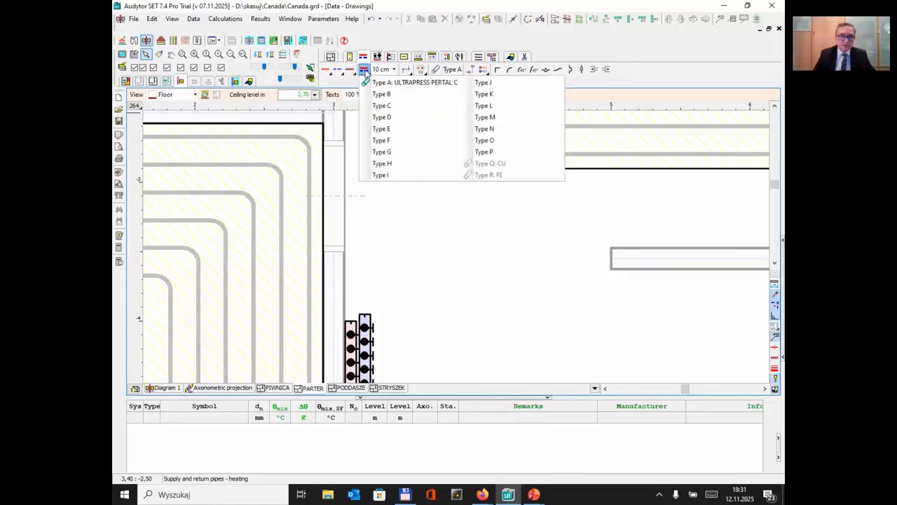
click(365, 72)
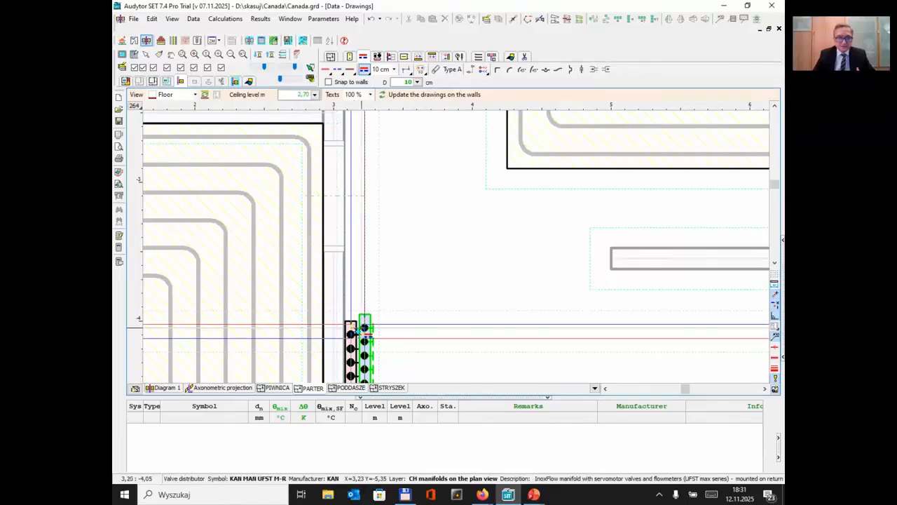
click(363, 326)
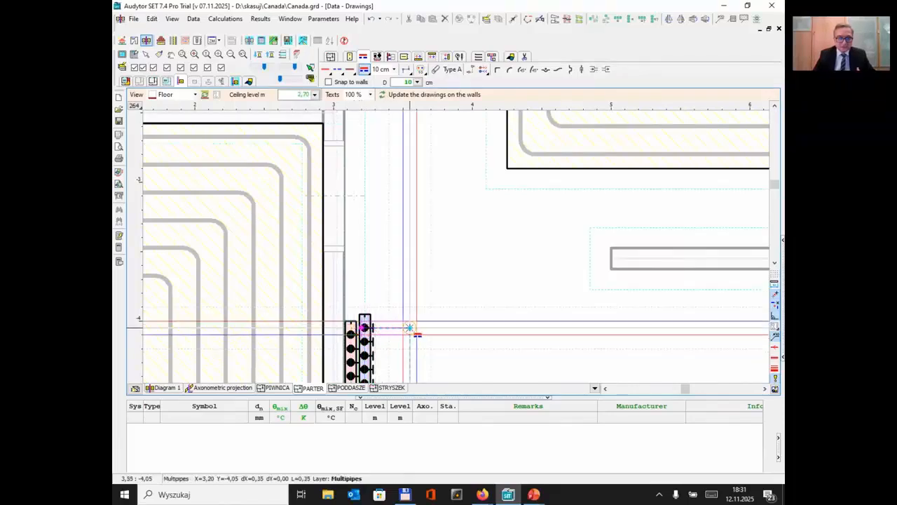
click(409, 328)
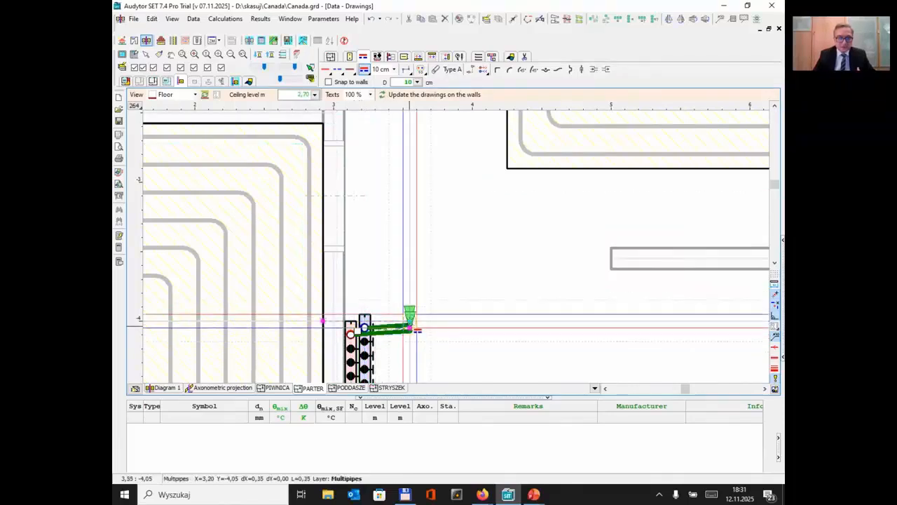
click(409, 238)
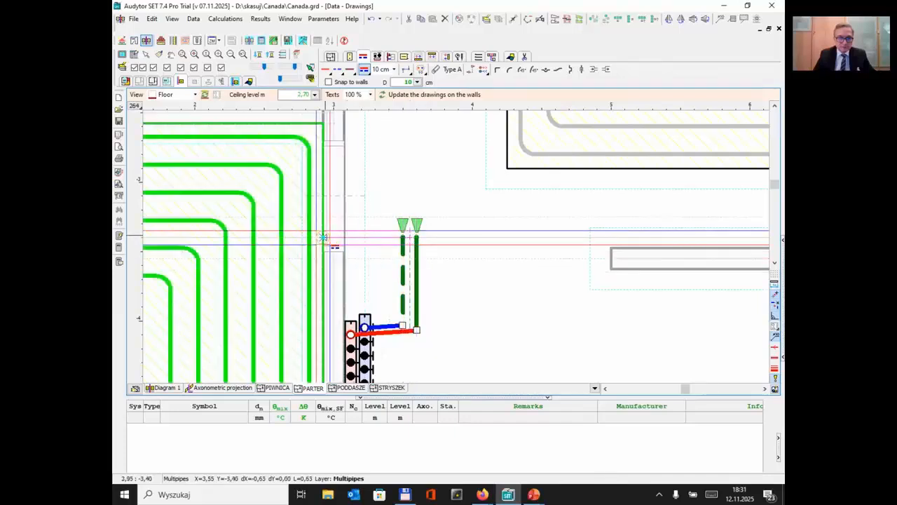
click(323, 238)
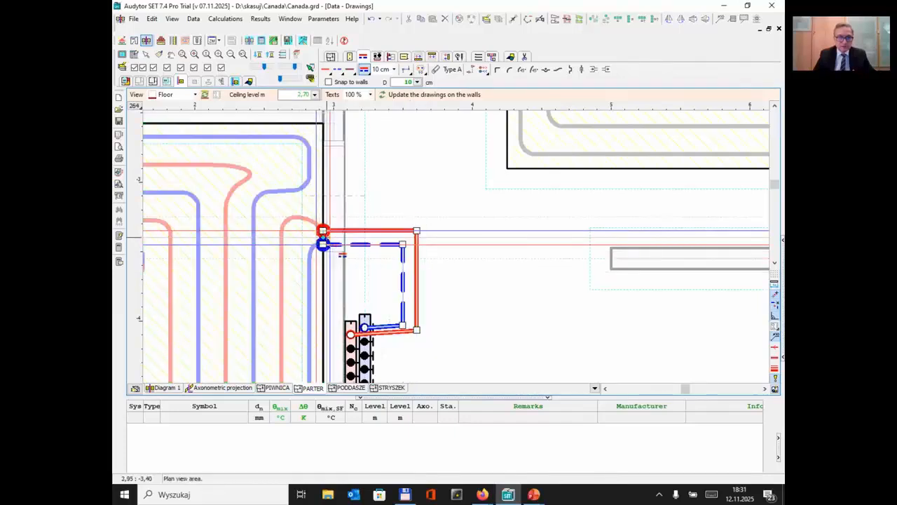
Run a second supply and return pipe pair from the next manifold outlets to the floor radiator in Room 1
scroll(372, 237, down, 3)
middle_drag(397, 222, 393, 262)
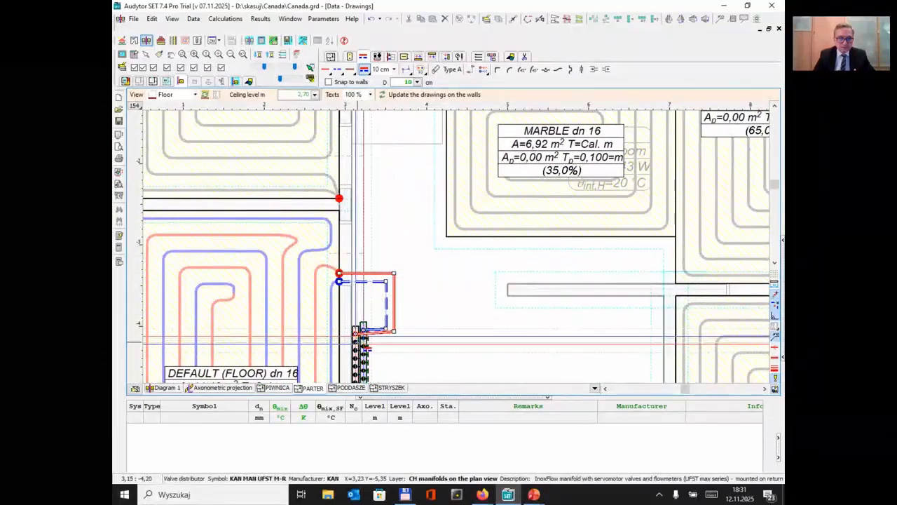
click(363, 335)
click(406, 341)
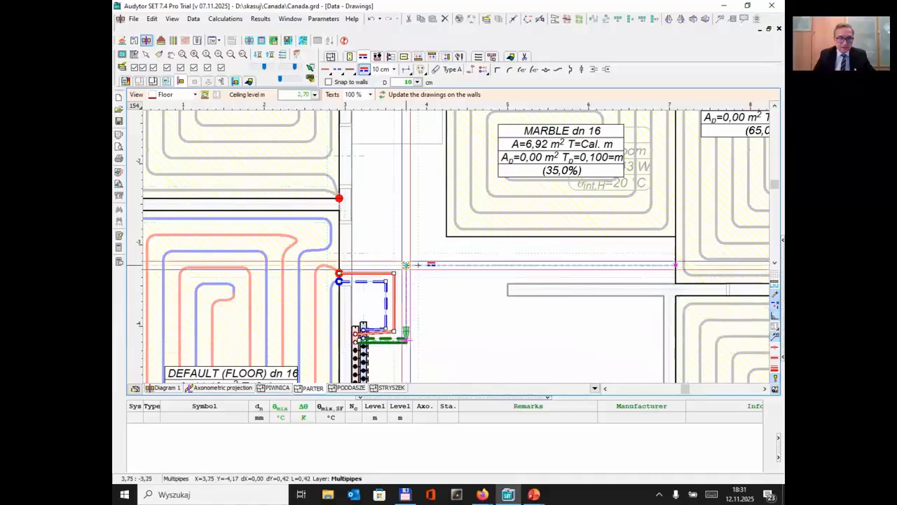
click(340, 165)
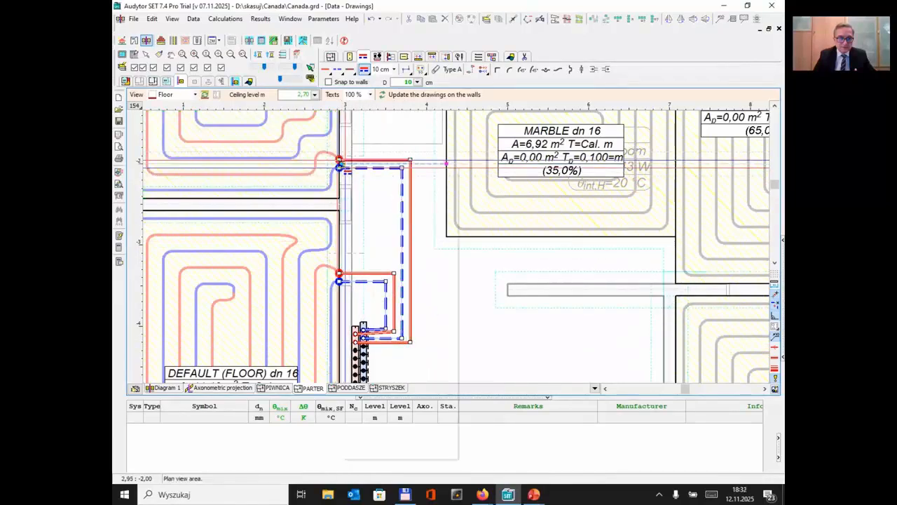
right_click(340, 165)
Run a third supply and return pipe pair from the manifold to the L-shaped MARBLE radiator, passing above the short partition wall
click(358, 135)
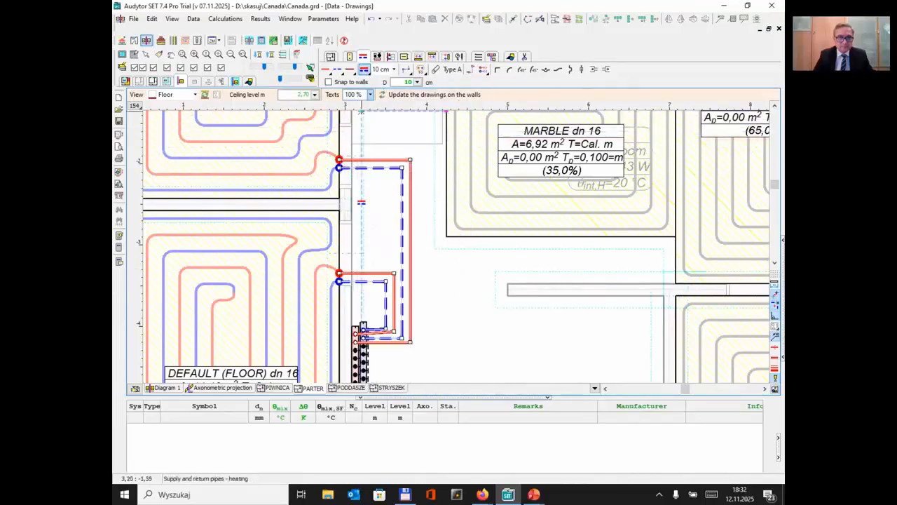
click(362, 337)
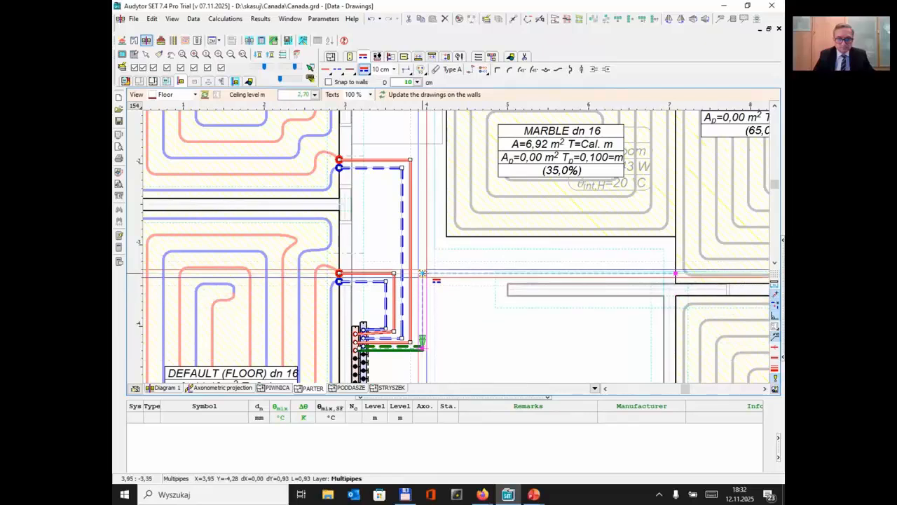
click(675, 258)
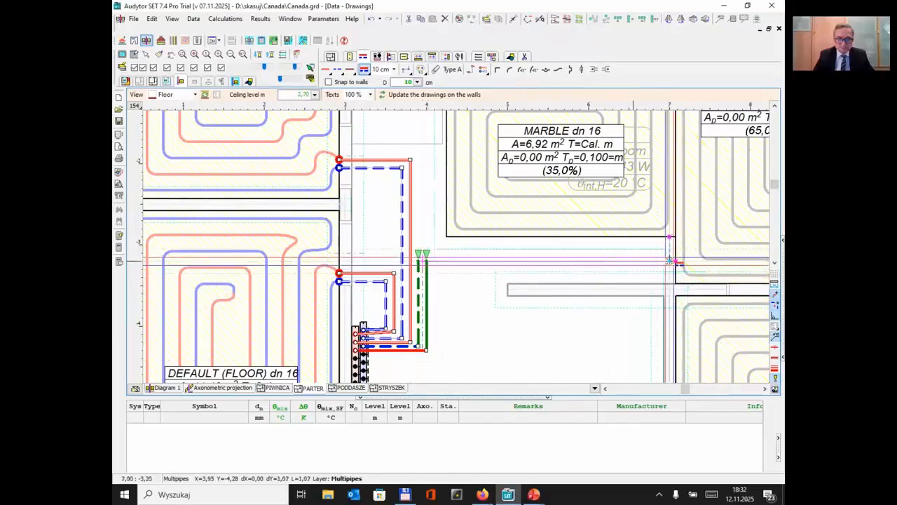
right_click(675, 260)
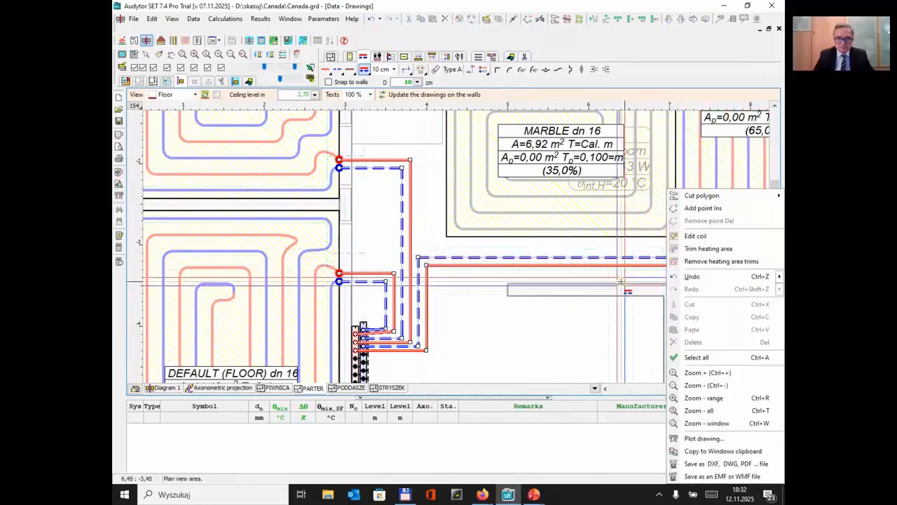
click(611, 288)
scroll(585, 305, down, 1)
middle_drag(584, 305, 520, 209)
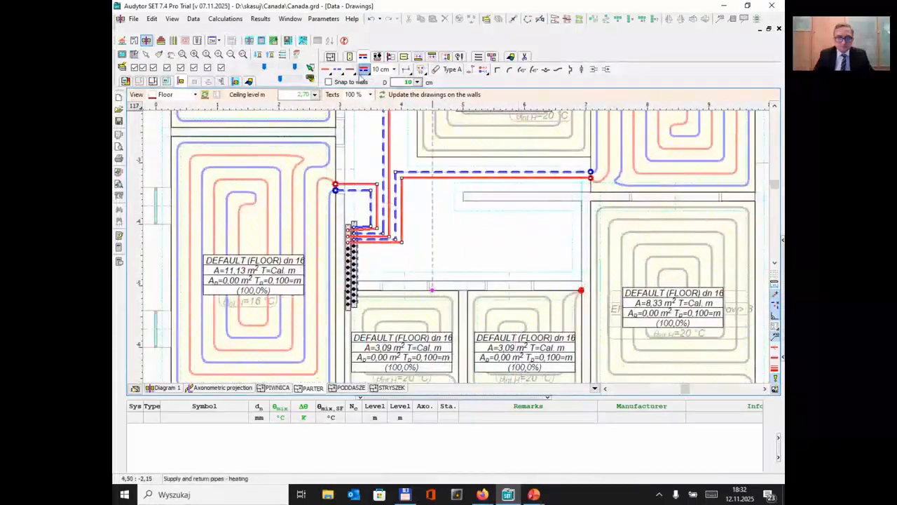
Draw a fourth supply and return pipe pair from the manifold to the 8.33 m² floor radiator, running below the short partition wall
click(364, 69)
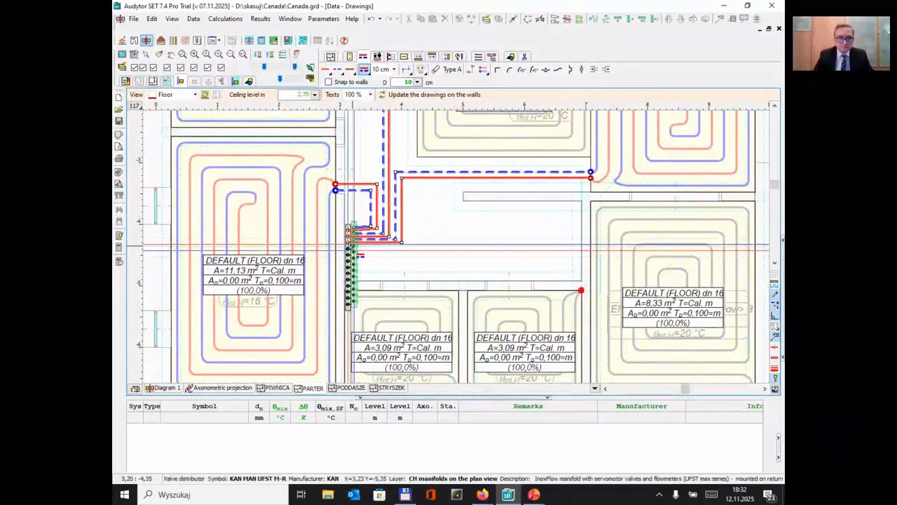
click(351, 247)
click(417, 247)
click(417, 221)
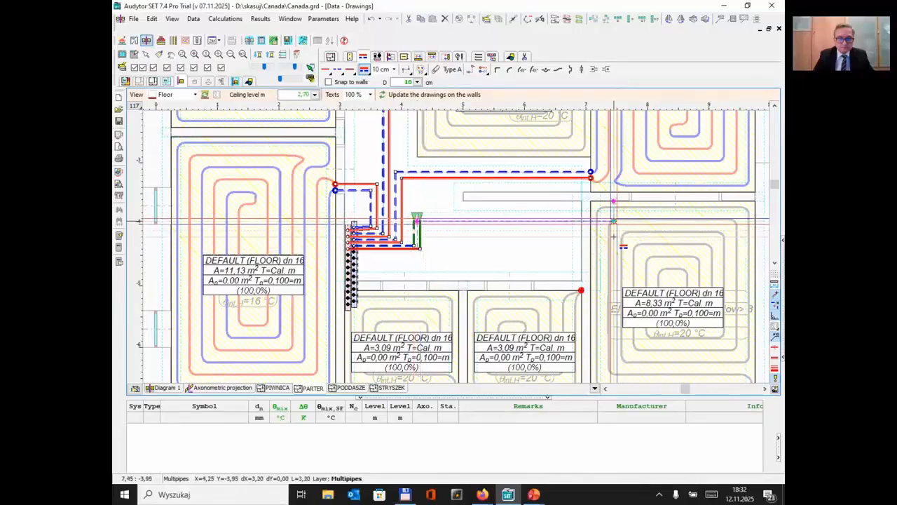
click(601, 221)
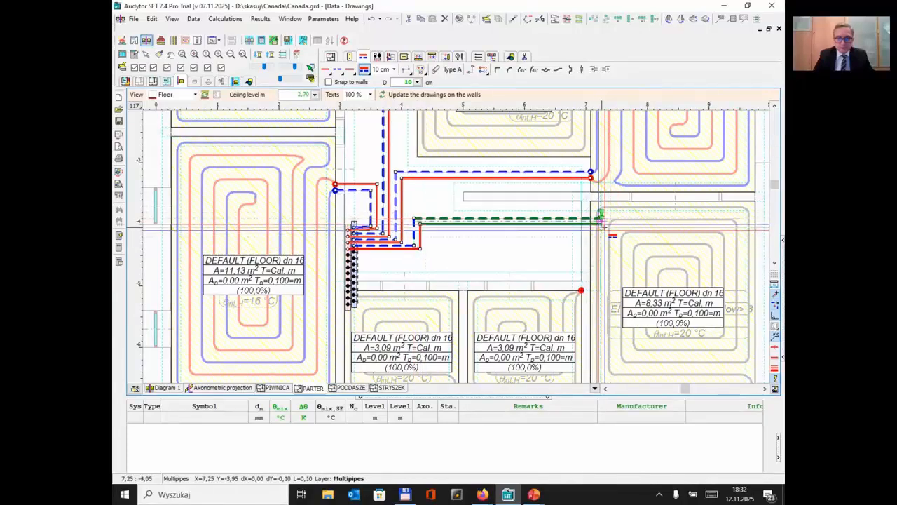
Pull the supply and return pipe ends back onto the edge of the 8.33 m² floor radiator so both connect to it
scroll(602, 225, up, 5)
scroll(589, 256, down, 6)
middle_drag(575, 279, 536, 326)
click(552, 284)
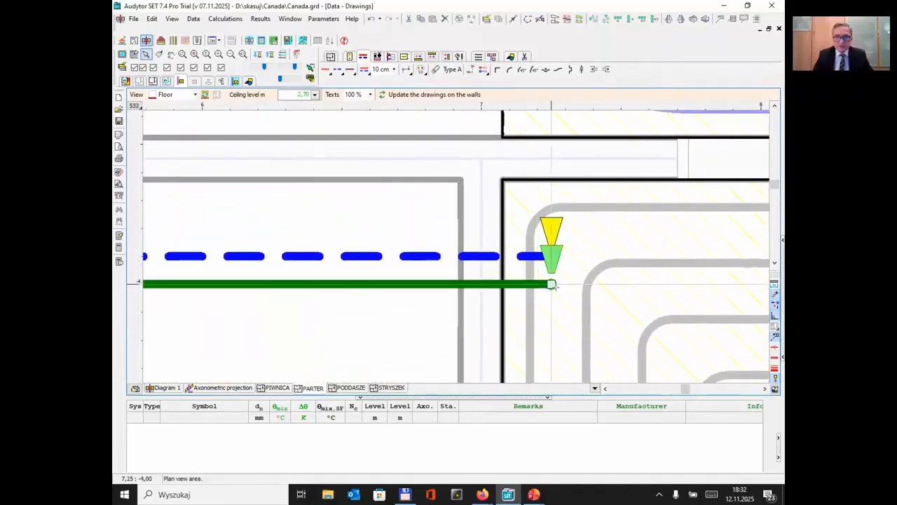
drag(551, 285, 524, 284)
click(552, 256)
drag(552, 256, 501, 257)
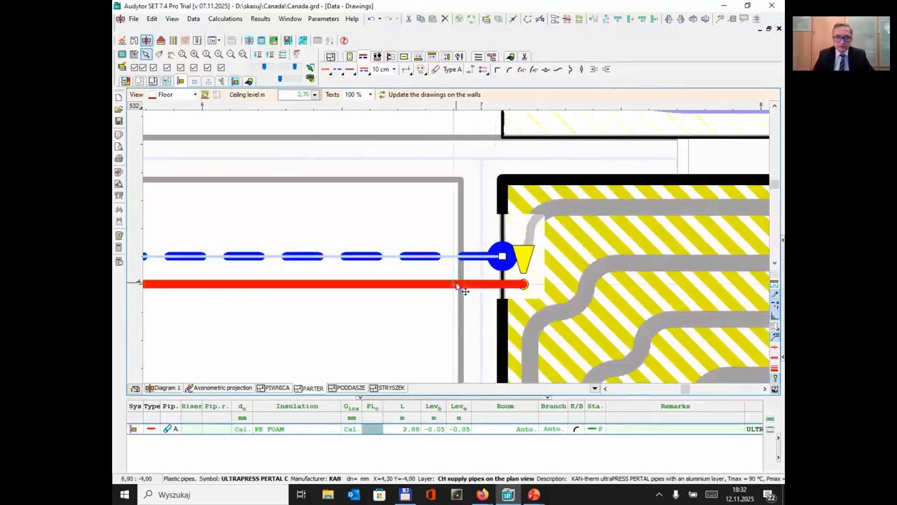
click(525, 285)
click(442, 234)
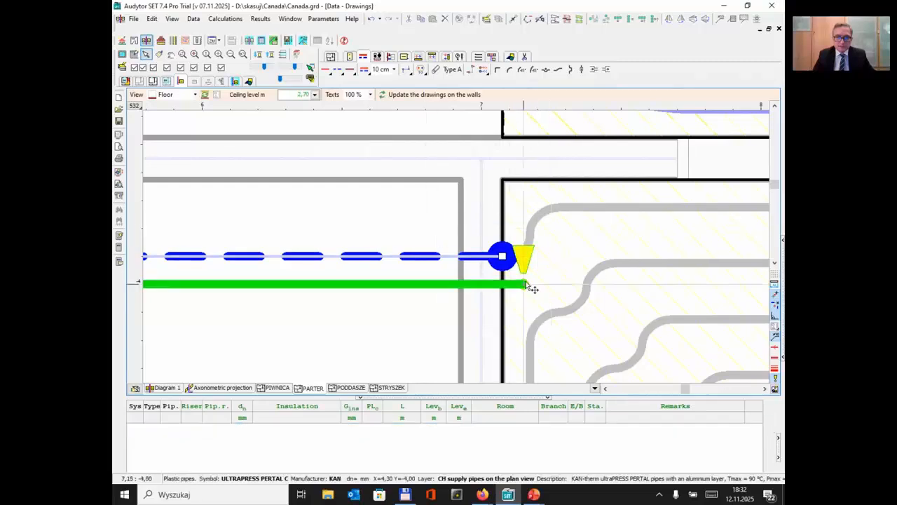
scroll(531, 277, up, 2)
click(497, 300)
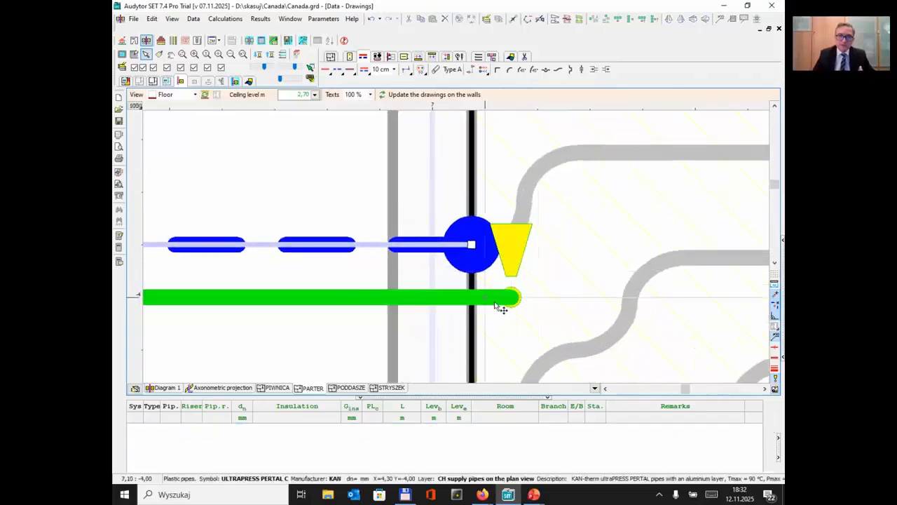
drag(511, 297, 475, 302)
scroll(553, 299, down, 4)
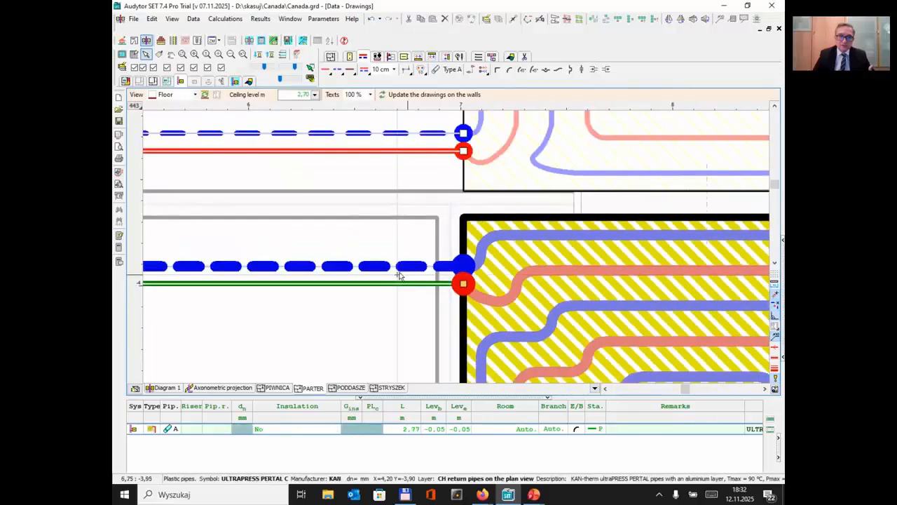
Run a fifth supply and return pipe pair from the manifold across the hall and down to the farther 3.09 m² floor radiator
scroll(360, 284, down, 3)
middle_drag(255, 337, 473, 267)
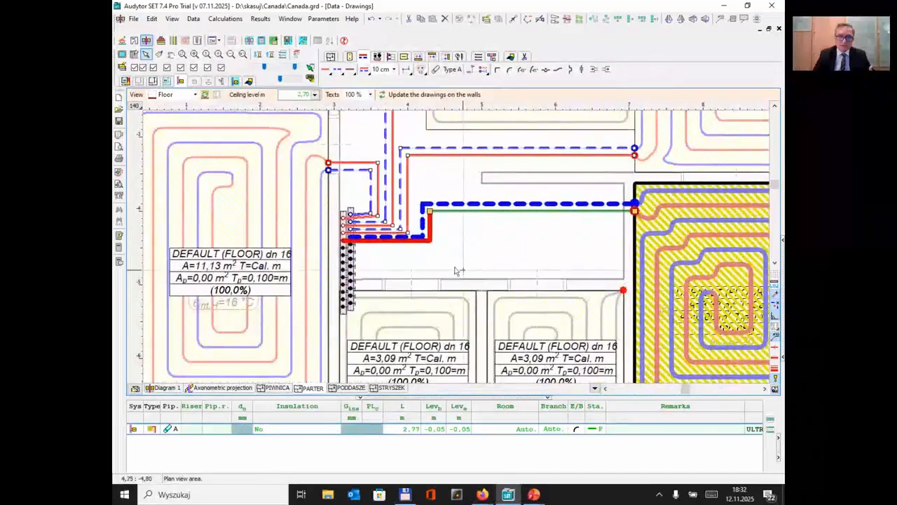
scroll(369, 254, up, 3)
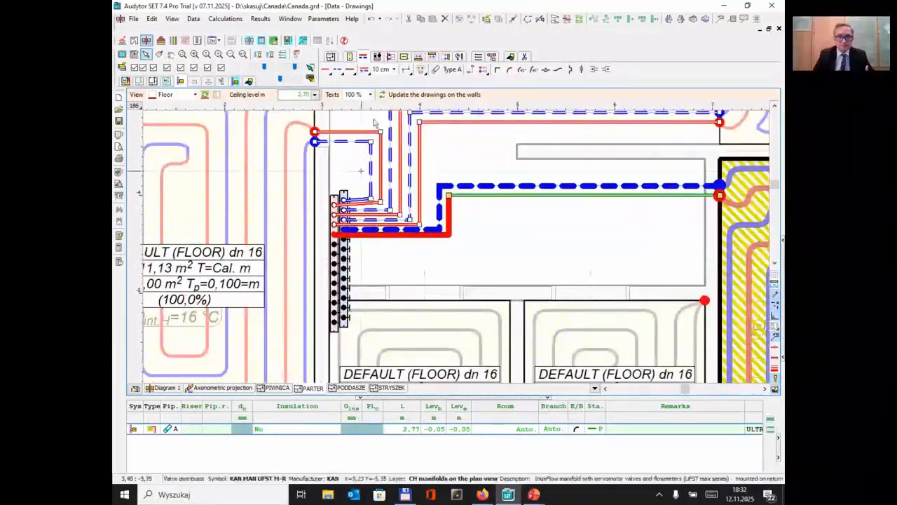
click(364, 70)
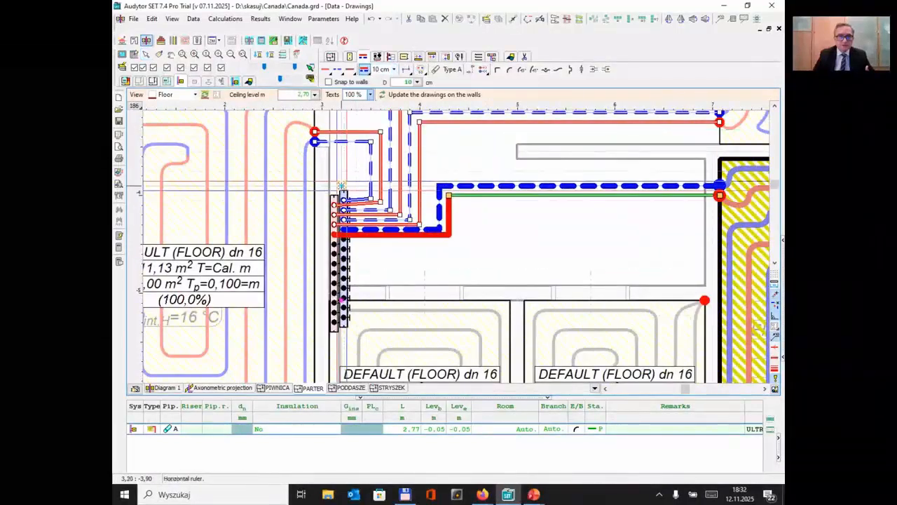
click(339, 243)
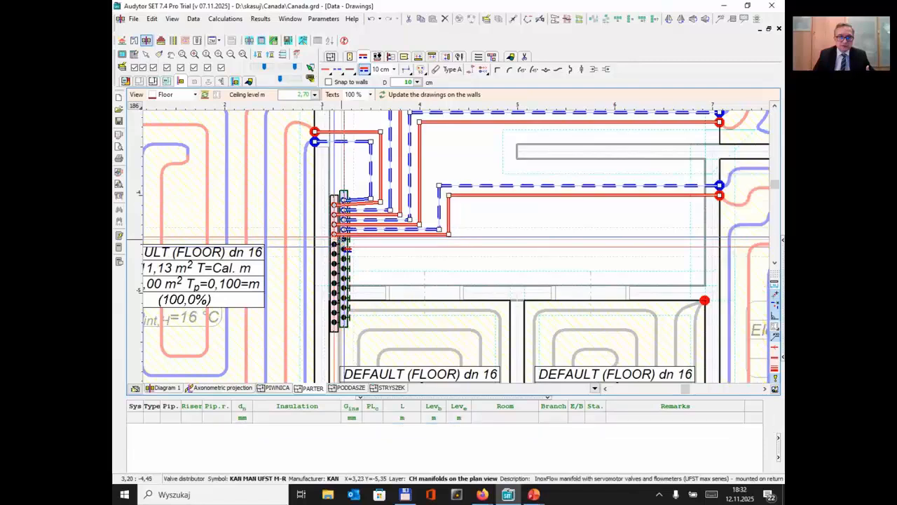
click(464, 242)
click(464, 206)
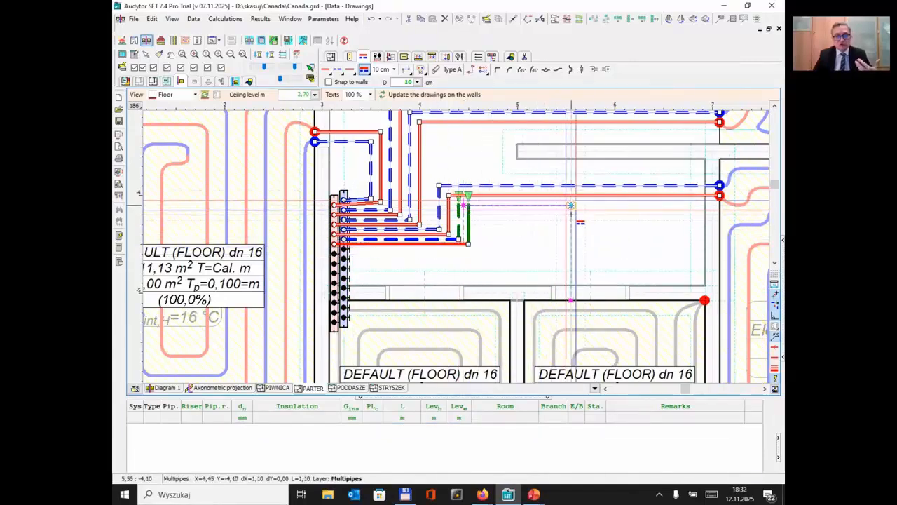
click(585, 205)
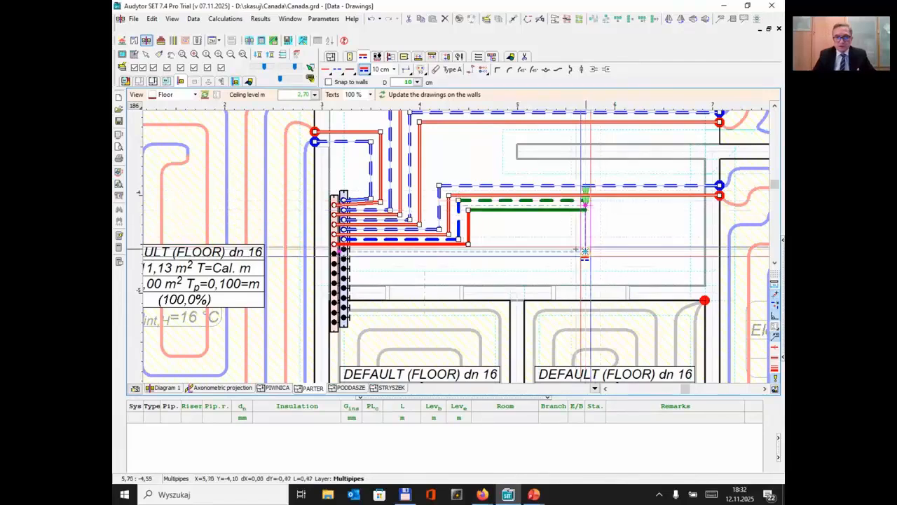
click(587, 300)
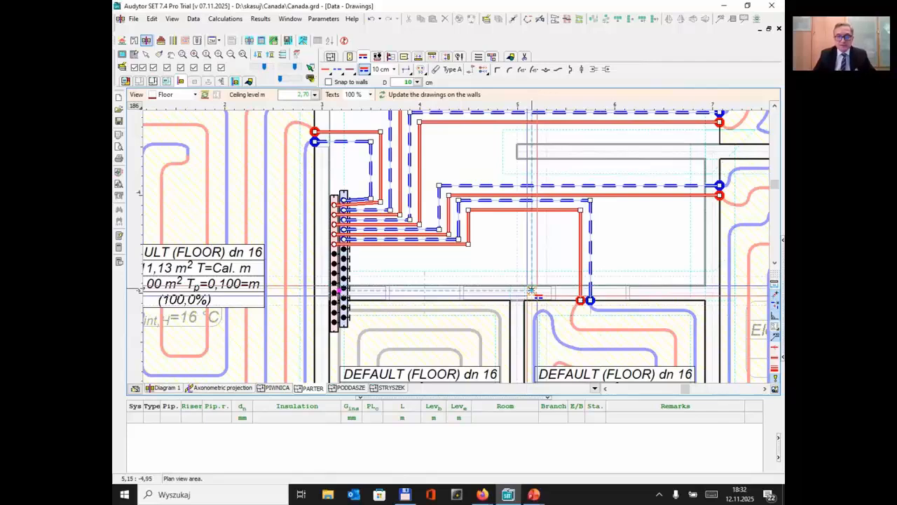
Run a sixth supply and return pipe pair from the manifold to the nearer 3.09 m² floor radiator, just beside the manifold
click(344, 258)
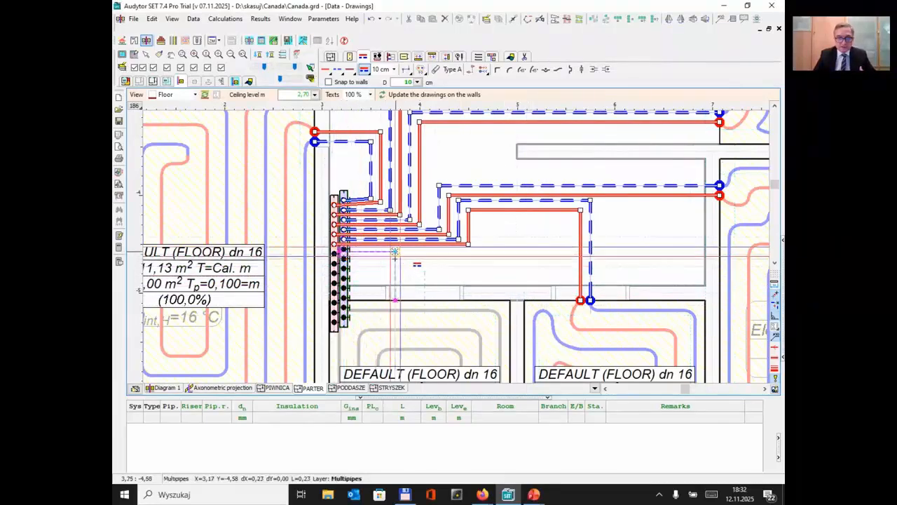
click(424, 251)
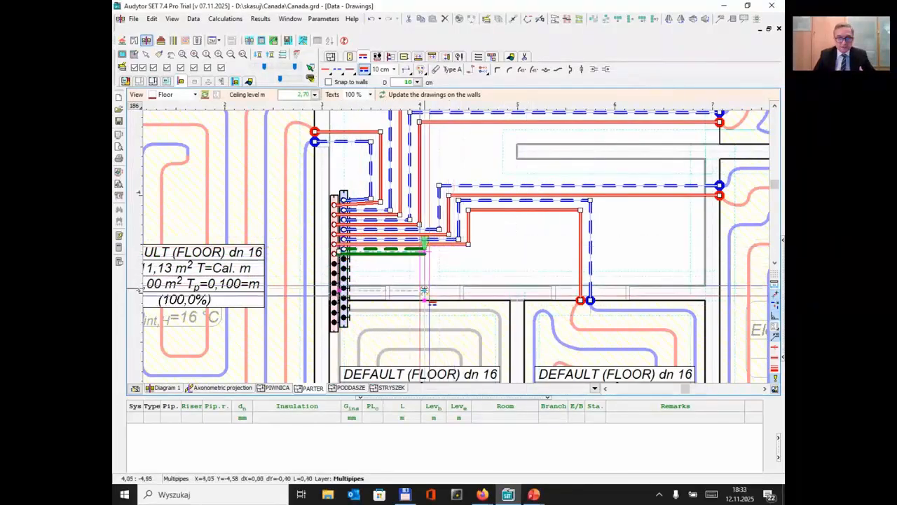
key(Escape)
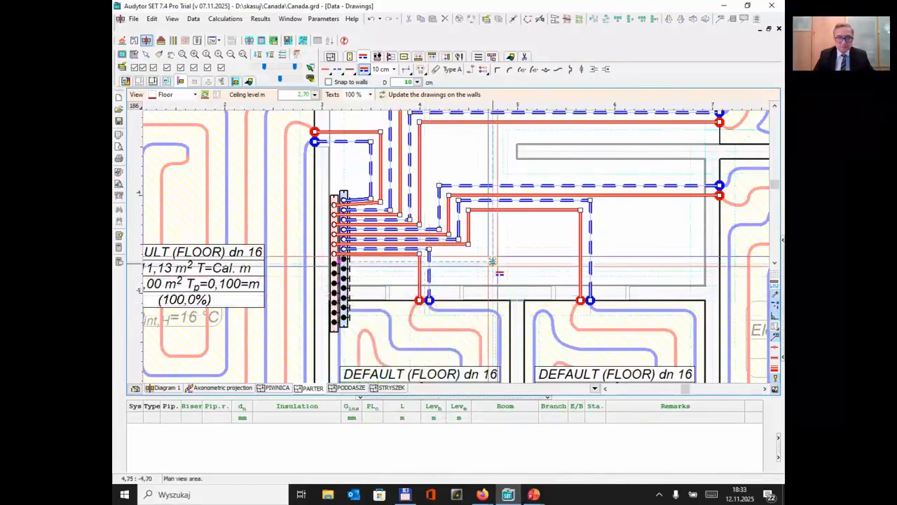
Connect the 6.92 m² MARBLE radiator to the bends of the Room 1 pipes, matching supply to supply and return to return
scroll(493, 265, down, 3)
scroll(421, 290, up, 2)
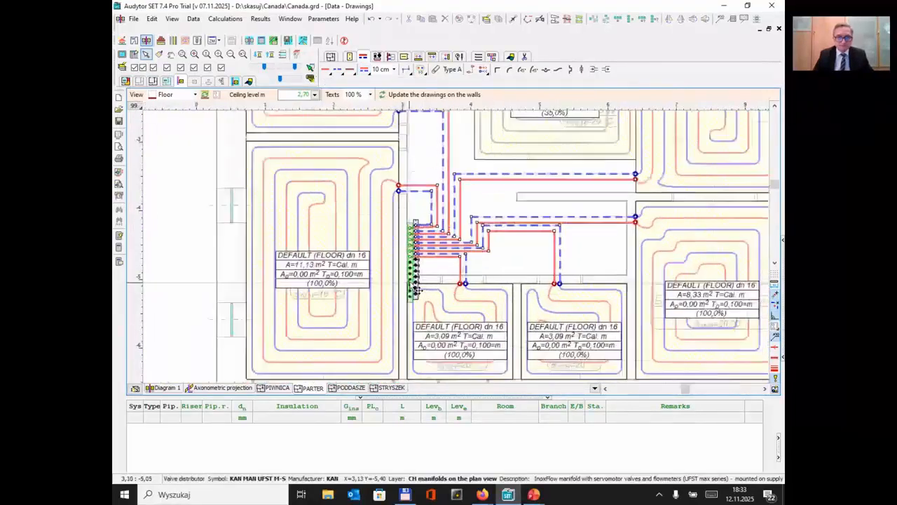
scroll(424, 291, down, 3)
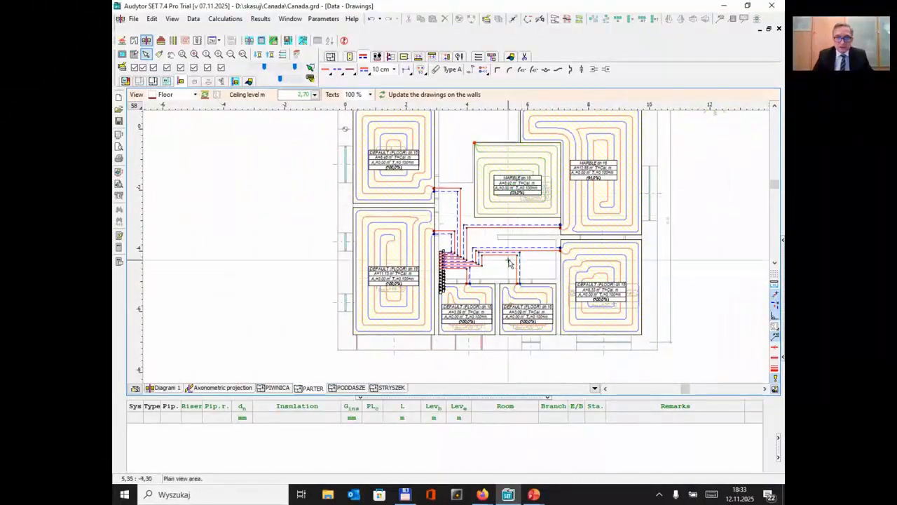
scroll(506, 260, up, 1)
scroll(496, 255, up, 2)
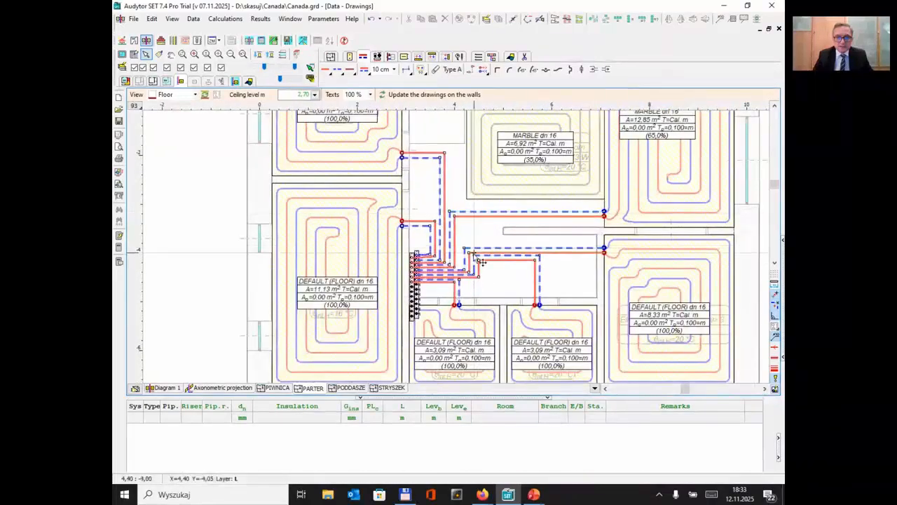
scroll(481, 150, up, 1)
scroll(489, 184, down, 1)
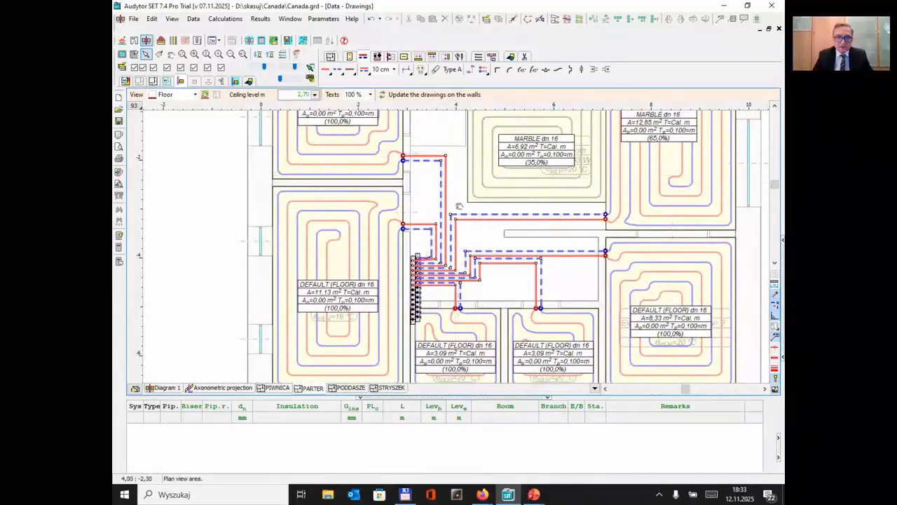
scroll(458, 204, up, 1)
scroll(455, 194, up, 2)
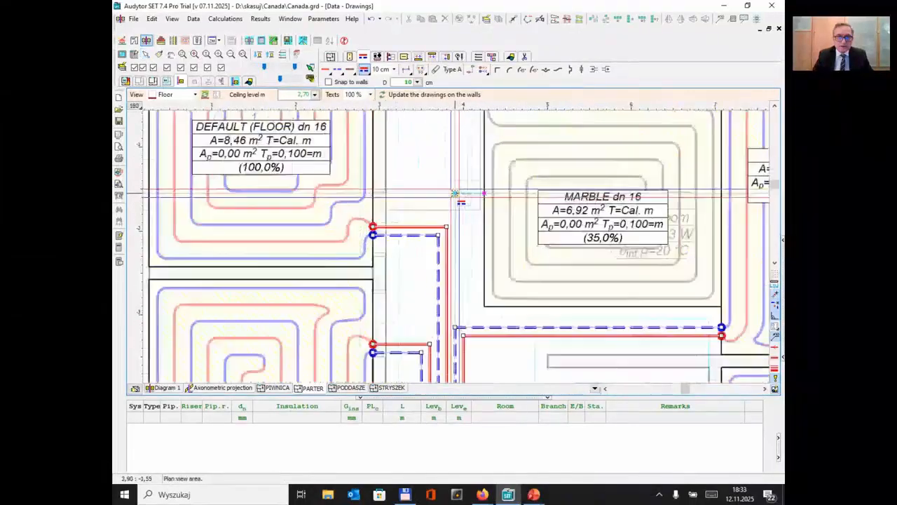
scroll(456, 195, up, 2)
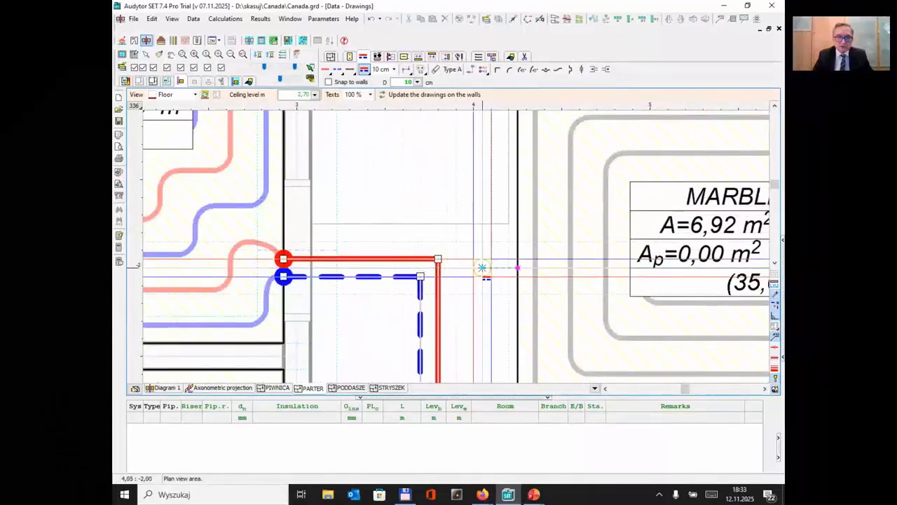
click(525, 269)
click(494, 284)
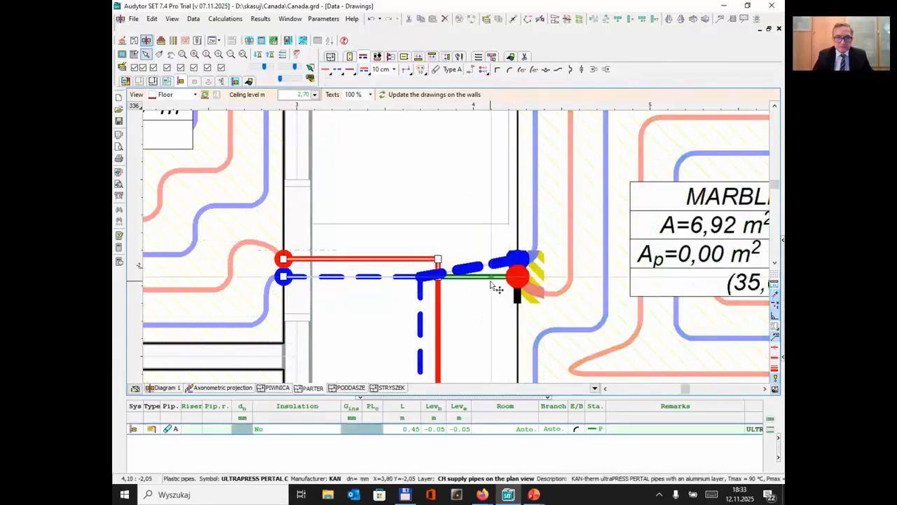
drag(482, 268, 517, 277)
click(472, 268)
click(483, 302)
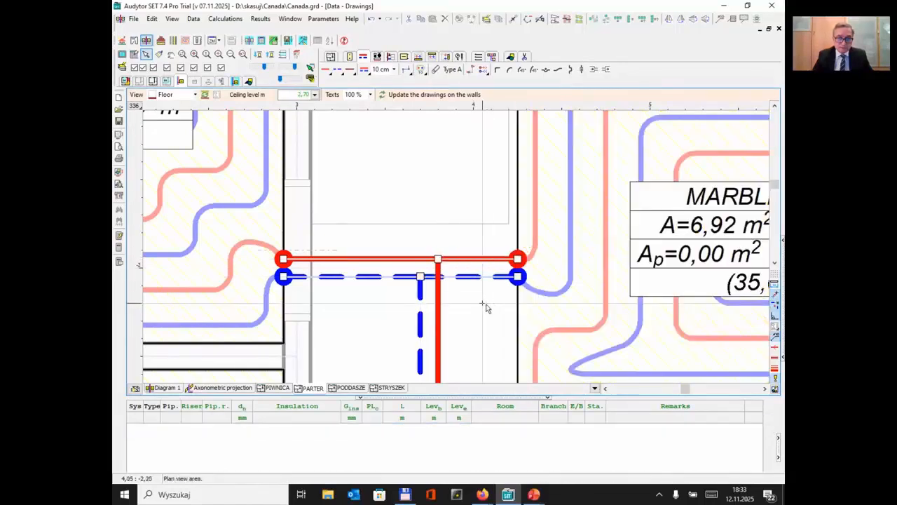
Shorten the manifold from its unused end to 6 circuits
scroll(487, 308, down, 5)
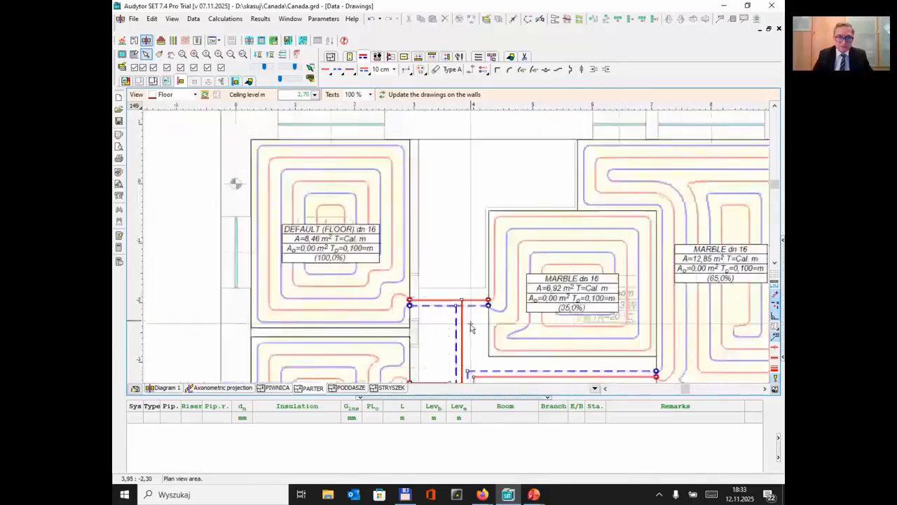
scroll(471, 345, down, 4)
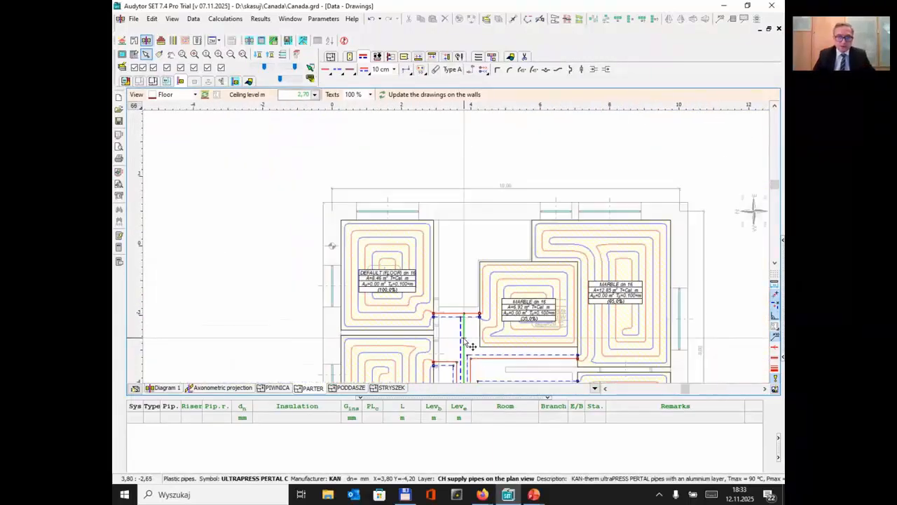
scroll(685, 240, up, 10)
scroll(443, 356, down, 4)
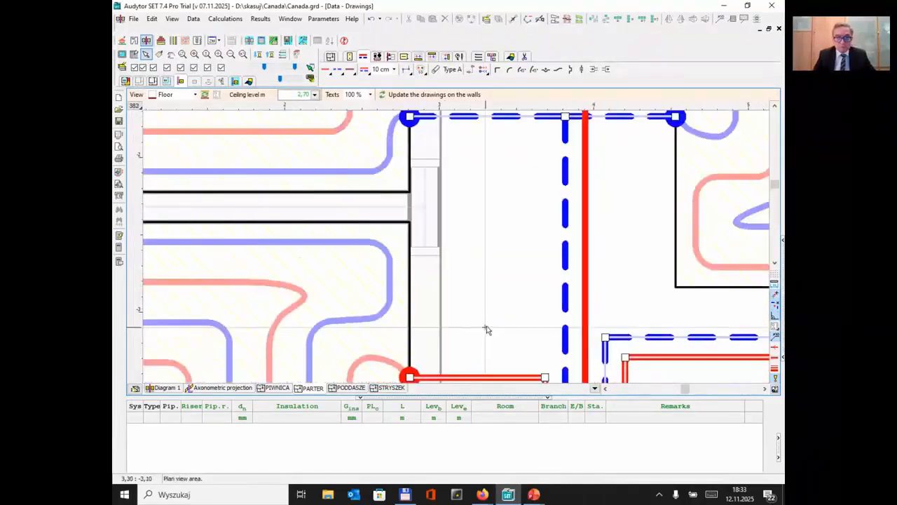
scroll(517, 285, down, 2)
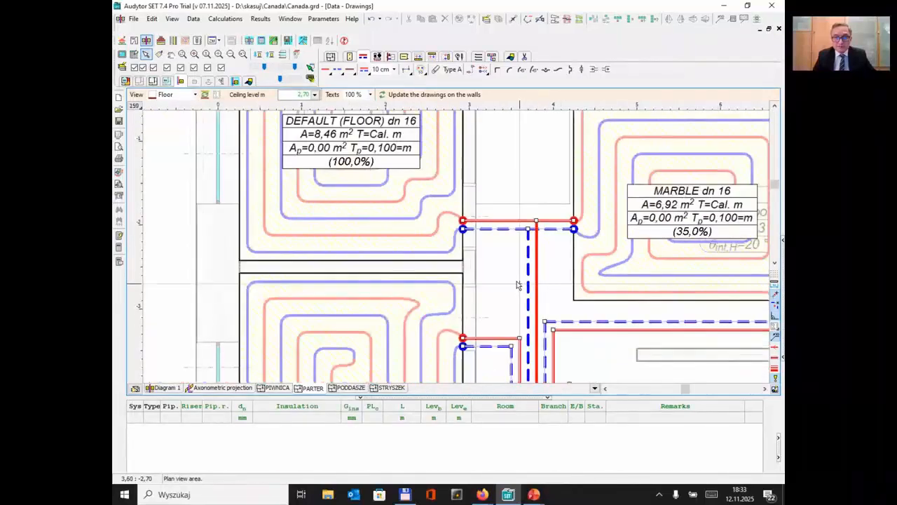
scroll(532, 291, down, 2)
middle_drag(544, 298, 435, 236)
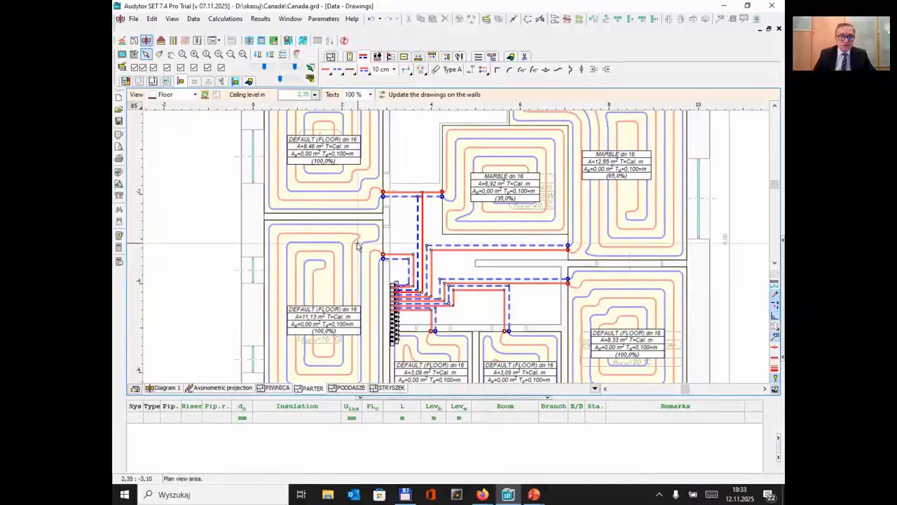
scroll(358, 246, up, 1)
click(405, 341)
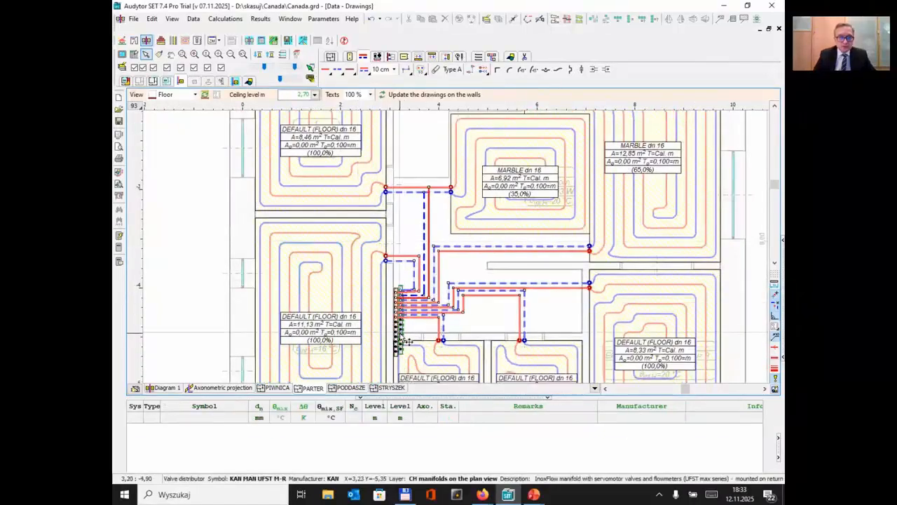
scroll(406, 341, up, 1)
scroll(405, 341, up, 3)
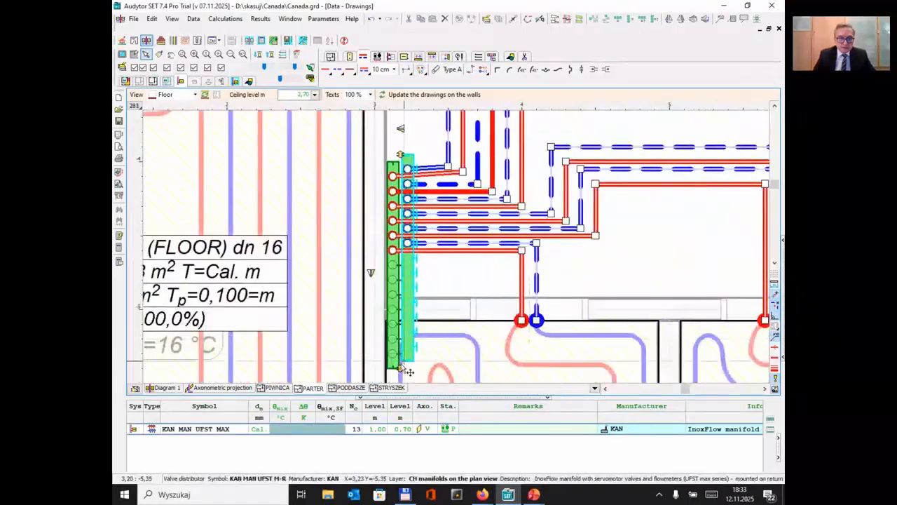
drag(400, 367, 405, 266)
scroll(427, 277, down, 3)
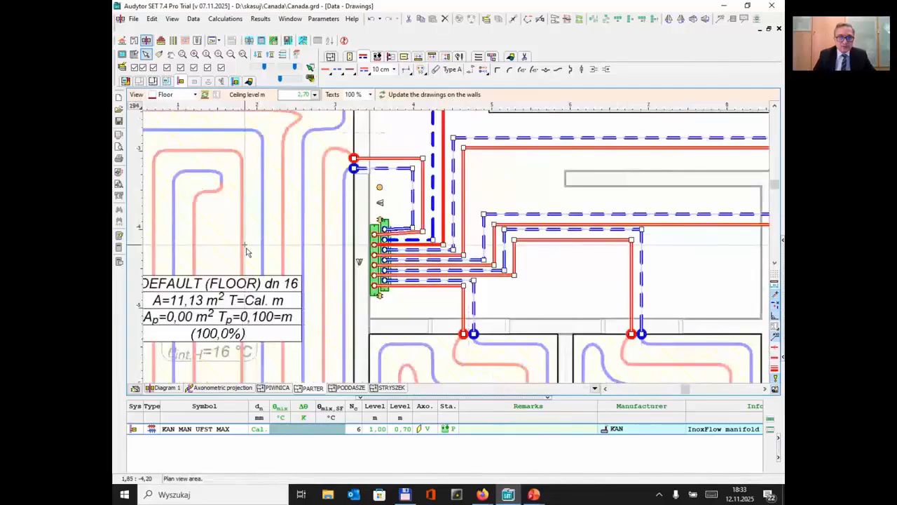
scroll(246, 252, up, 5)
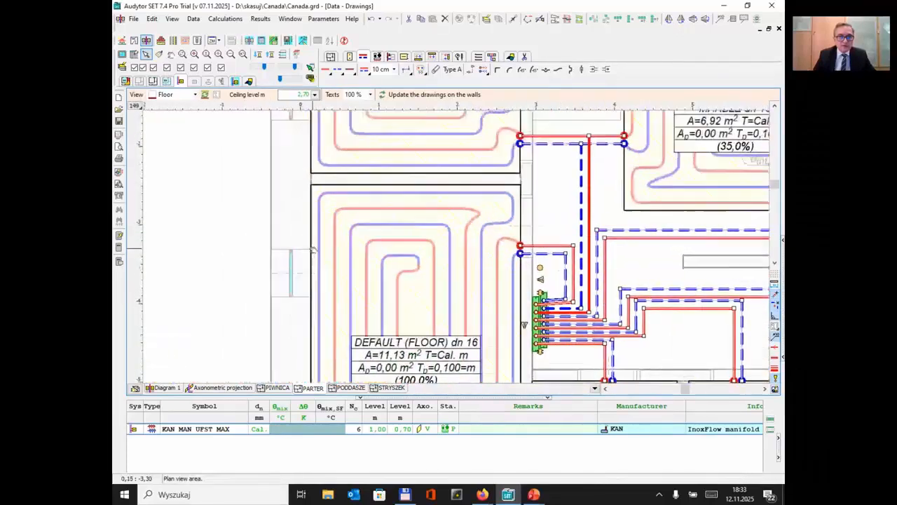
Place a supply and return riser with 10 cm distancing in the external wall beside the 11.13 m² floor radiator
click(421, 72)
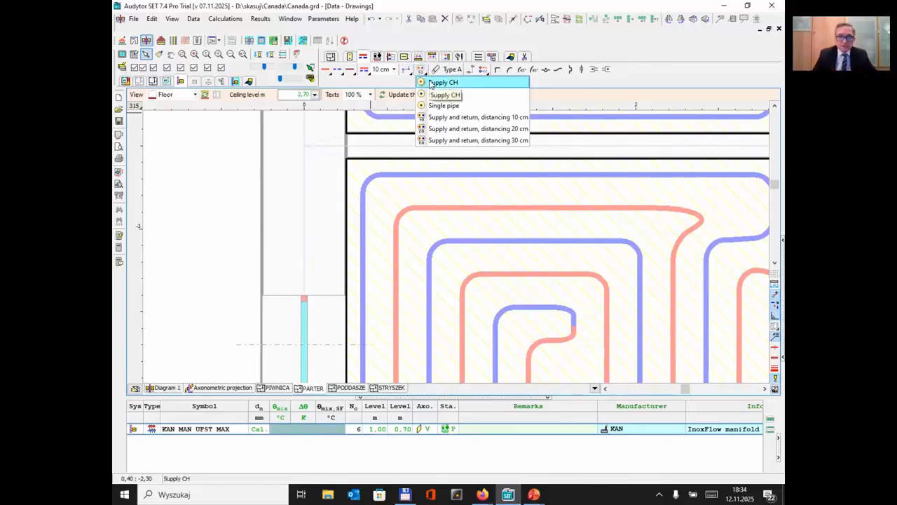
click(431, 122)
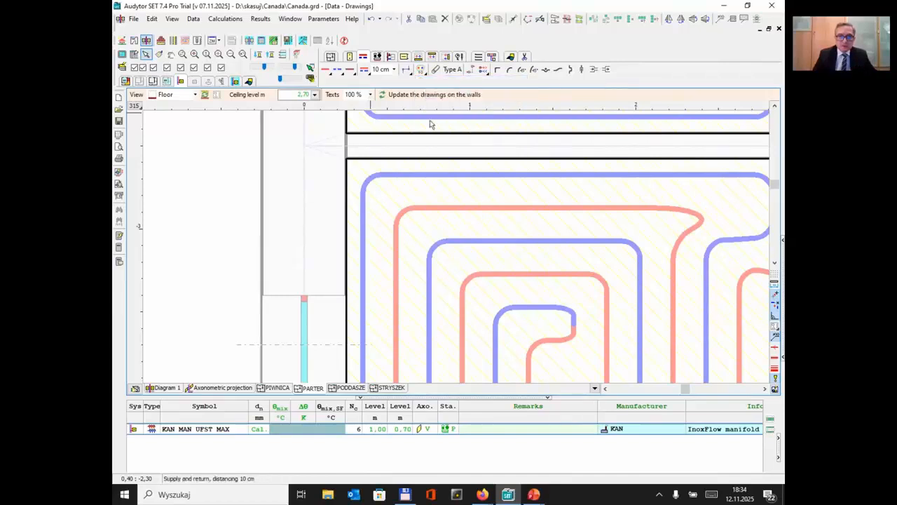
click(342, 203)
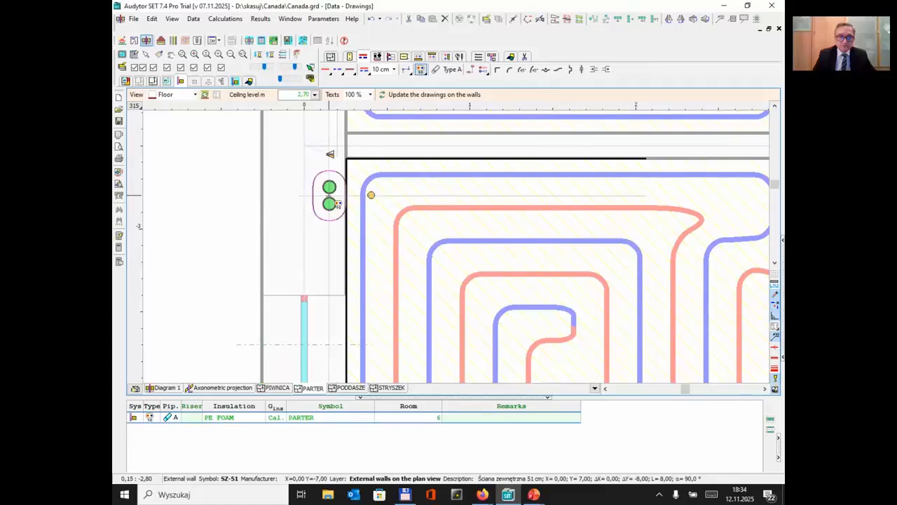
Run a supply and return heating pipe pair from the end of the manifold up the hall and across to the riser in the external wall
scroll(336, 203, down, 3)
middle_drag(347, 225, 232, 219)
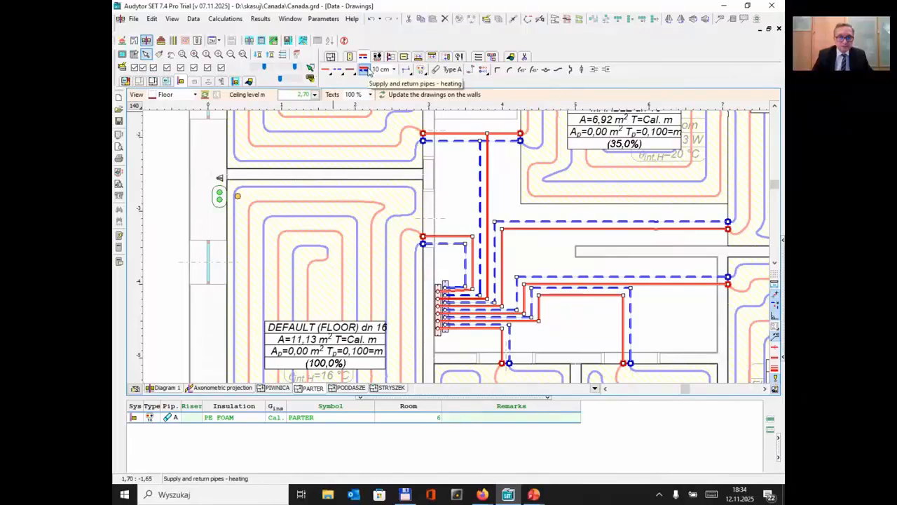
scroll(357, 133, up, 1)
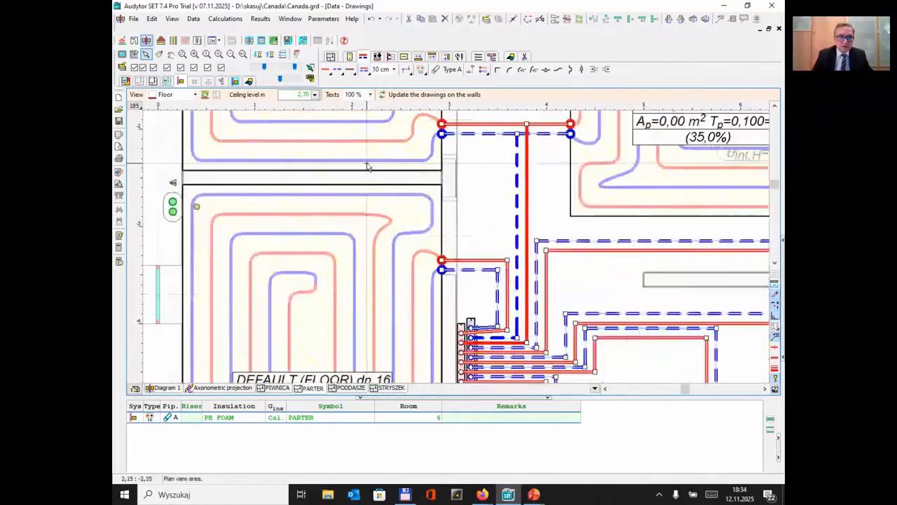
middle_drag(363, 218, 482, 240)
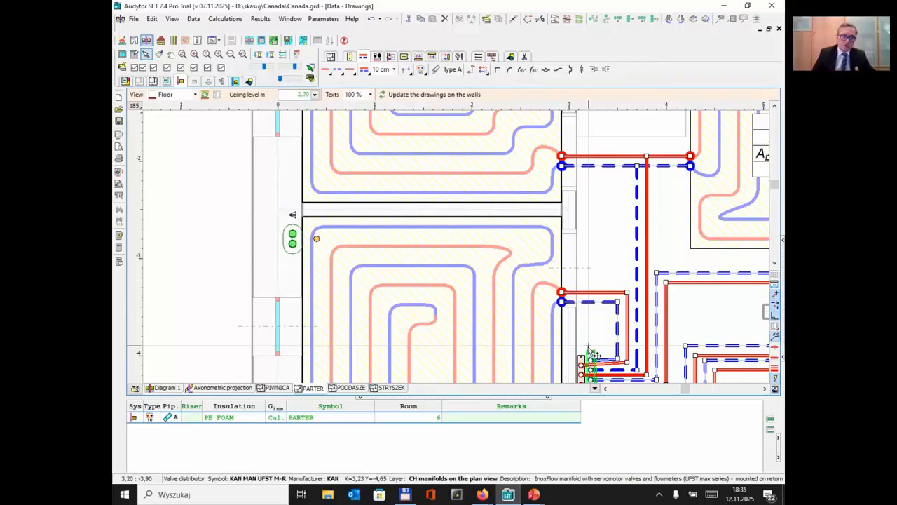
click(363, 70)
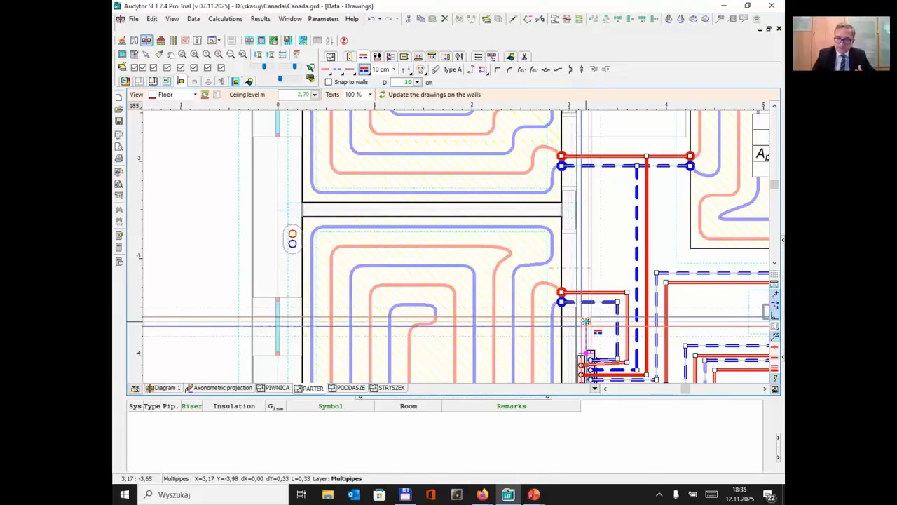
click(585, 321)
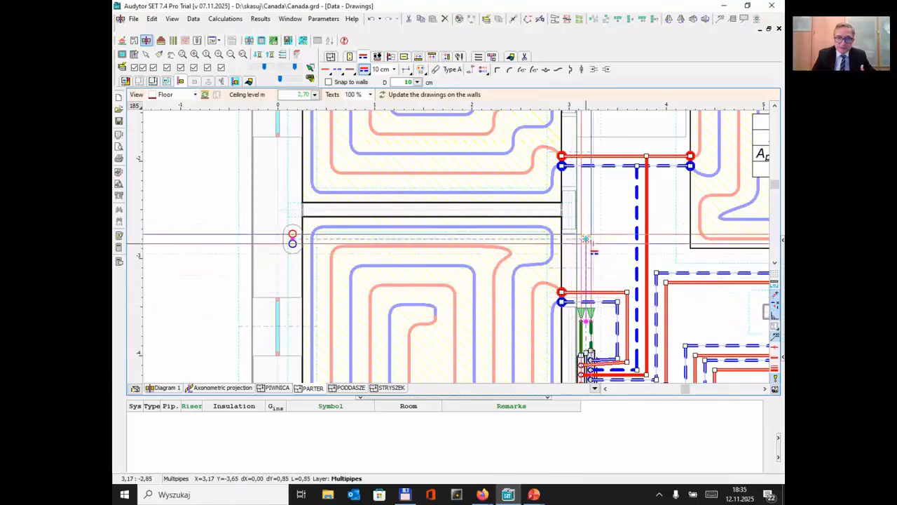
click(292, 239)
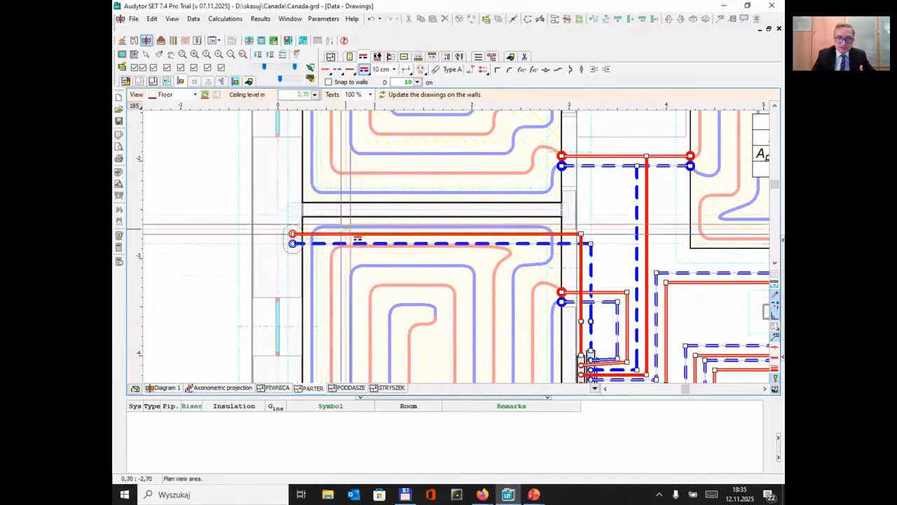
key(Escape)
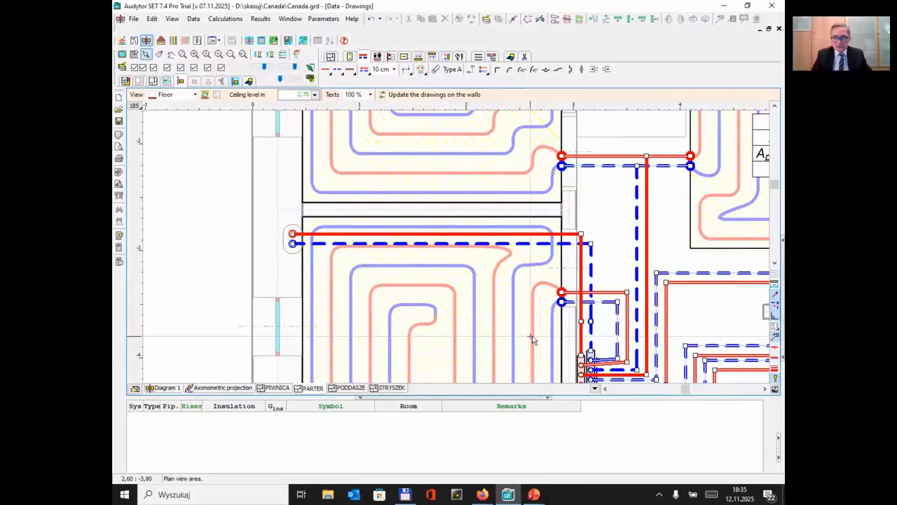
Examine in the 3D view how the feed pipes and floor circuits meet the manifold, and close the view
scroll(533, 339, up, 5)
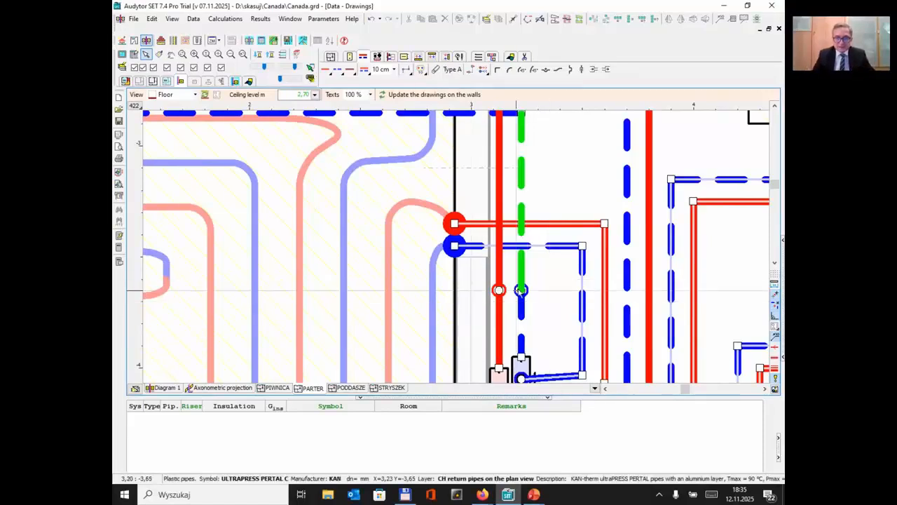
scroll(520, 291, up, 2)
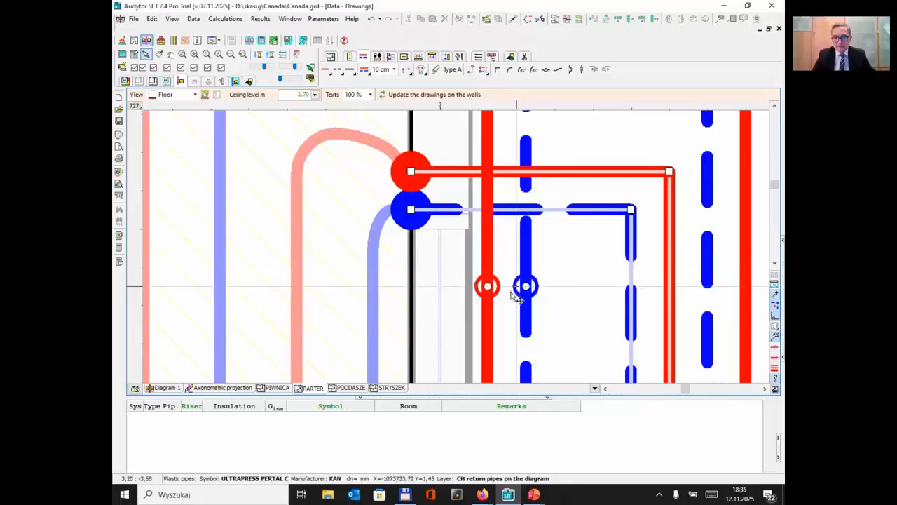
click(297, 54)
middle_drag(694, 312, 648, 284)
click(623, 97)
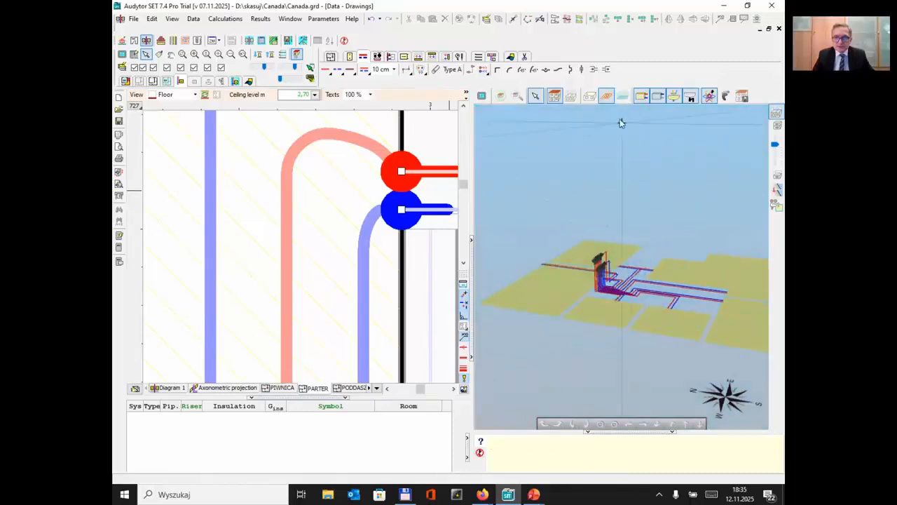
middle_drag(726, 248, 620, 260)
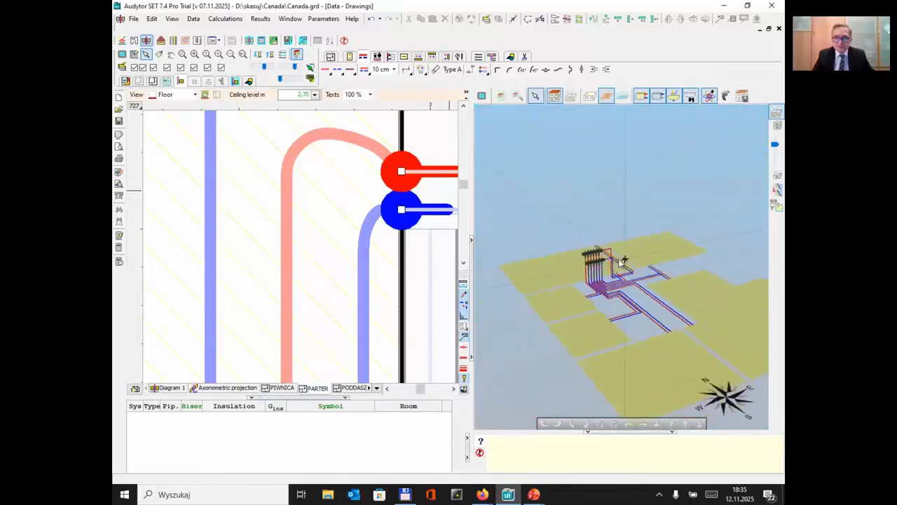
scroll(621, 264, up, 5)
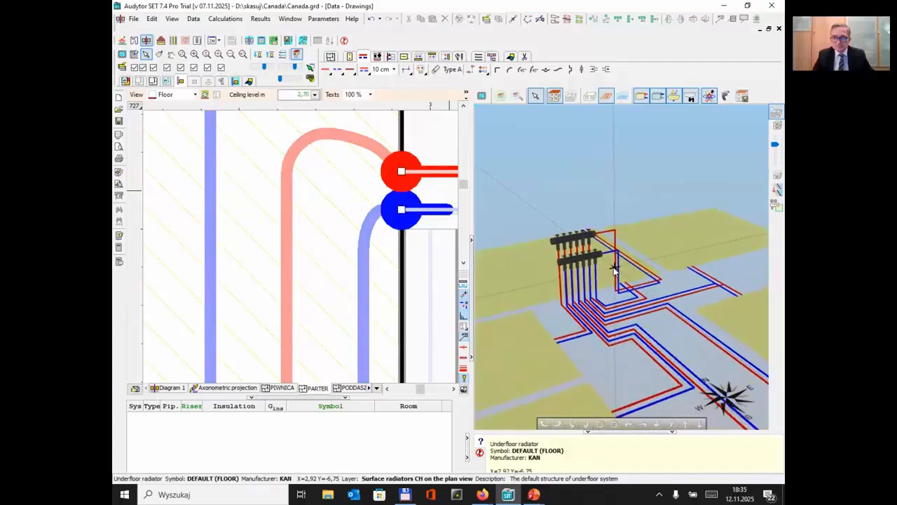
scroll(614, 269, up, 2)
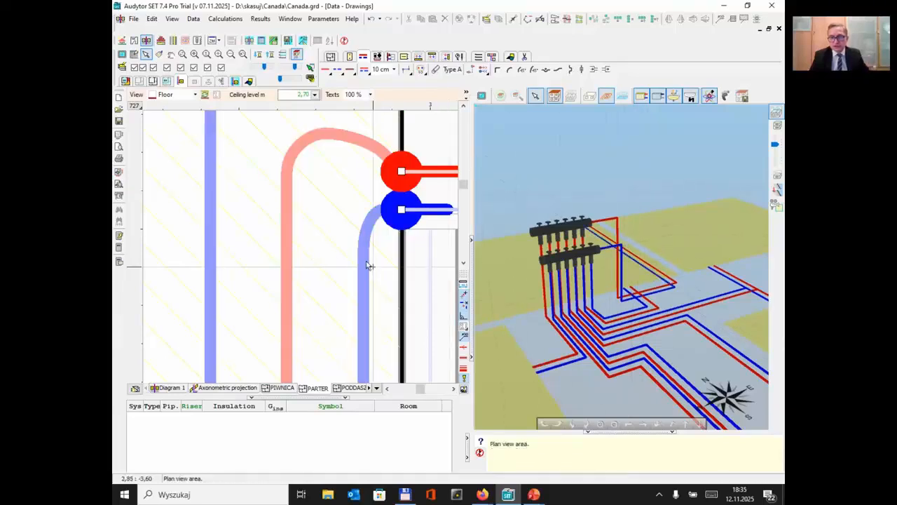
scroll(347, 257, down, 3)
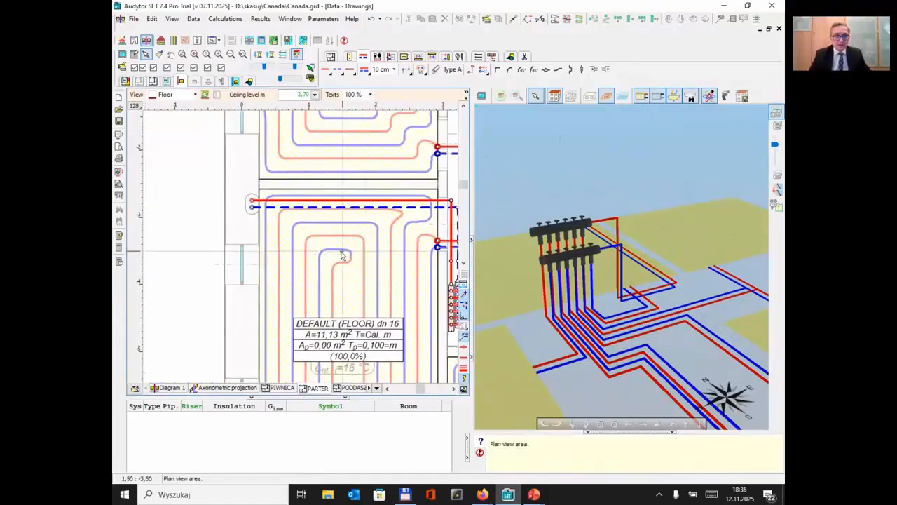
click(471, 263)
Copy the supply and return riser from the ground floor to the previous storey
scroll(253, 240, up, 5)
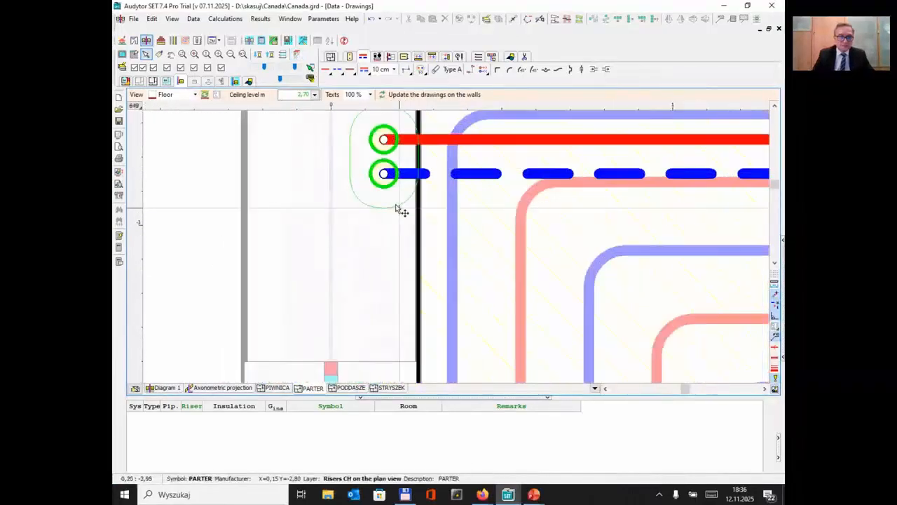
scroll(397, 219, down, 1)
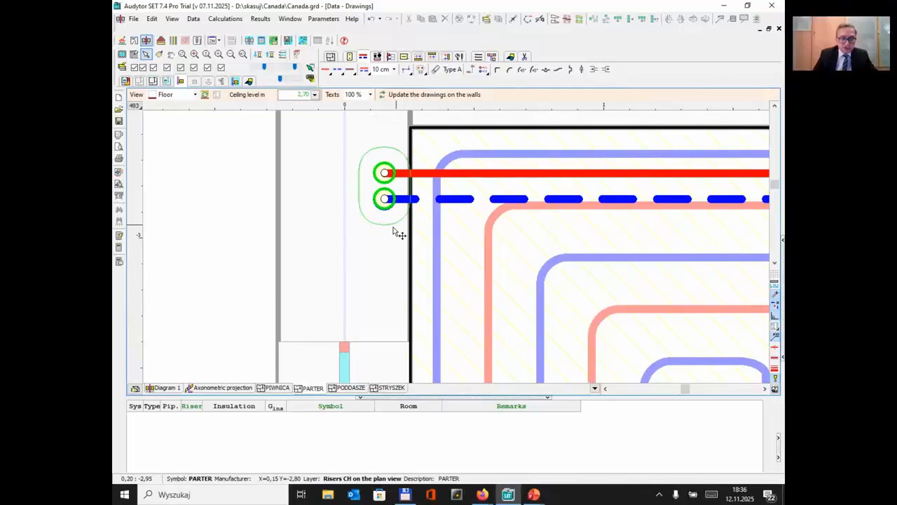
click(395, 229)
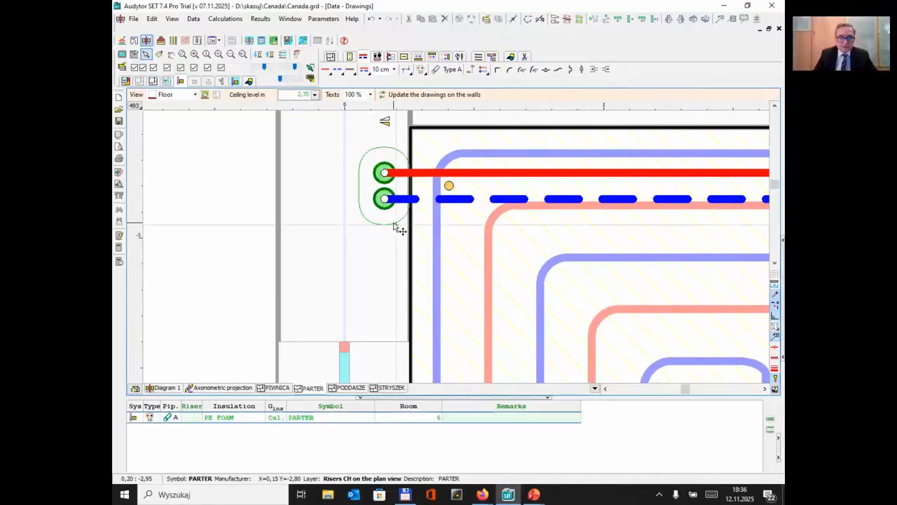
right_click(395, 224)
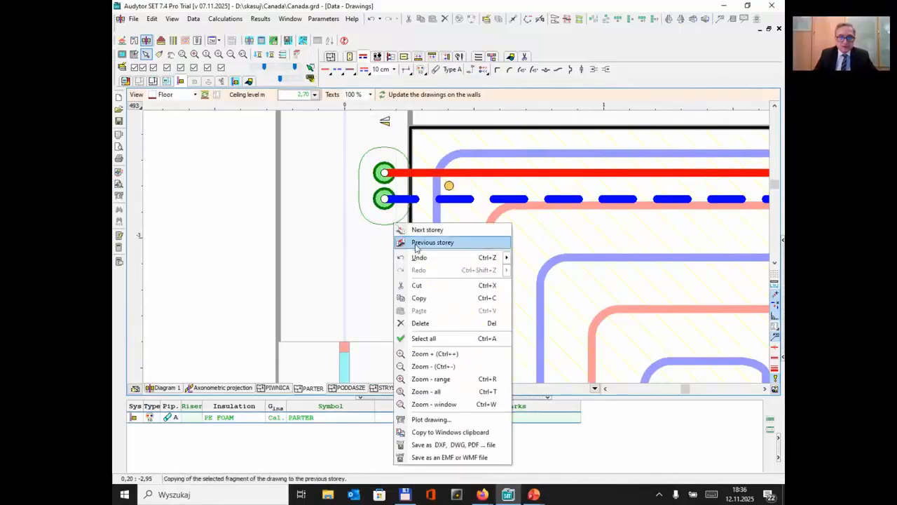
click(416, 243)
Draw a supply and return pipe pair about 0.7 m long from the basement riser into the adjoining room
scroll(417, 245, down, 1)
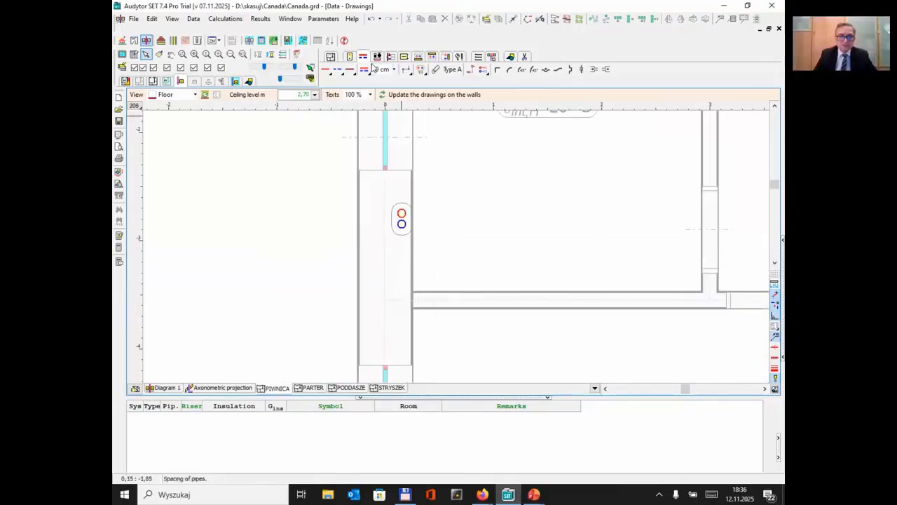
click(365, 69)
click(409, 224)
click(481, 225)
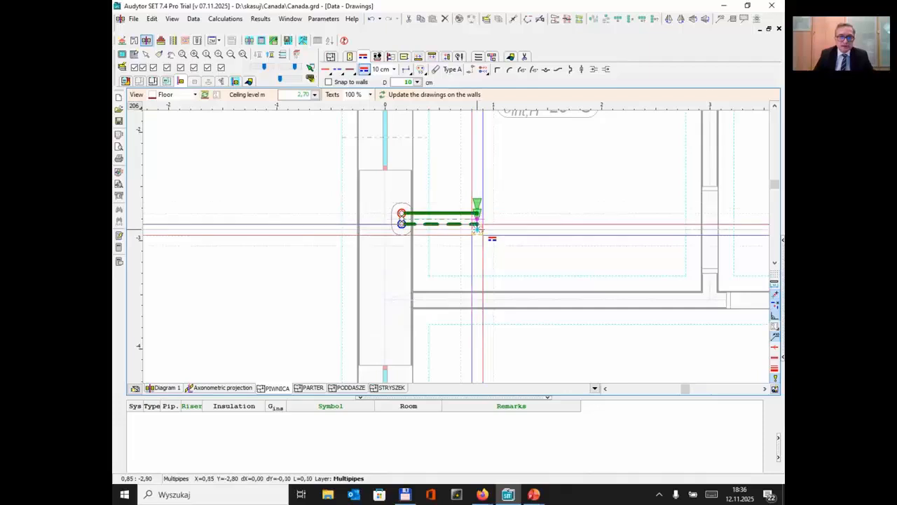
key(Escape)
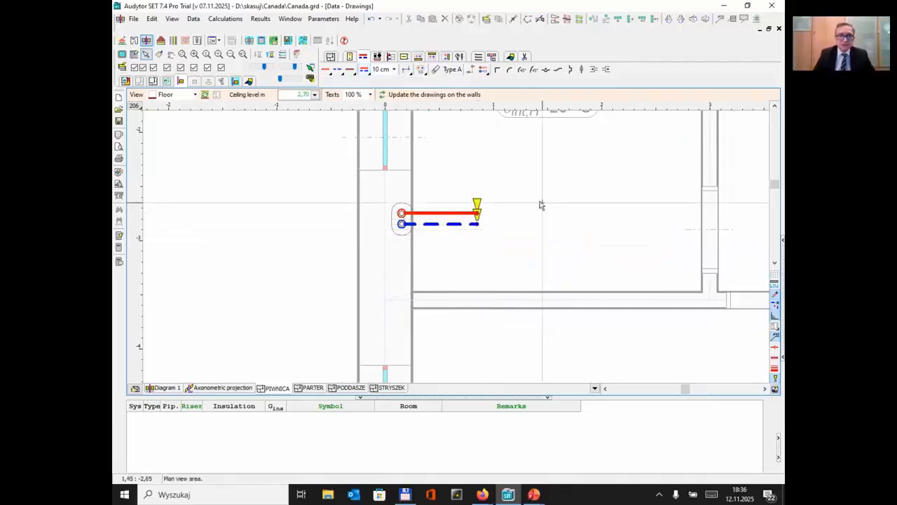
Add an other central heating heat source in the basement and attach it to the free ends of the riser's supply and return pipes
click(377, 56)
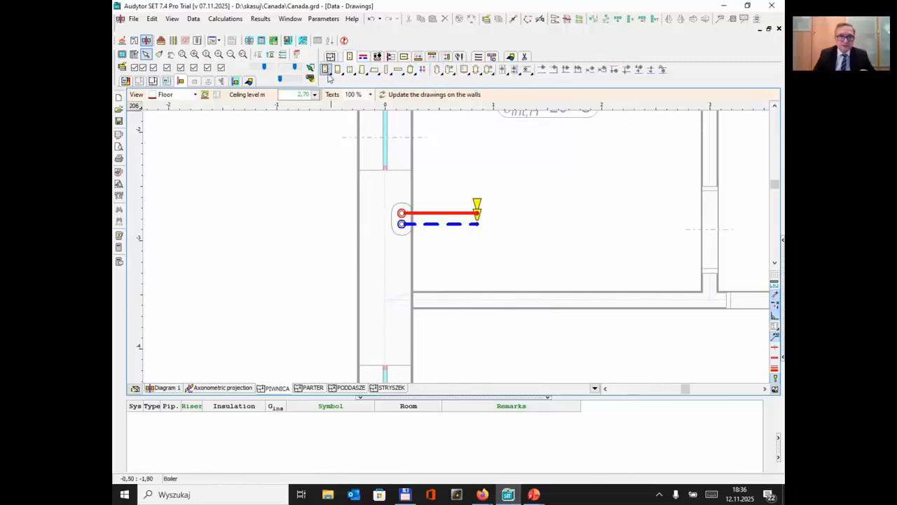
click(424, 70)
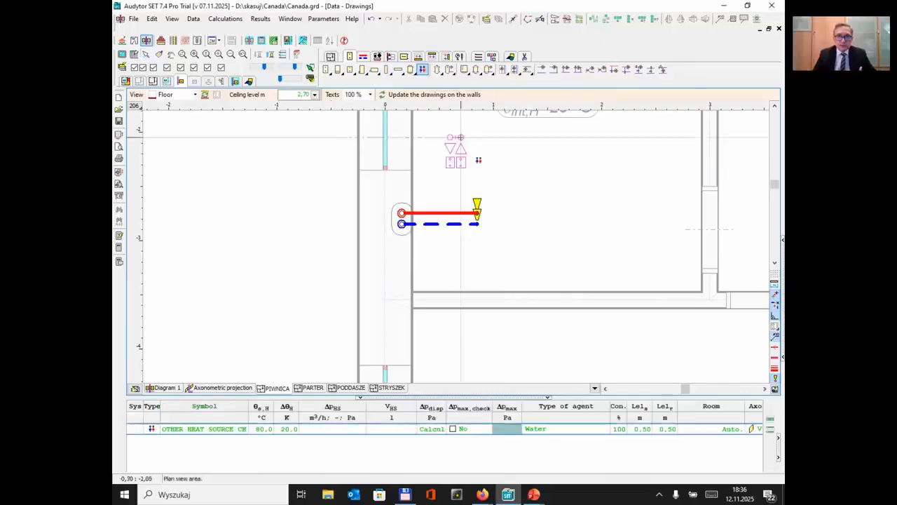
click(516, 230)
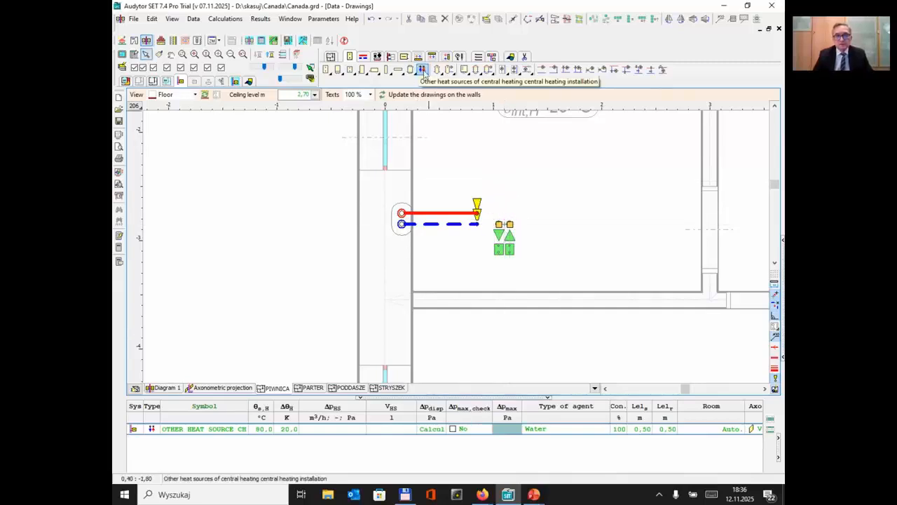
click(423, 70)
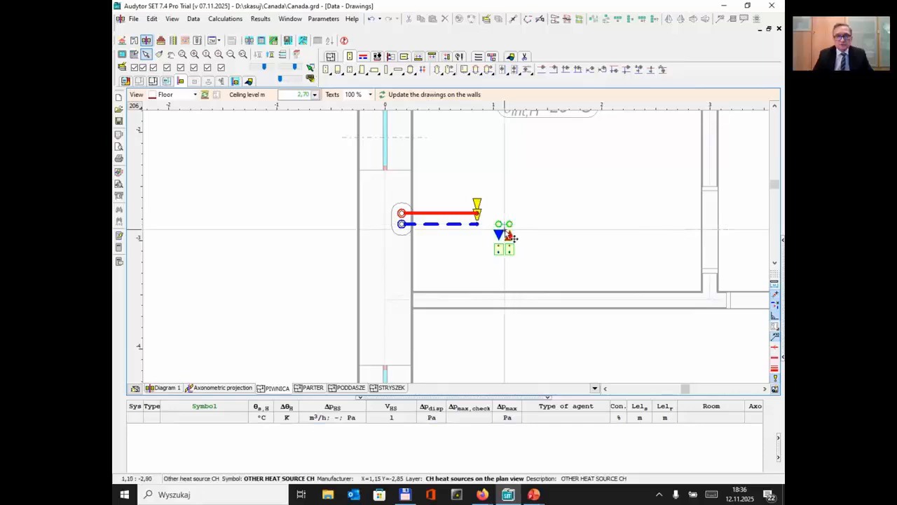
drag(505, 231, 478, 214)
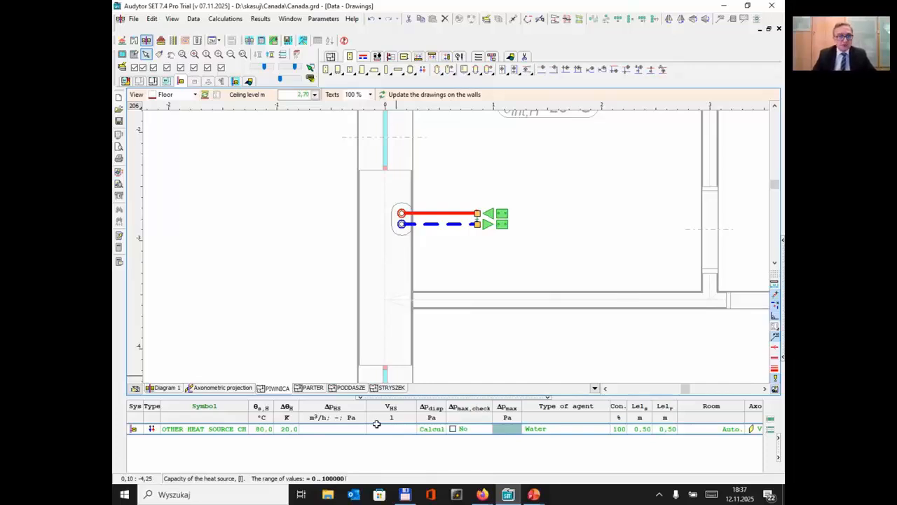
Run the calculations and list the serious errors for the entire project in the diagnostics
click(118, 248)
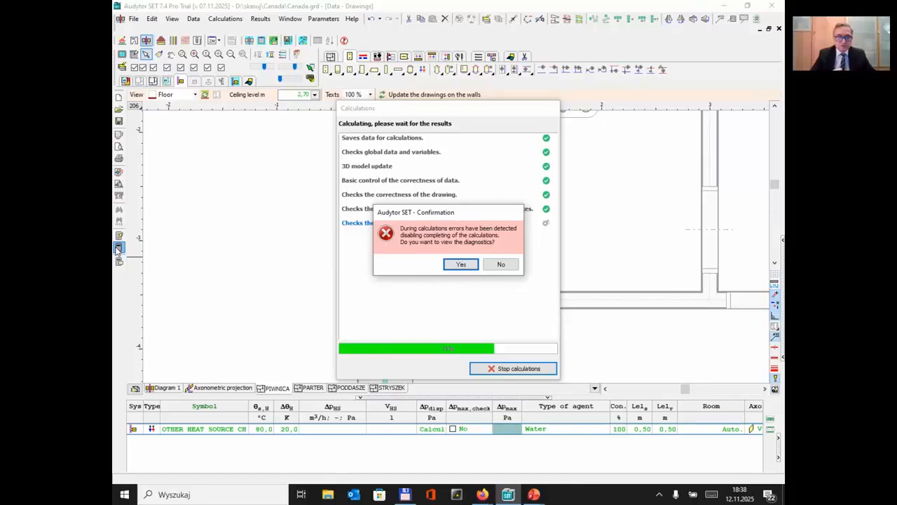
click(461, 265)
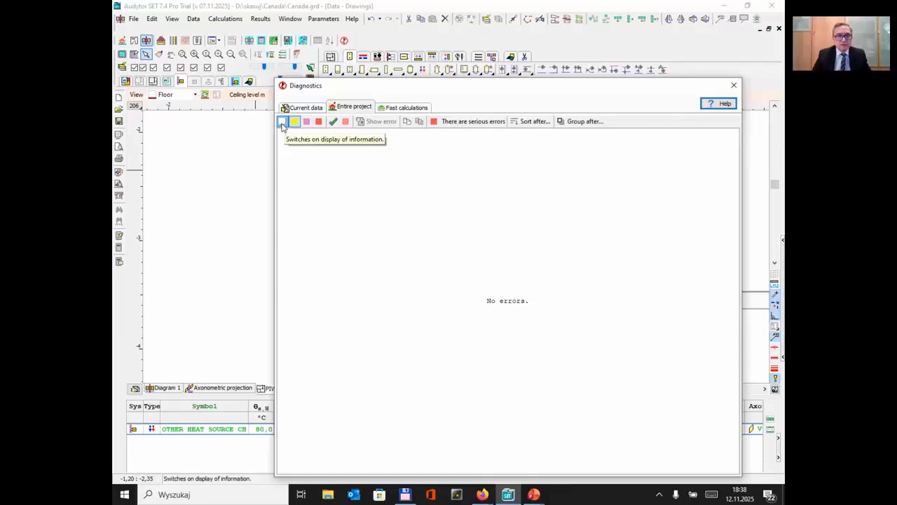
click(319, 123)
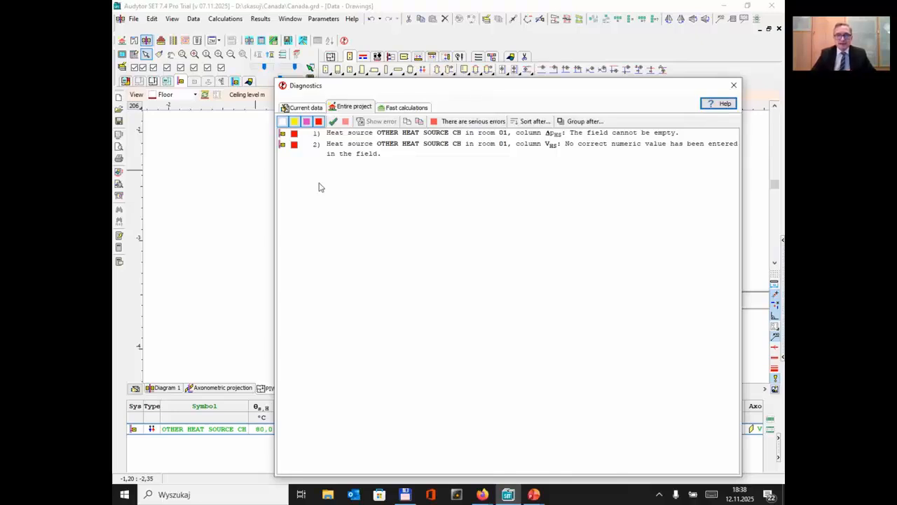
Set the basement heat source's hydraulic resistance to DZT=4 and its water volume to 15 l, and close the diagnostics
click(350, 134)
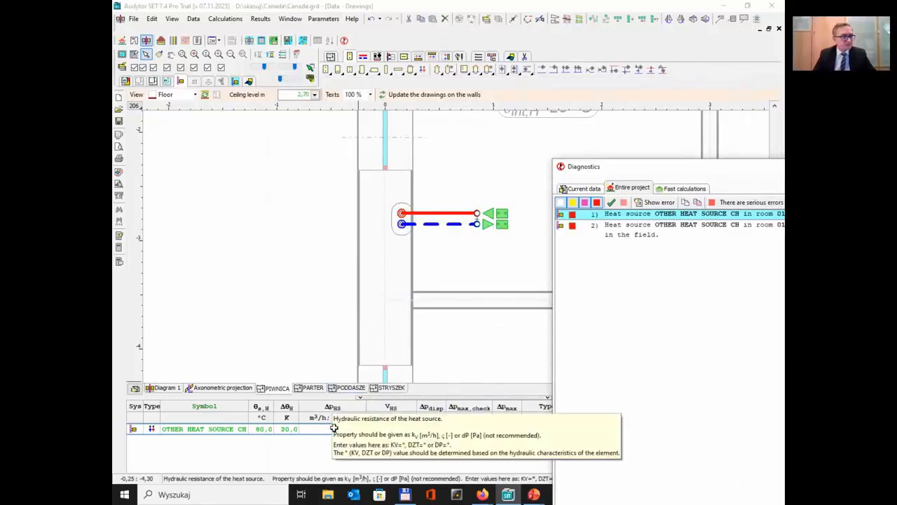
click(319, 428)
click(370, 429)
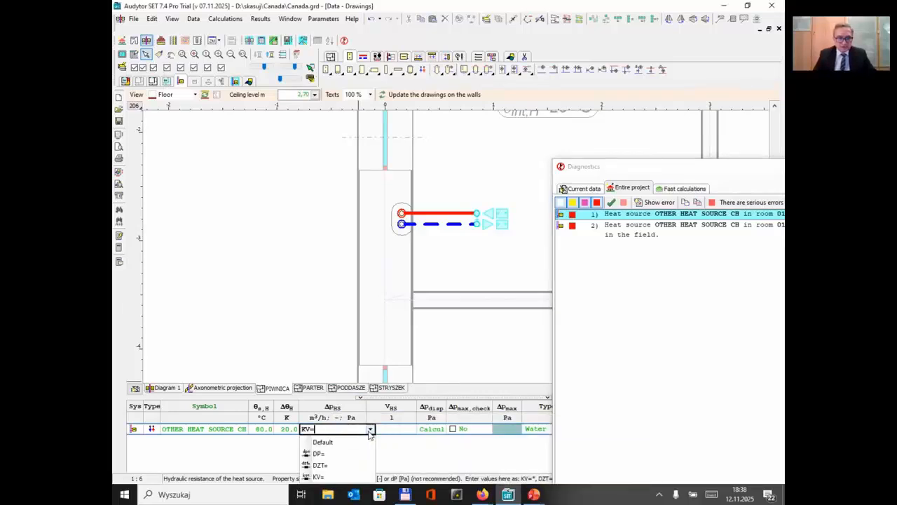
click(328, 465)
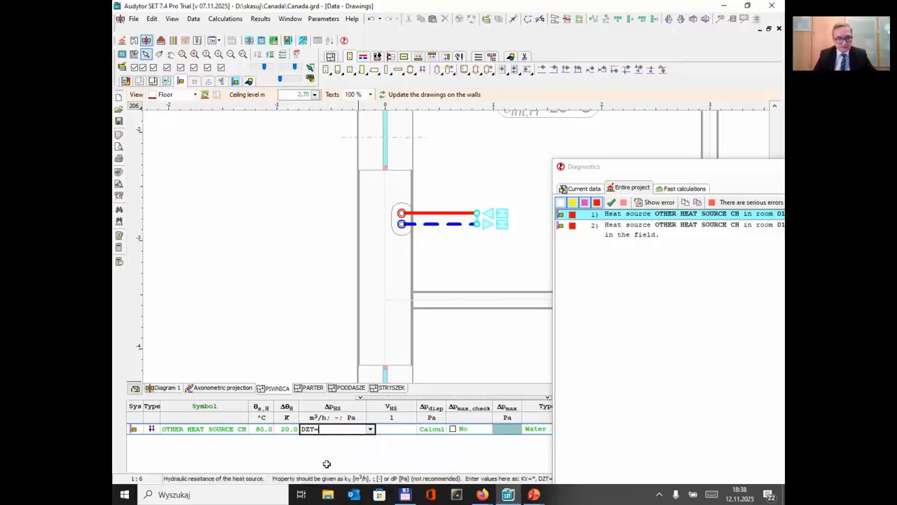
text(4)
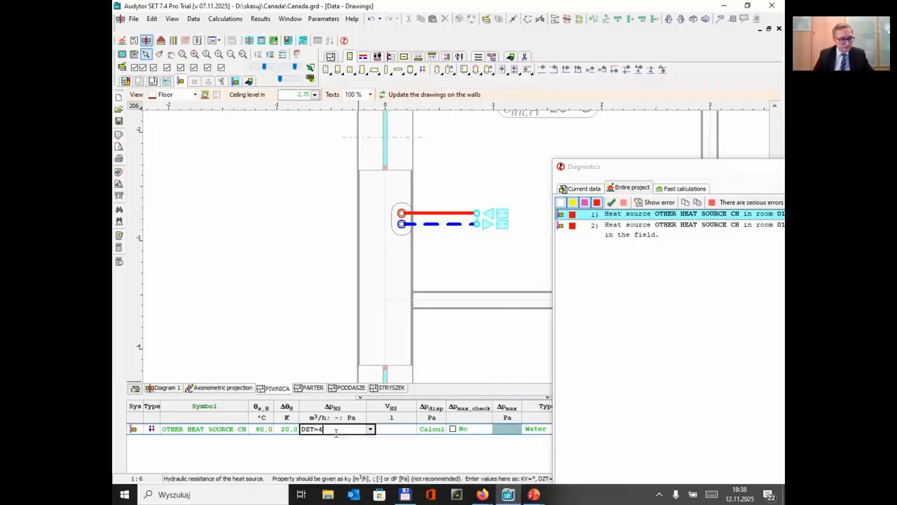
key(Return)
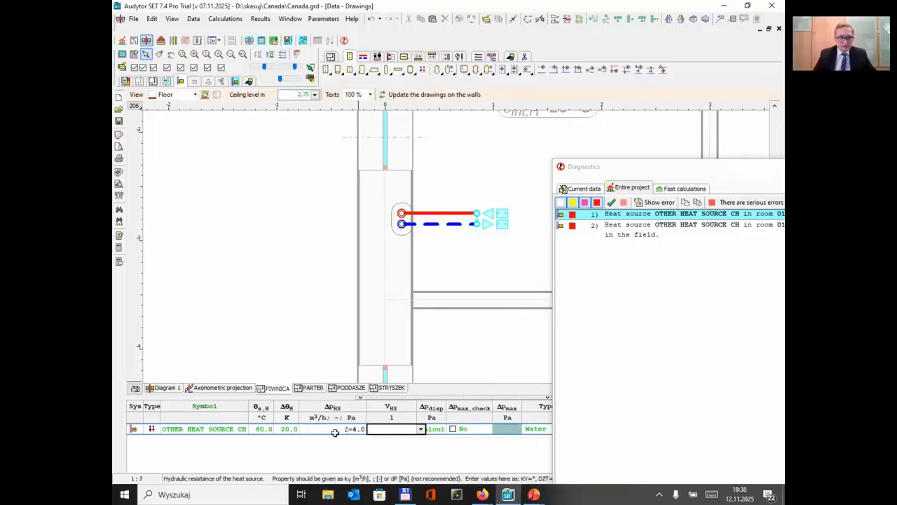
text(1)
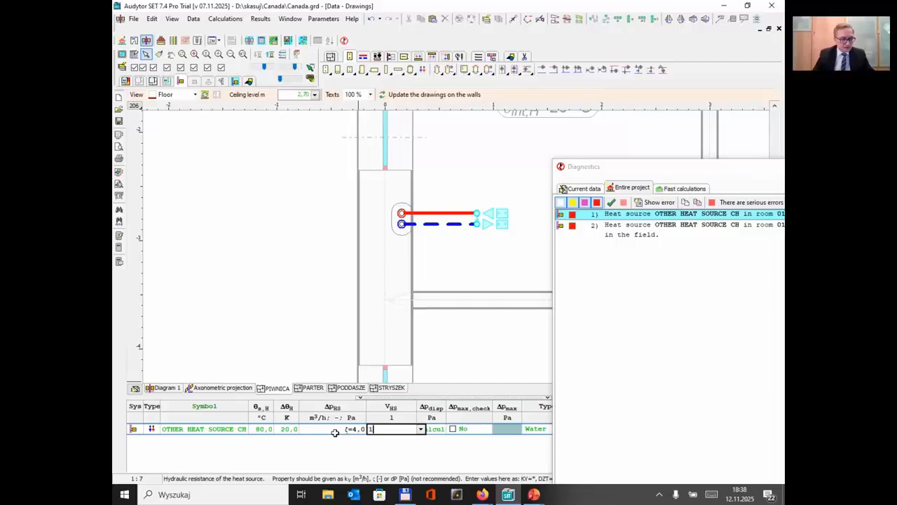
text(5)
key(Return)
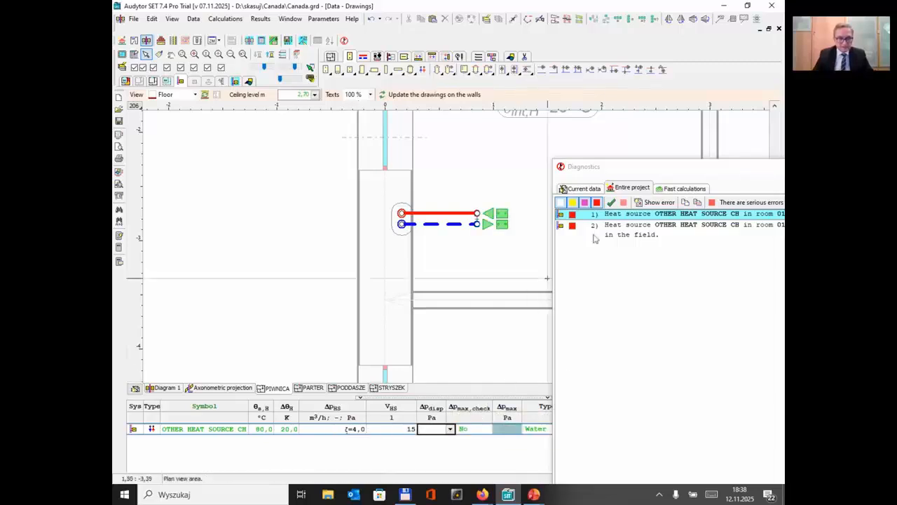
drag(636, 168, 305, 115)
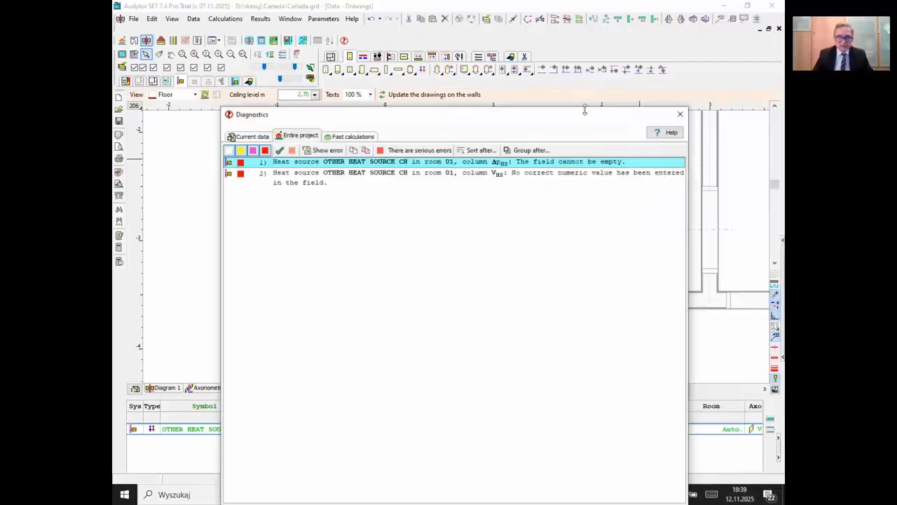
click(680, 114)
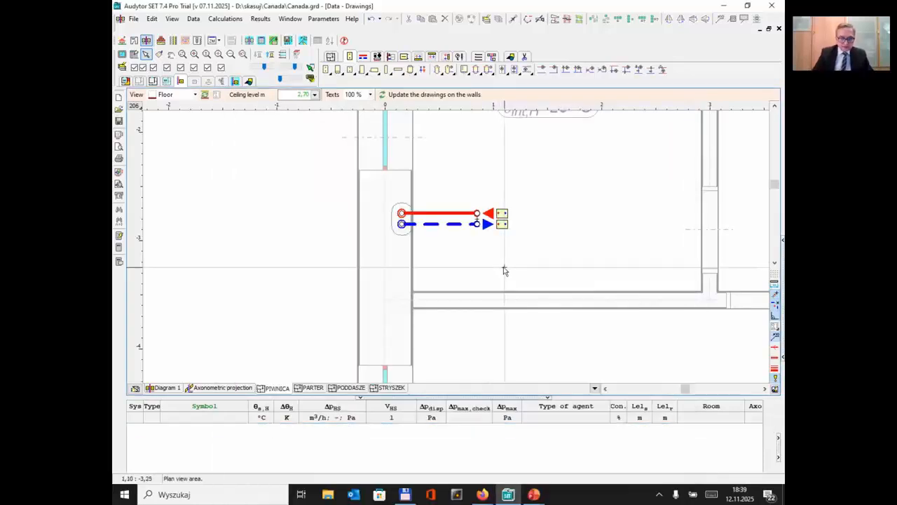
Rerun the calculations and limit the entire project's diagnostics to serious errors, hiding the warnings and lesser errors
key(F9)
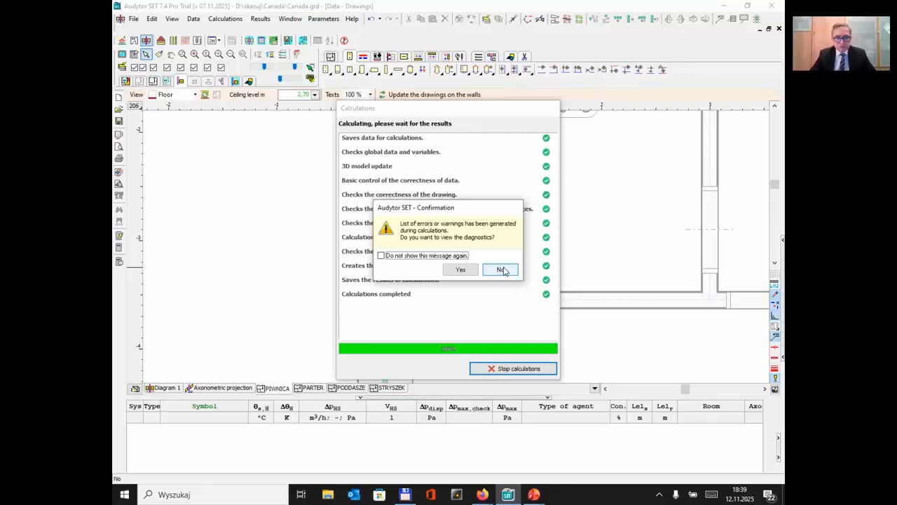
click(452, 273)
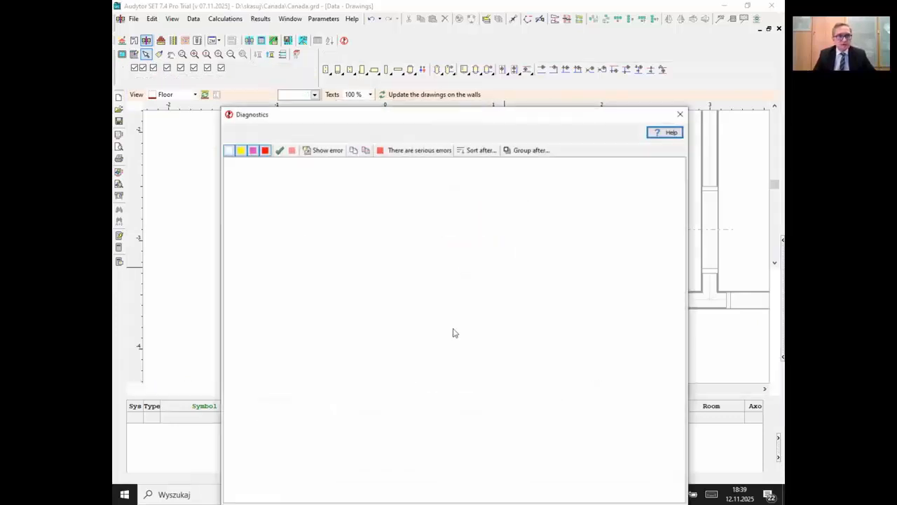
drag(441, 116, 523, 72)
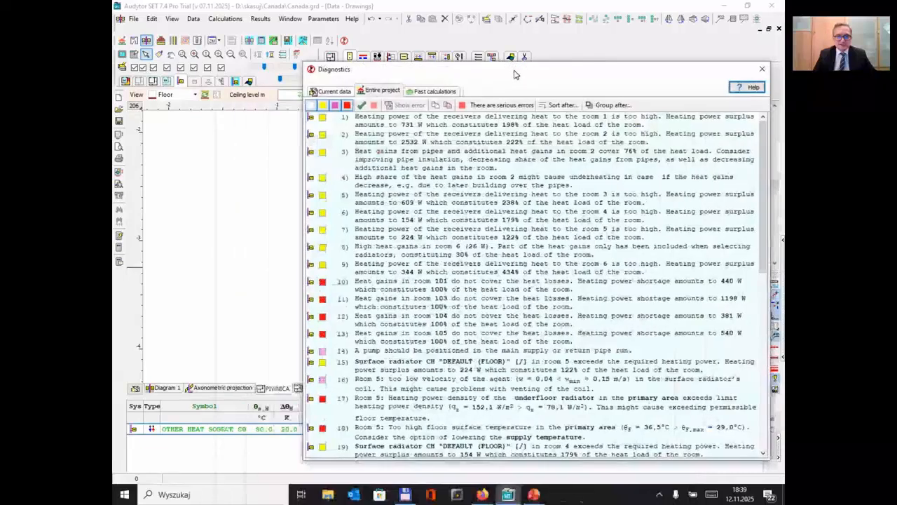
drag(763, 186, 776, 151)
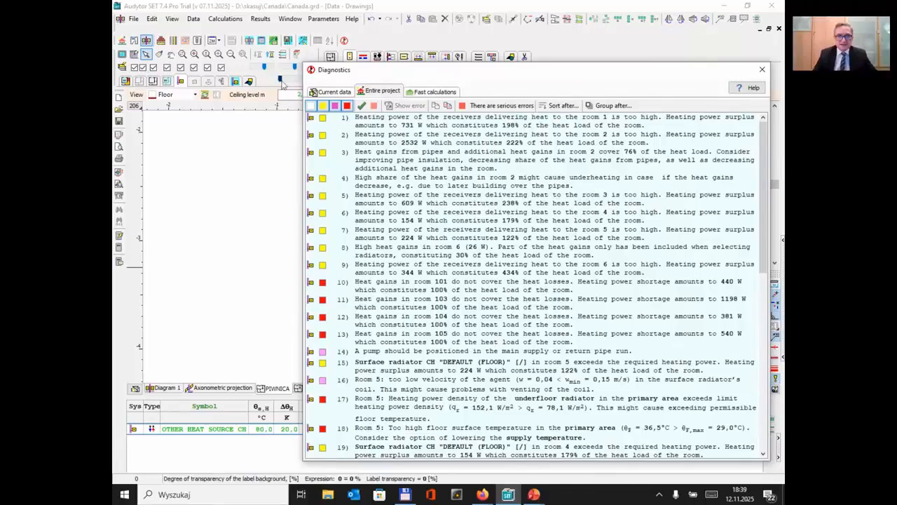
click(322, 107)
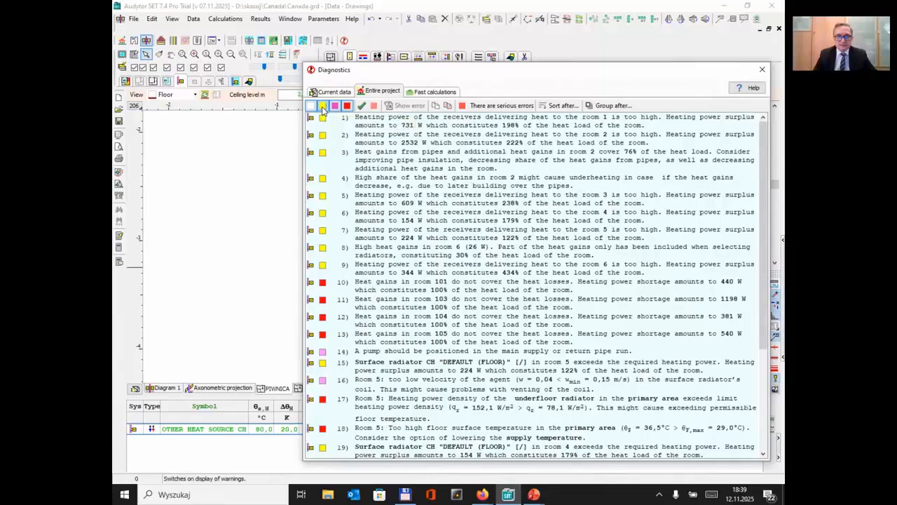
click(334, 106)
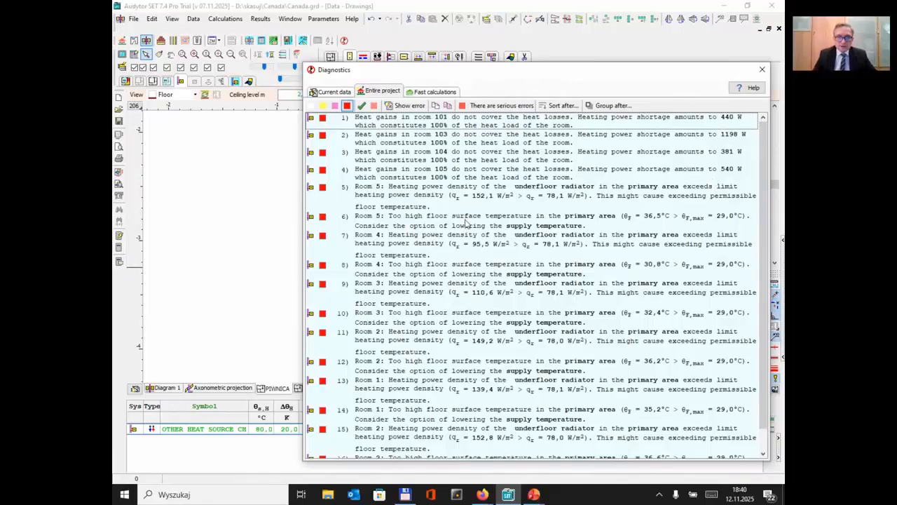
Examine the room 5 errors on underfloor heating power density and floor surface temperature, and close the diagnostics
click(466, 222)
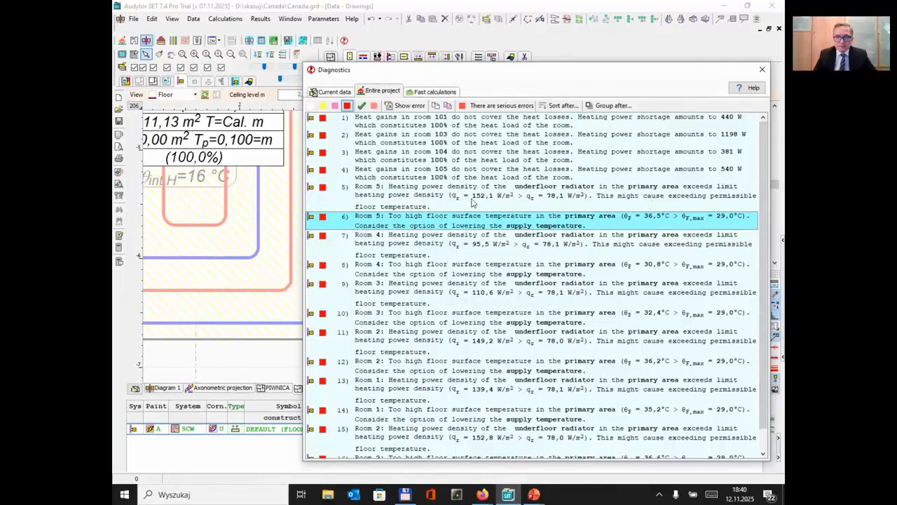
click(541, 204)
click(530, 225)
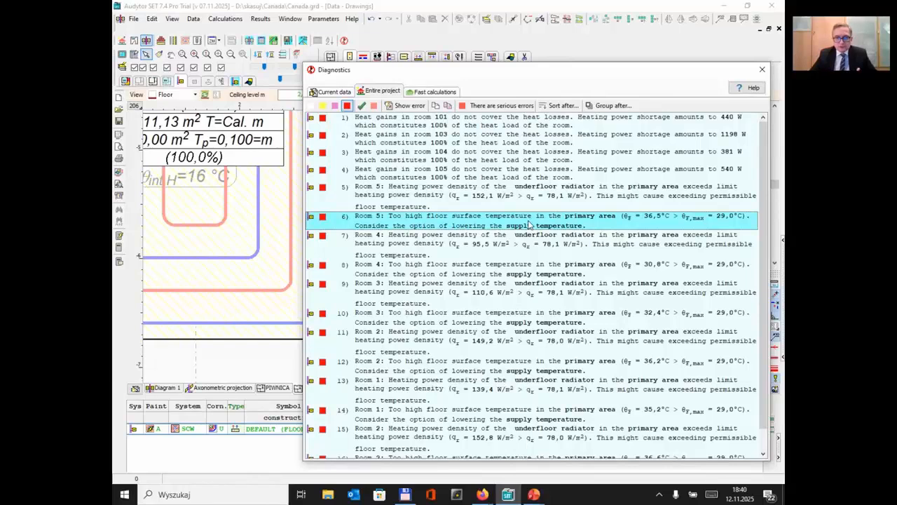
click(763, 70)
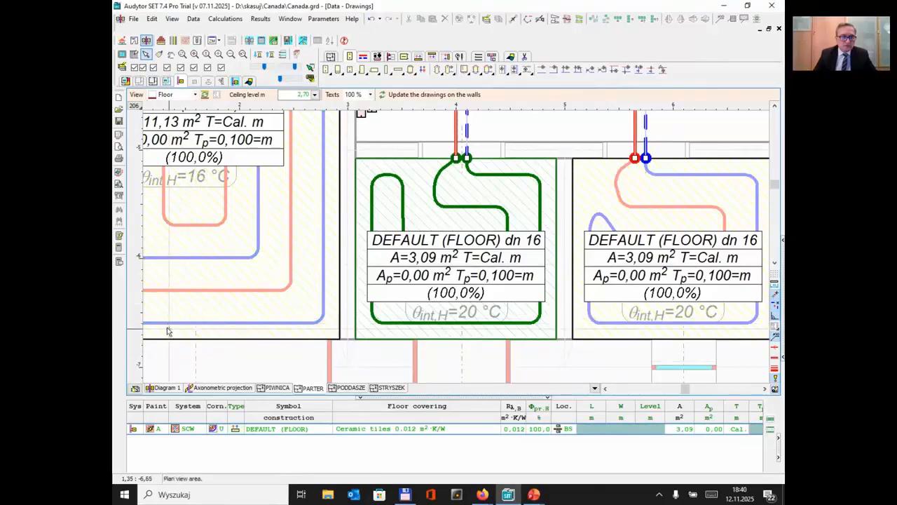
Set the basement heat source's design supply temperature to 45 °C and its temperature drop to 10 K
click(272, 388)
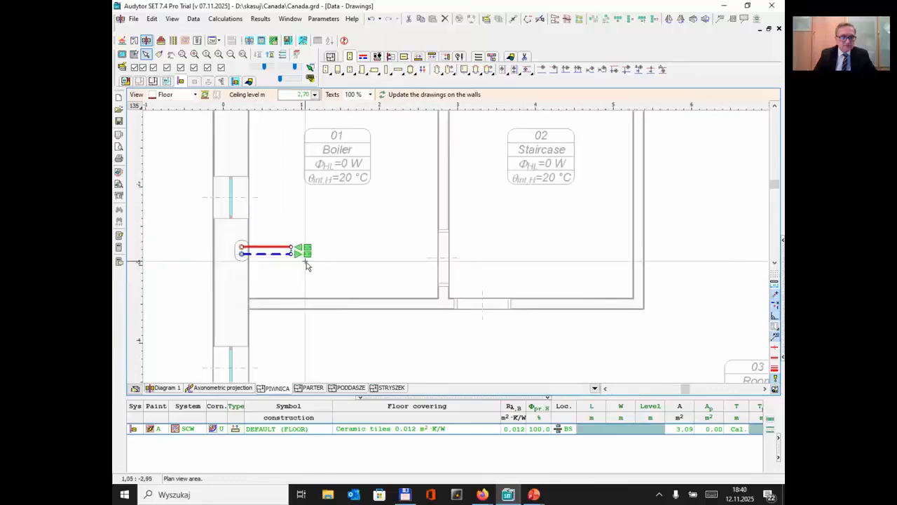
scroll(306, 262, up, 2)
click(297, 250)
click(264, 430)
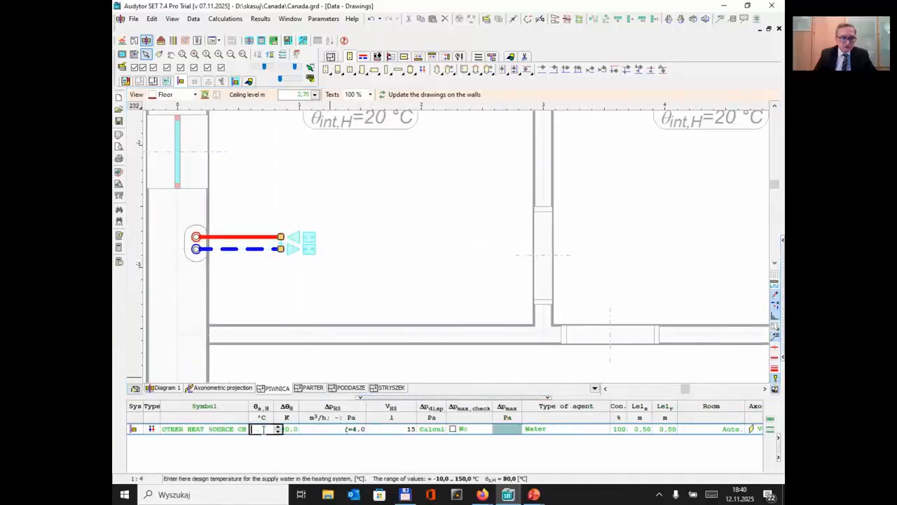
text(45)
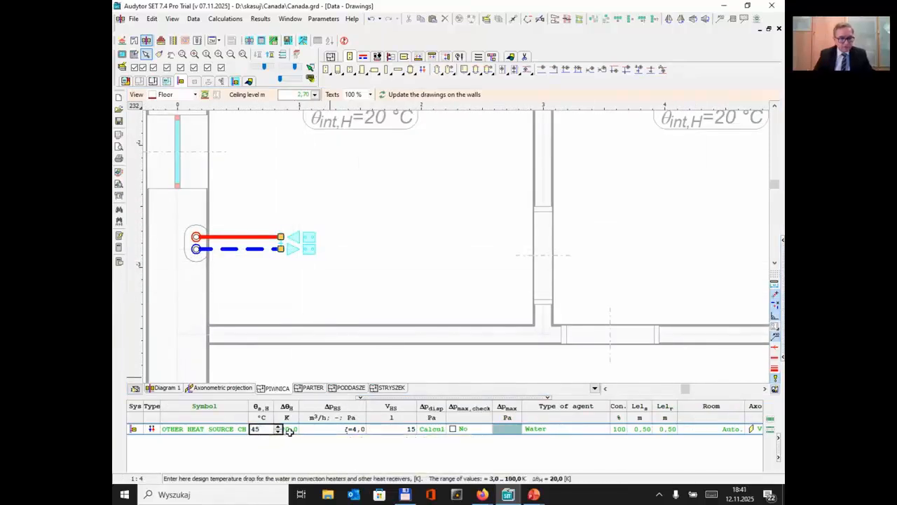
click(288, 429)
text(10)
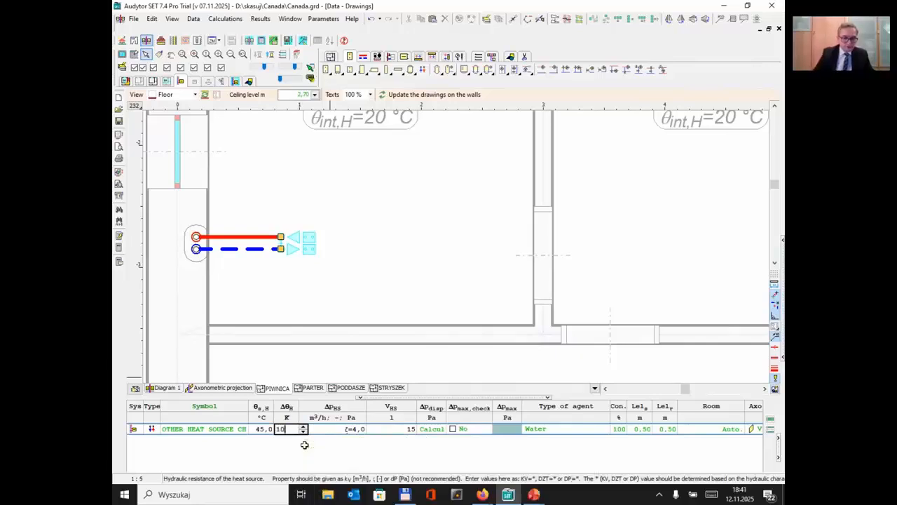
key(Tab)
Recalculate the project with the changed heat source temperatures and review the serious errors in the diagnostics
key(Return)
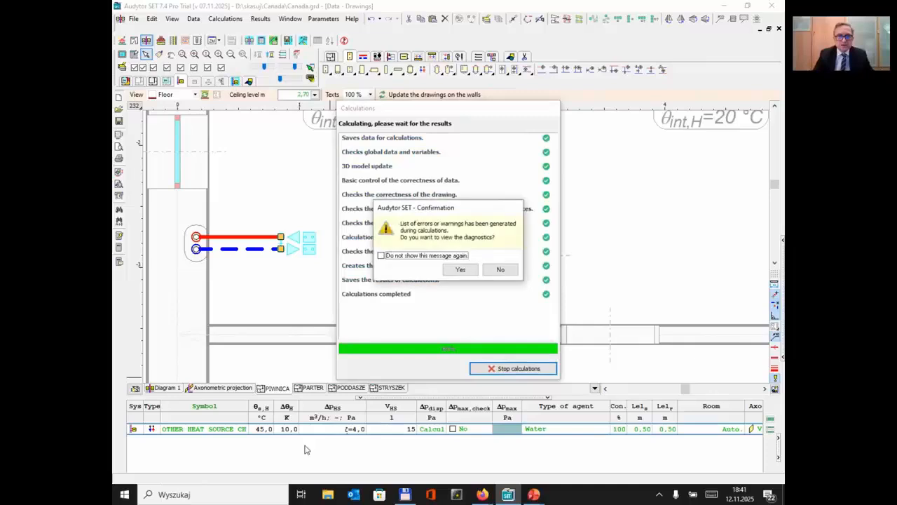
click(461, 271)
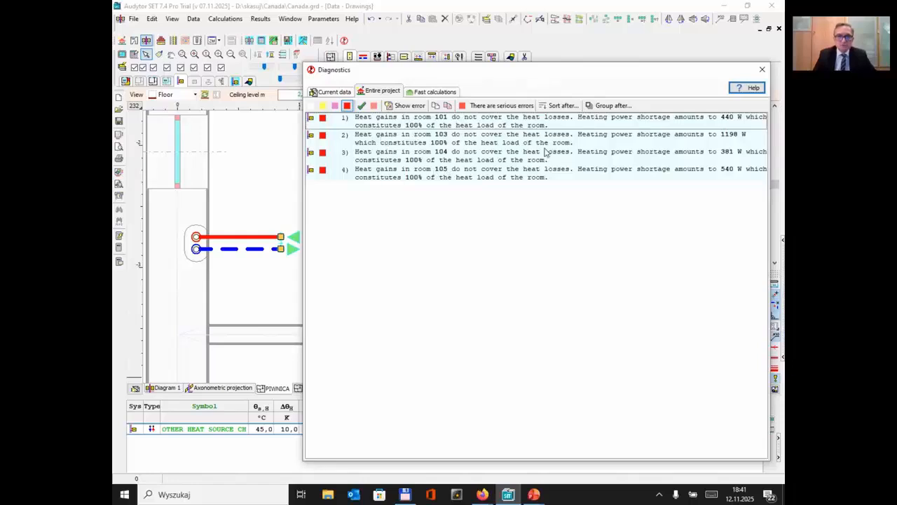
click(763, 74)
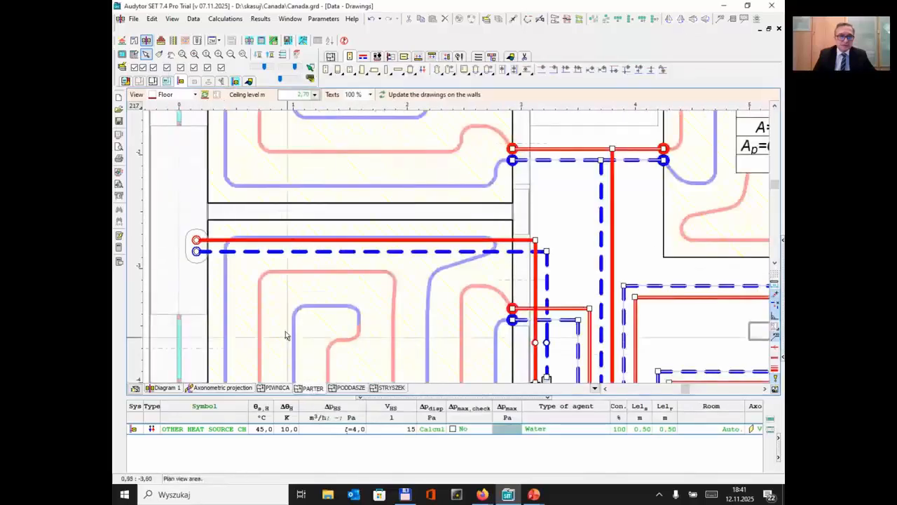
Copy the supply and return riser from the ground floor PARTER to the next storey
click(197, 258)
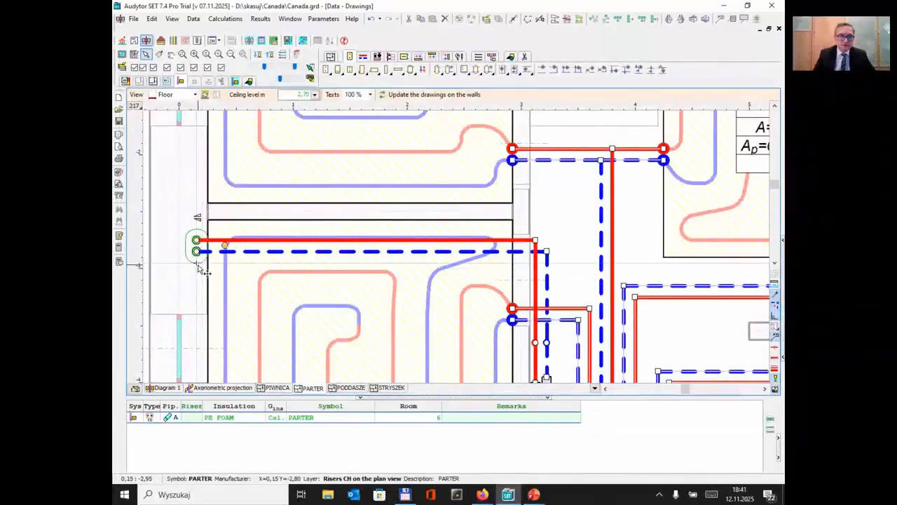
right_click(198, 265)
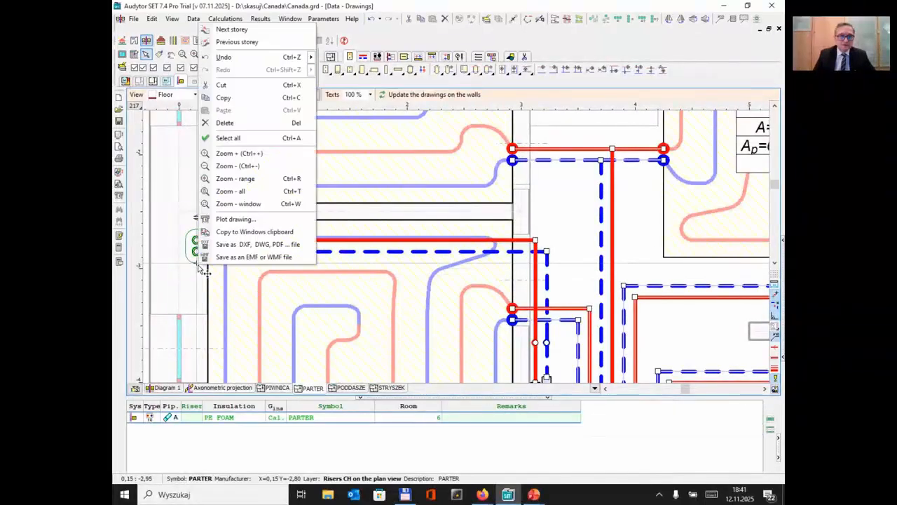
click(241, 29)
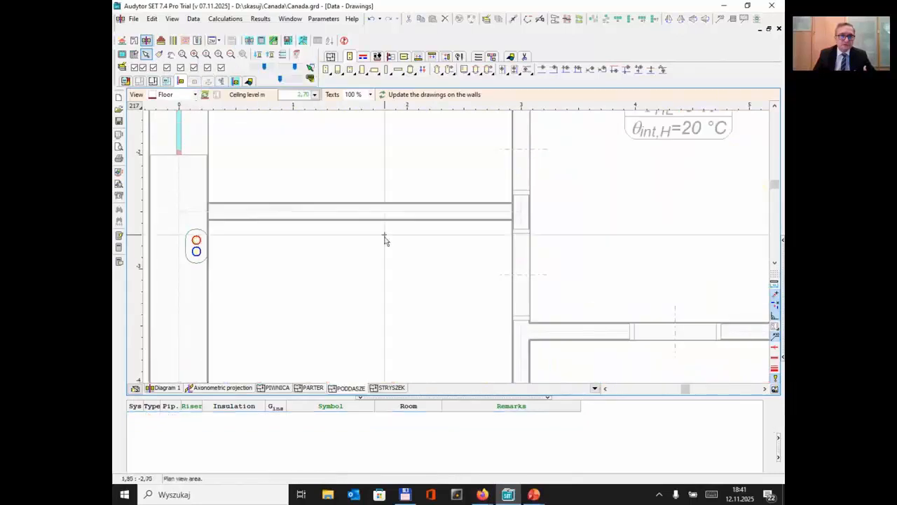
Using the PODDASZE room zones, automatically create DEFAULT (FLOOR) underfloor radiators with clockwise-spiral coils and rounded corners in rooms 101, 103, 104 and 105
scroll(384, 240, down, 2)
scroll(424, 248, down, 1)
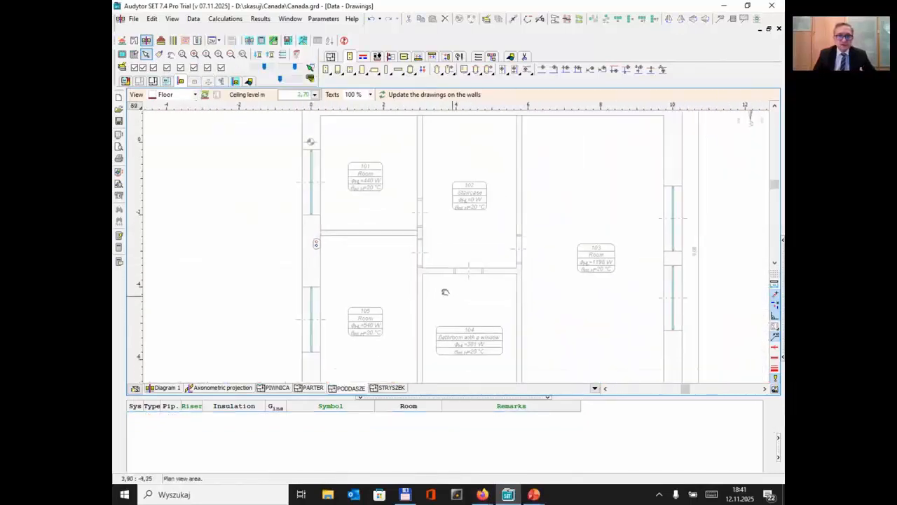
middle_drag(444, 291, 411, 281)
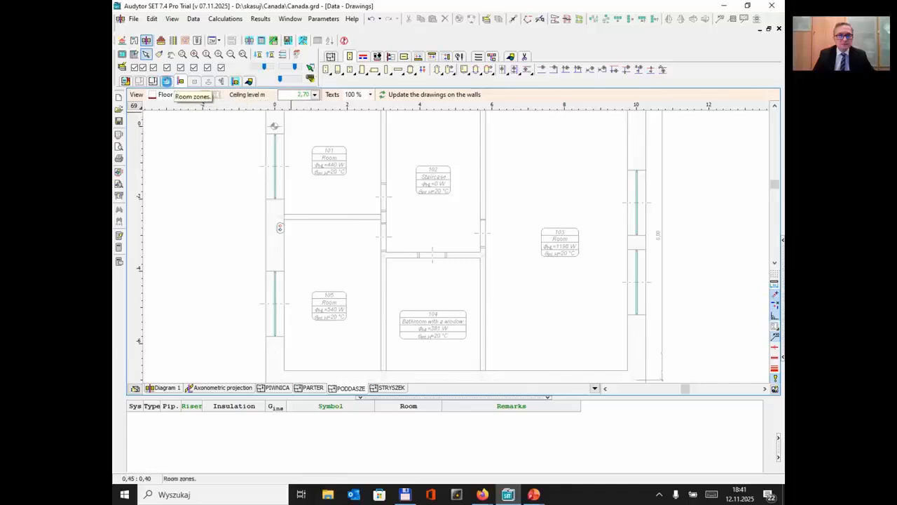
click(167, 81)
scroll(410, 240, up, 3)
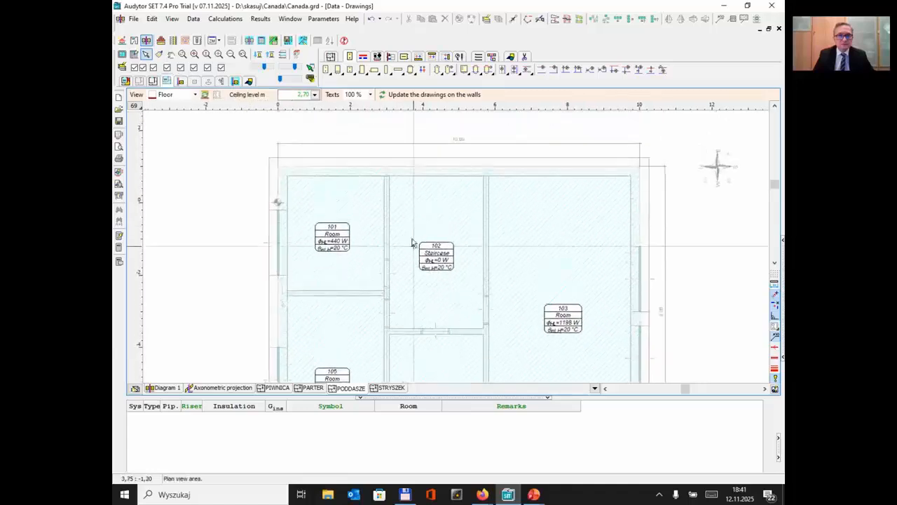
click(432, 170)
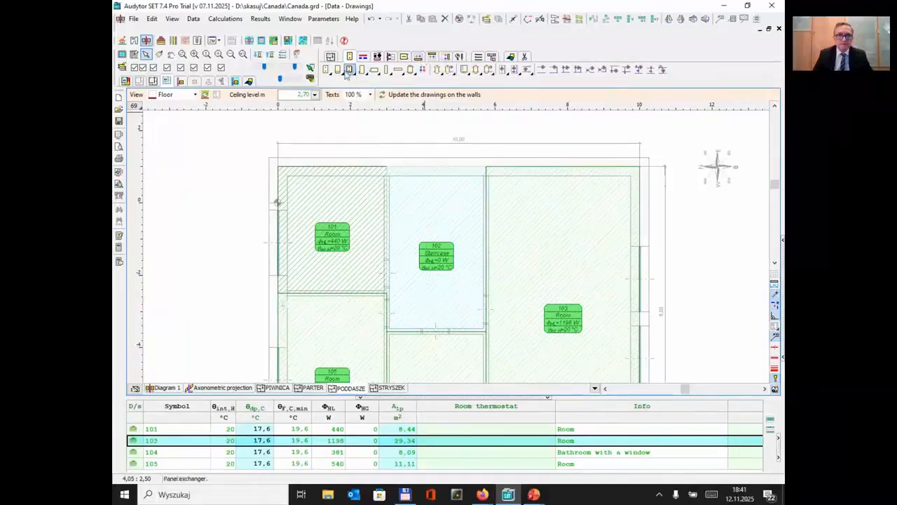
click(417, 71)
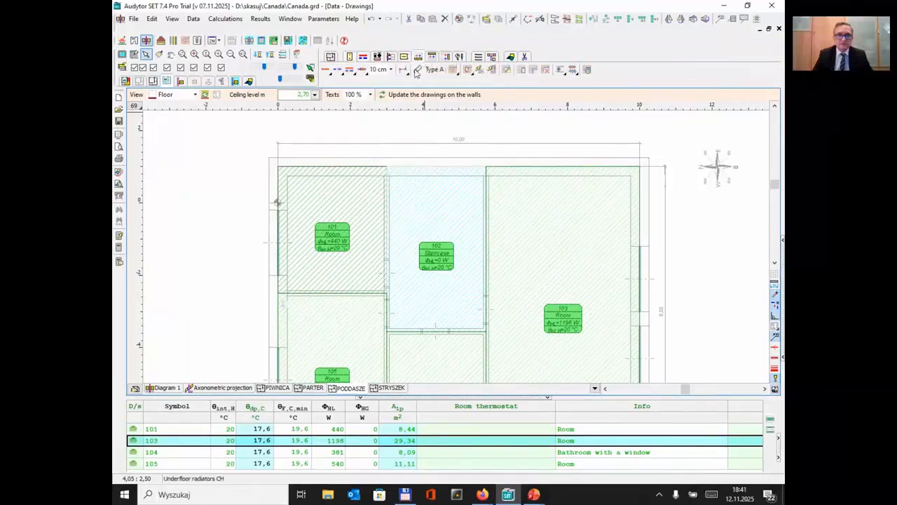
click(479, 70)
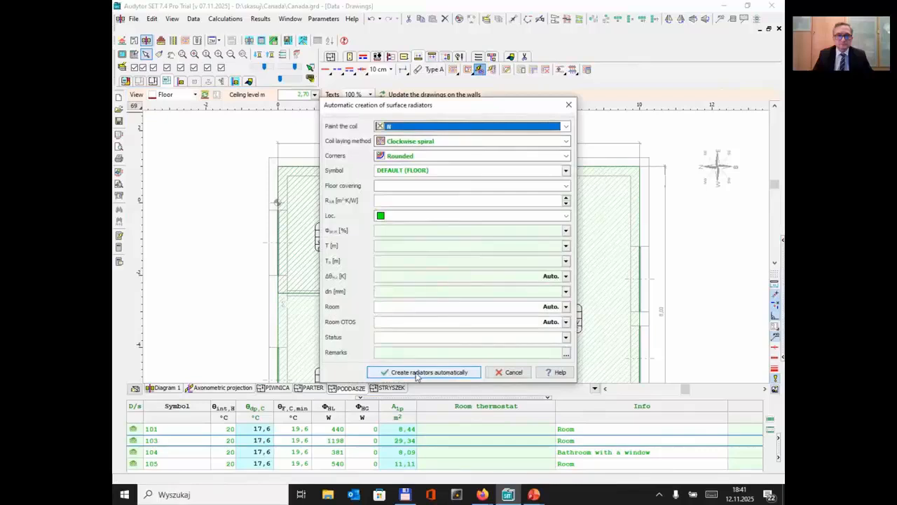
click(417, 369)
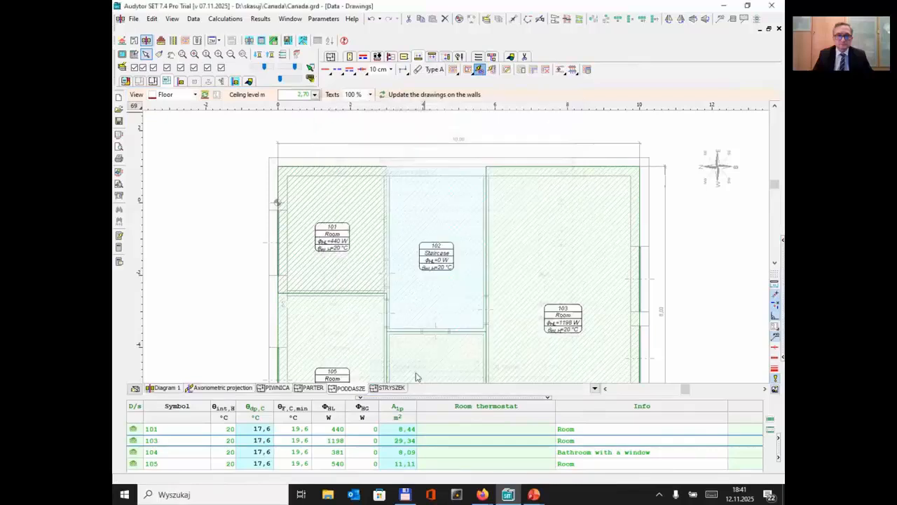
Place a KAN MAN UFST MAX manifold pair in staircase 102, against the wall shared with room 101
click(390, 57)
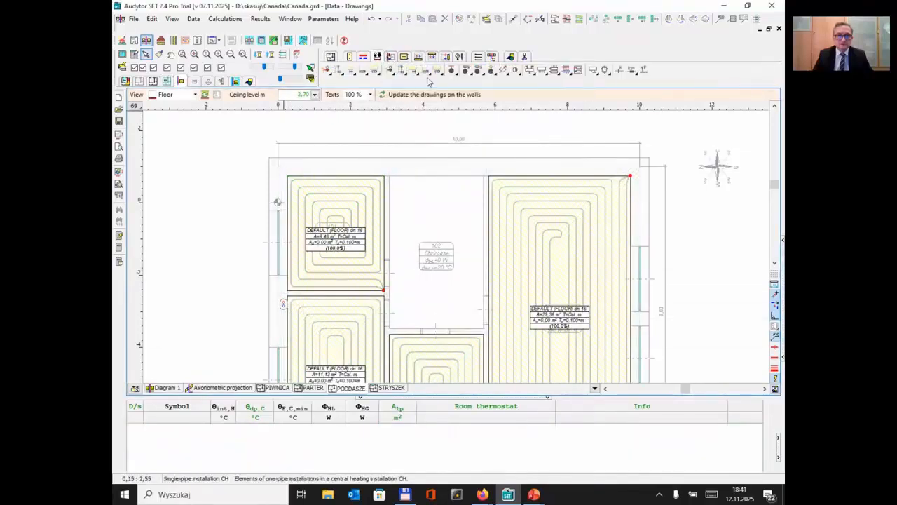
click(567, 70)
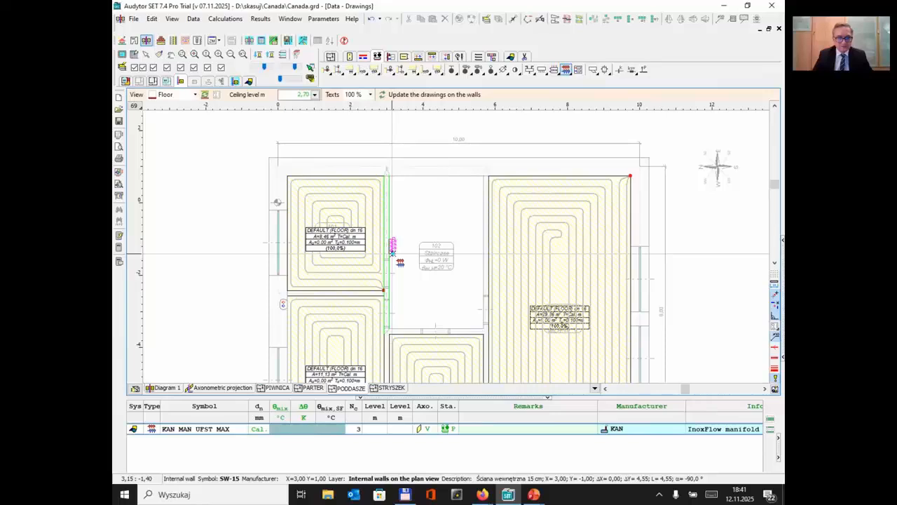
click(393, 248)
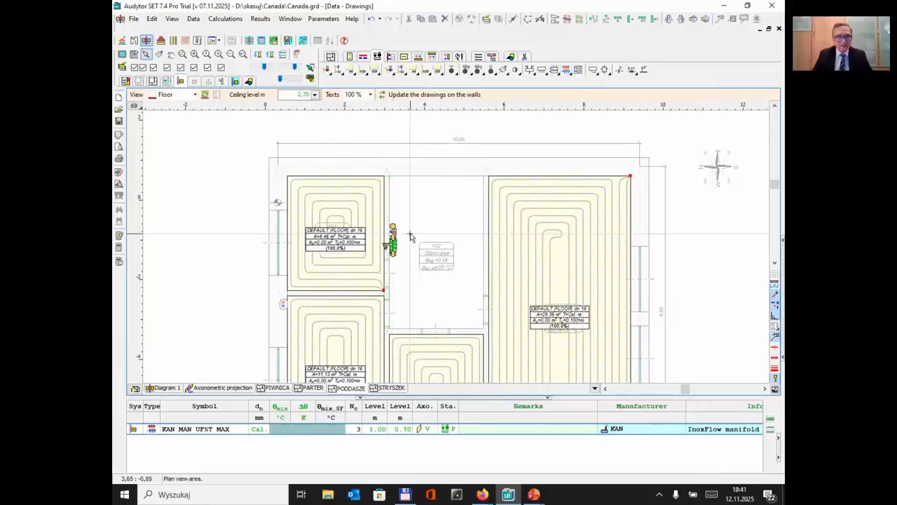
Draw a supply and return pipe pair at 10 cm spacing from the manifold's lowest connections to the wall of room 101
scroll(410, 237, up, 3)
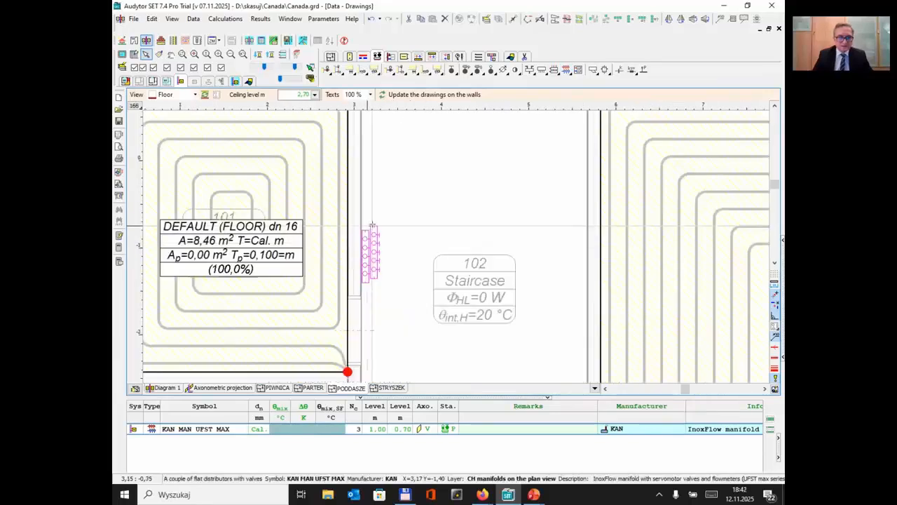
click(362, 56)
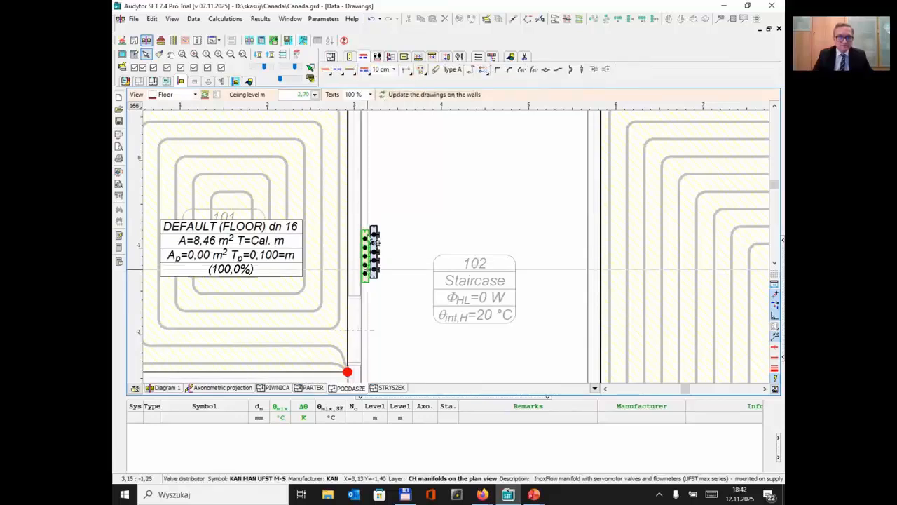
click(364, 70)
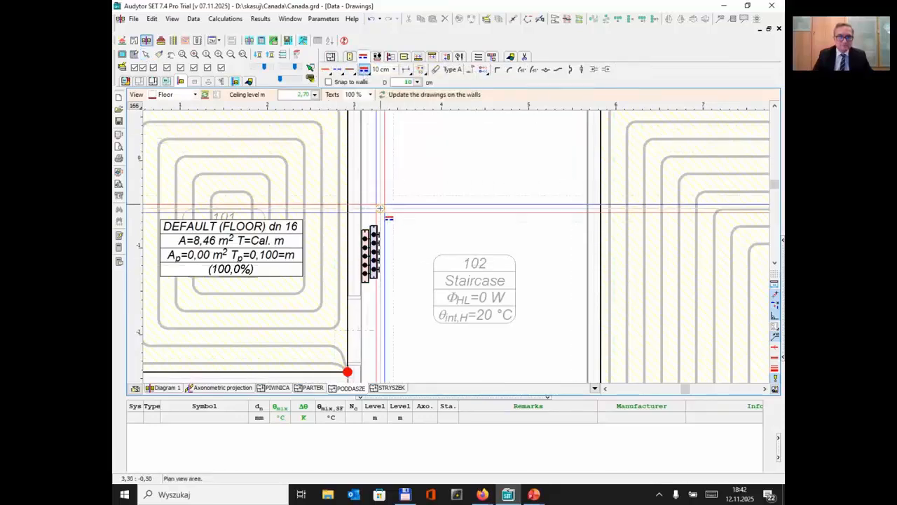
click(393, 272)
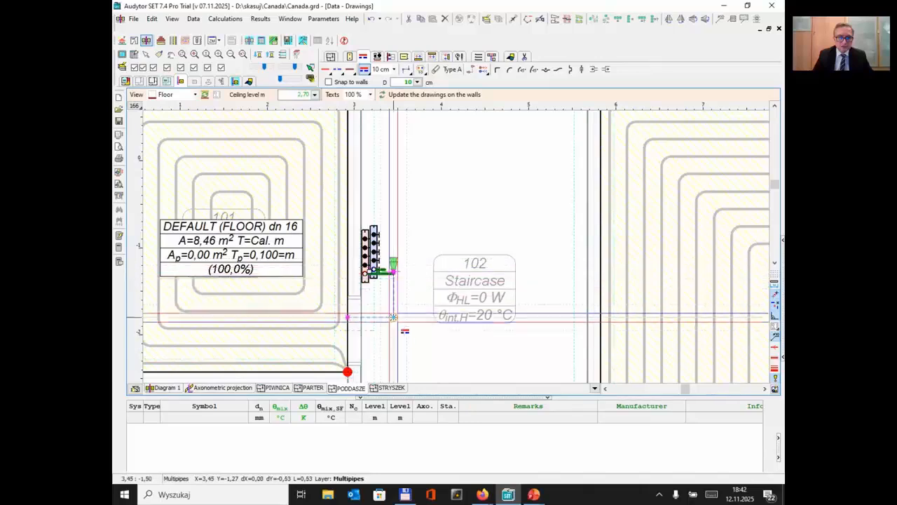
click(393, 316)
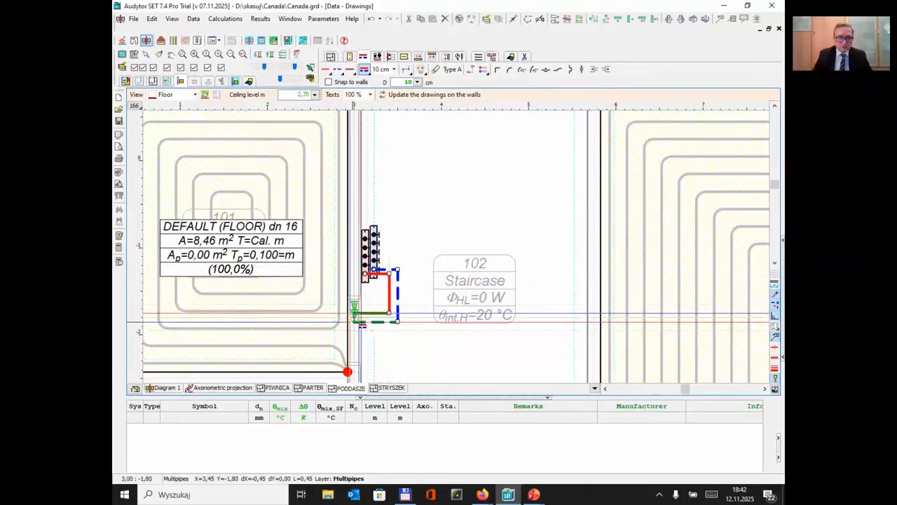
click(354, 317)
scroll(405, 282, down, 2)
middle_drag(441, 300, 403, 214)
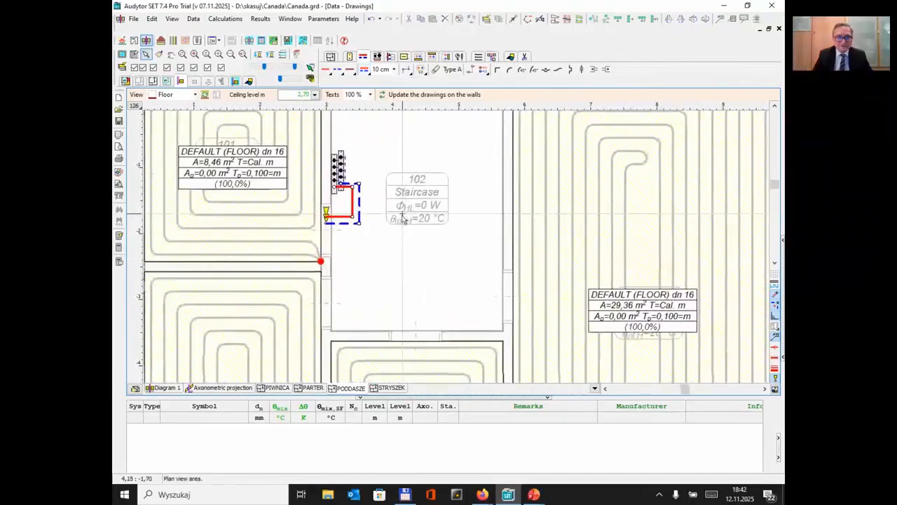
click(364, 69)
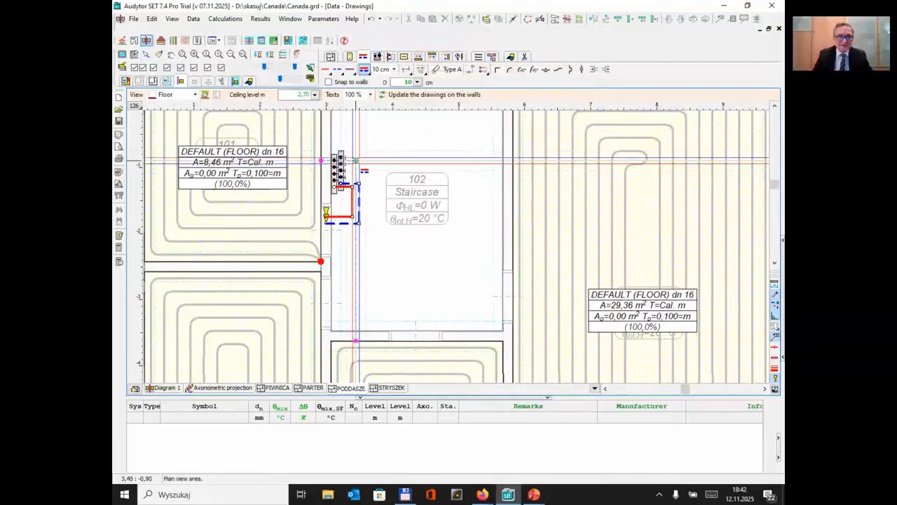
click(343, 178)
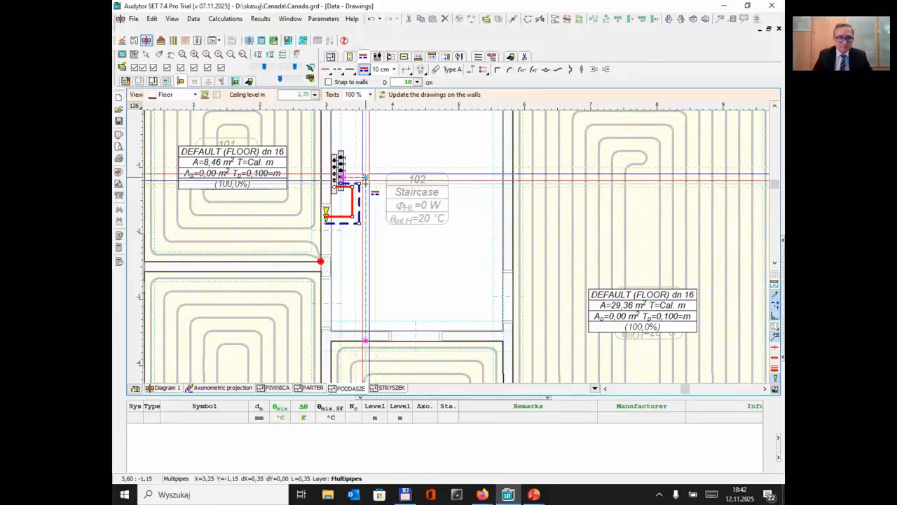
click(369, 174)
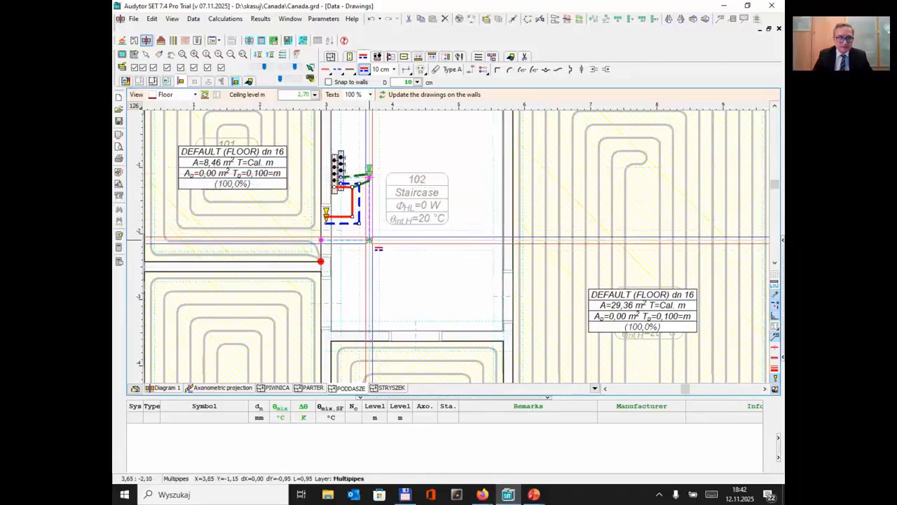
Draw a supply and return pipe pair at 10 cm spacing from the manifold's next free outlets to the floor radiator in room 105
scroll(372, 206, up, 4)
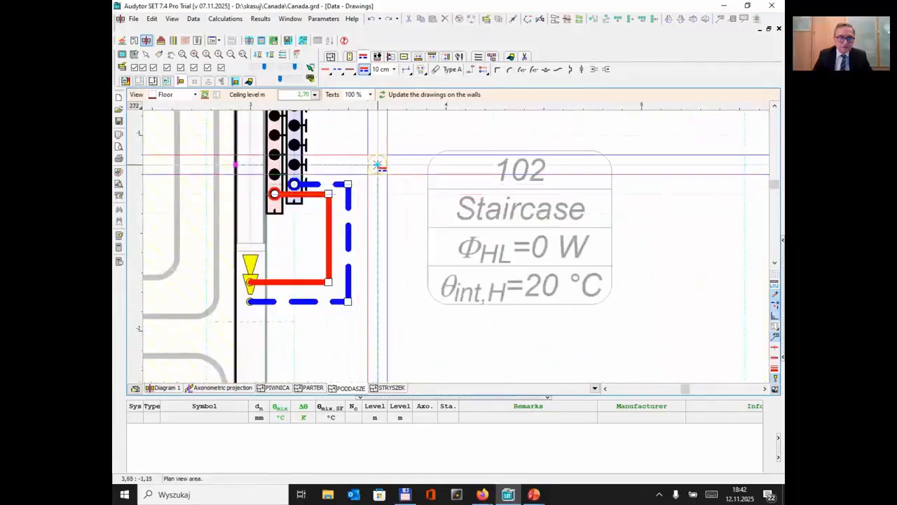
click(365, 71)
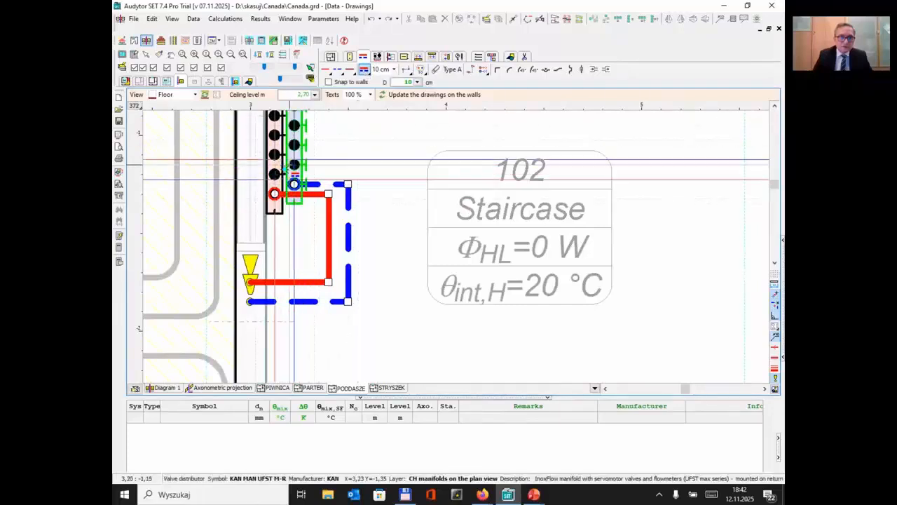
click(289, 164)
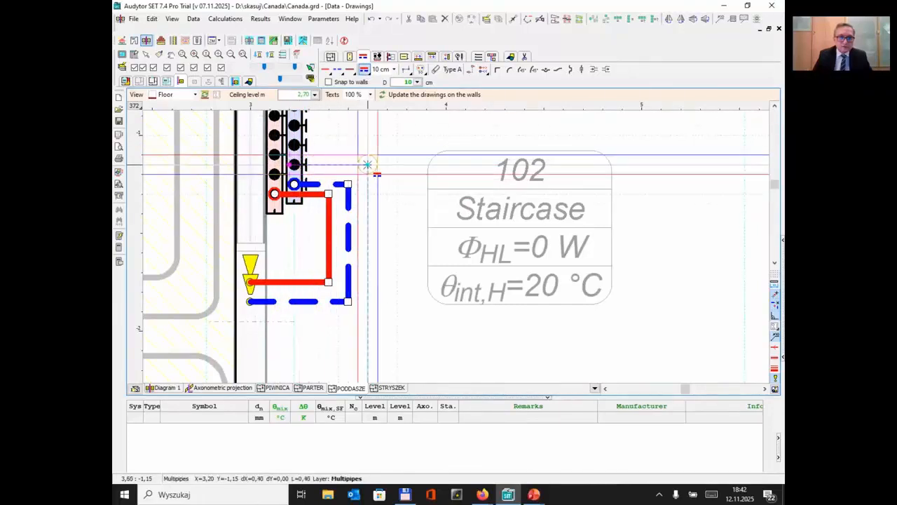
click(367, 165)
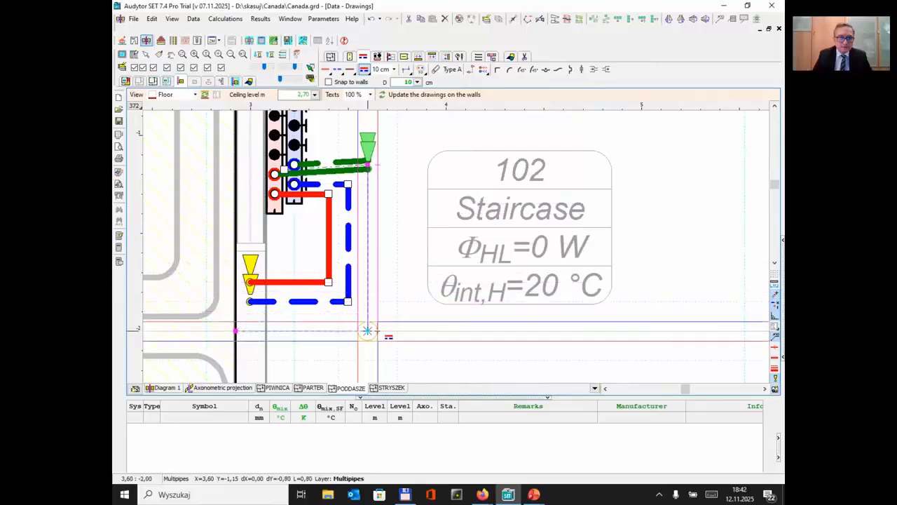
scroll(367, 341, down, 1)
scroll(367, 341, down, 3)
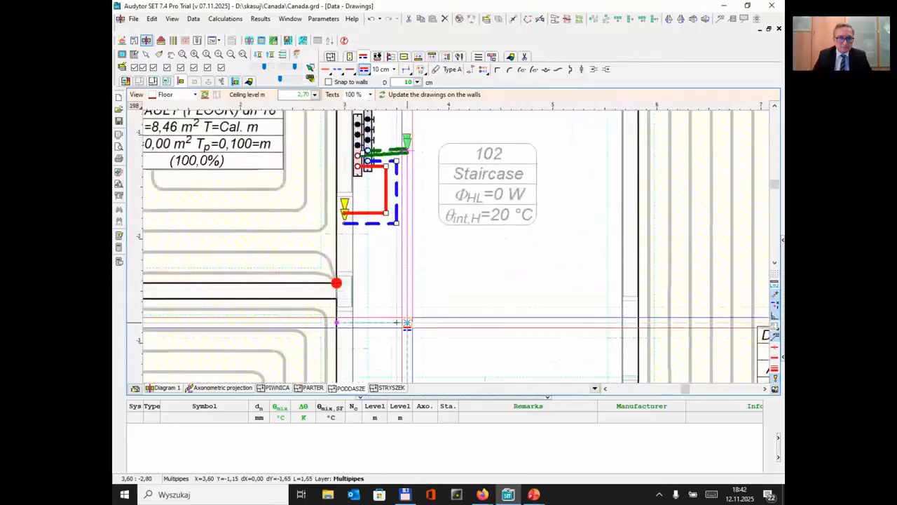
click(337, 327)
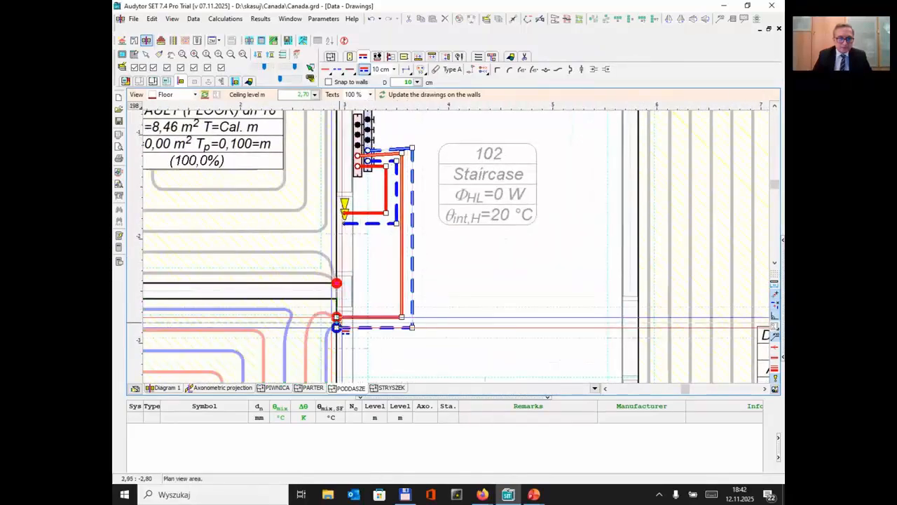
Draw a supply and return pipe pair at 10 cm spacing from the manifold through the staircase to the floor radiator in bathroom 104
scroll(364, 301, down, 1)
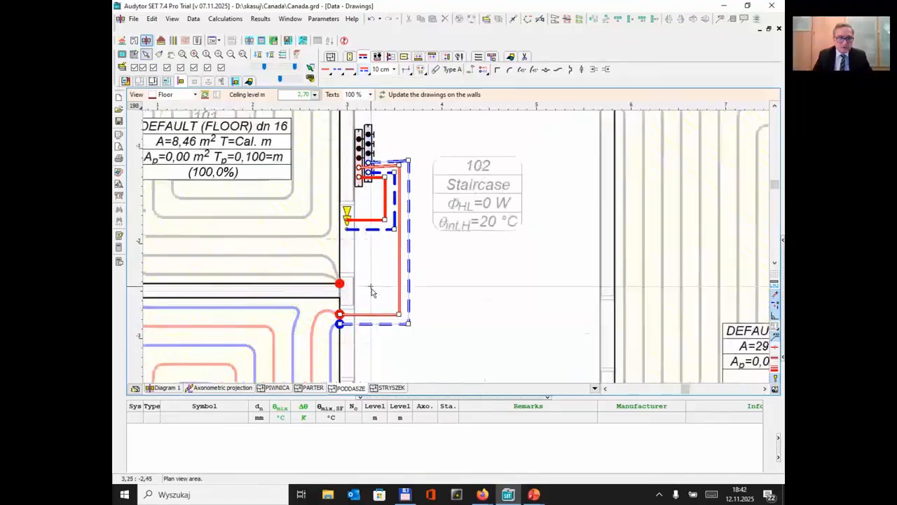
click(369, 73)
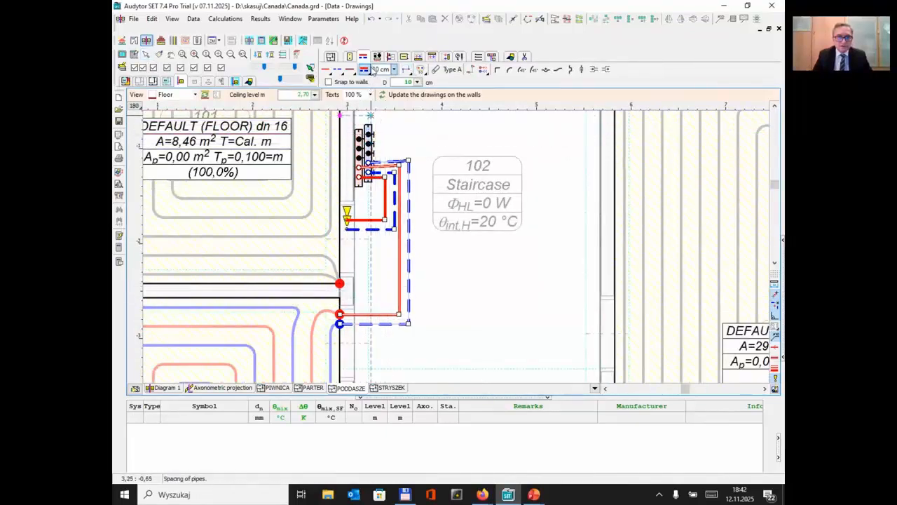
click(366, 155)
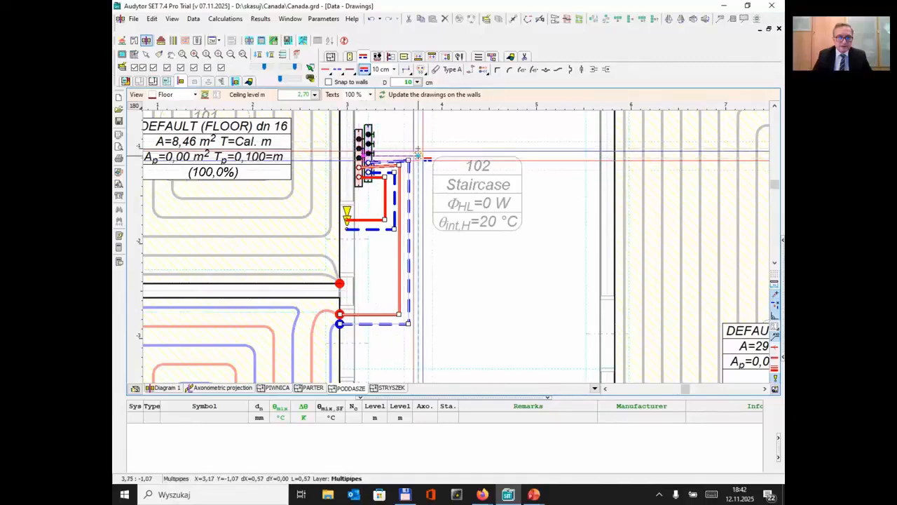
click(422, 155)
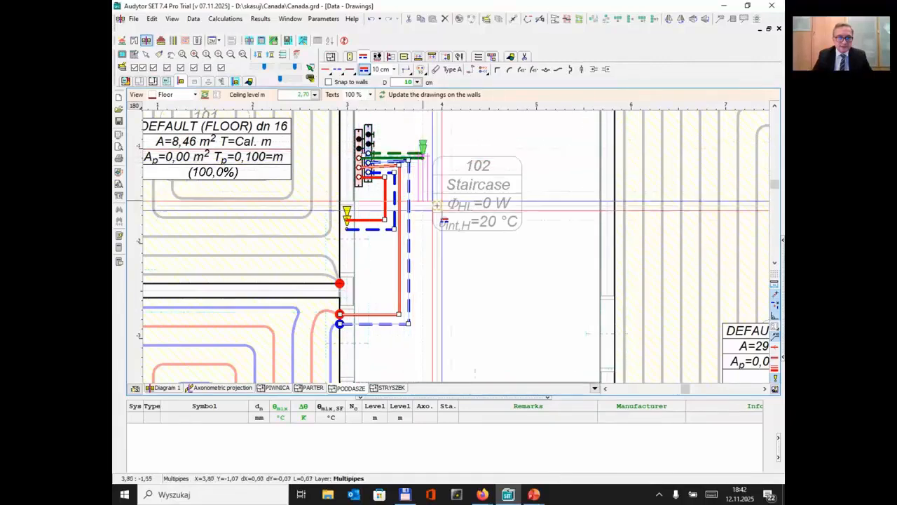
middle_drag(463, 199, 469, 196)
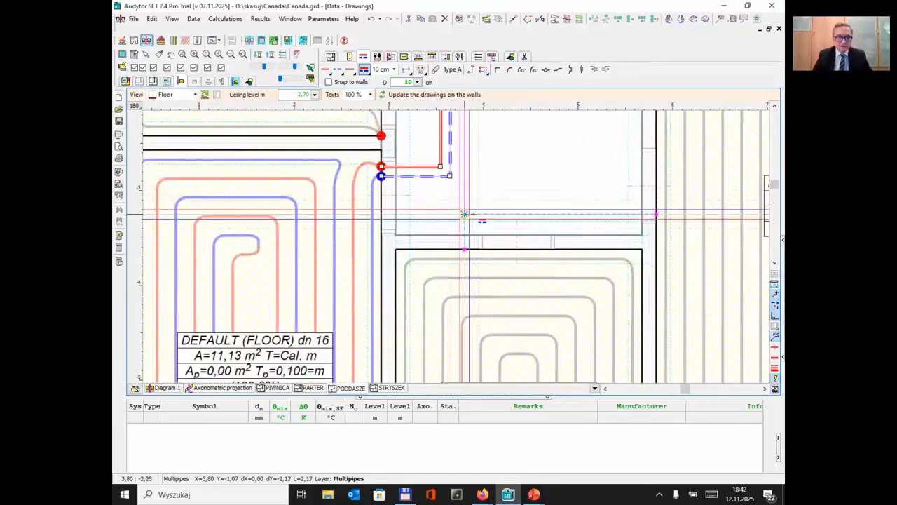
click(464, 214)
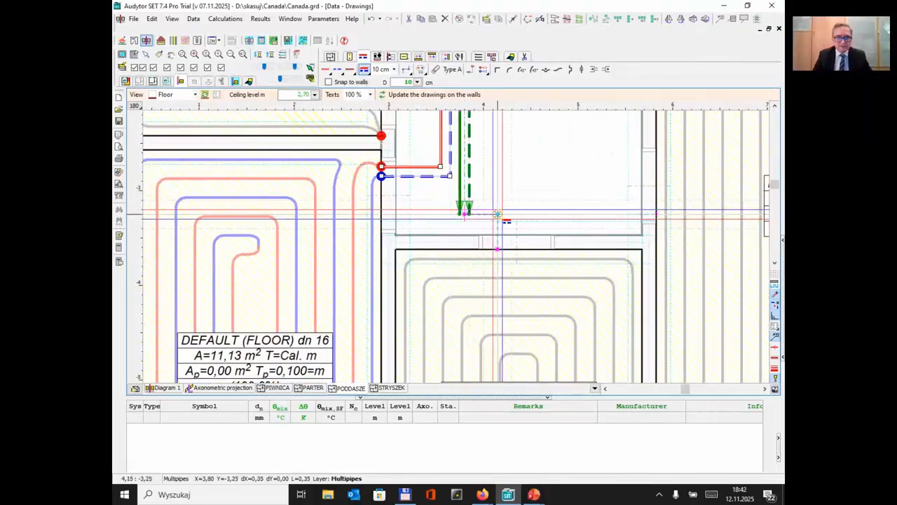
click(497, 214)
click(497, 249)
key(Escape)
Extend the loose ends of the shortest supply and return pipes to connect them to the floor radiator in room 101
scroll(474, 209, down, 2)
scroll(482, 216, down, 2)
scroll(372, 197, up, 5)
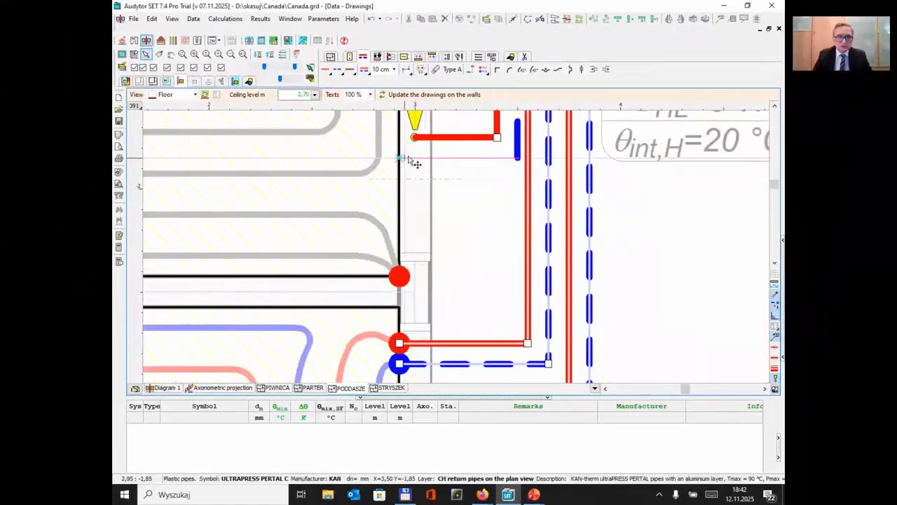
click(428, 138)
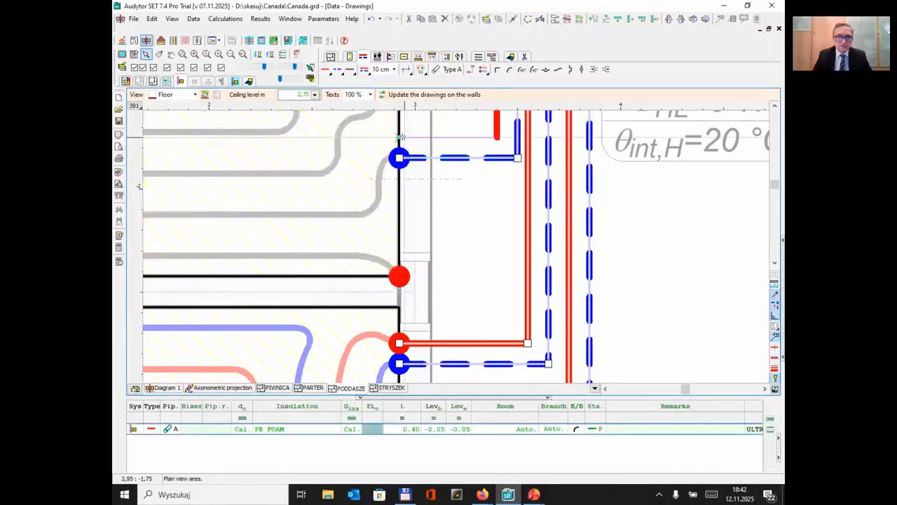
scroll(400, 137, down, 5)
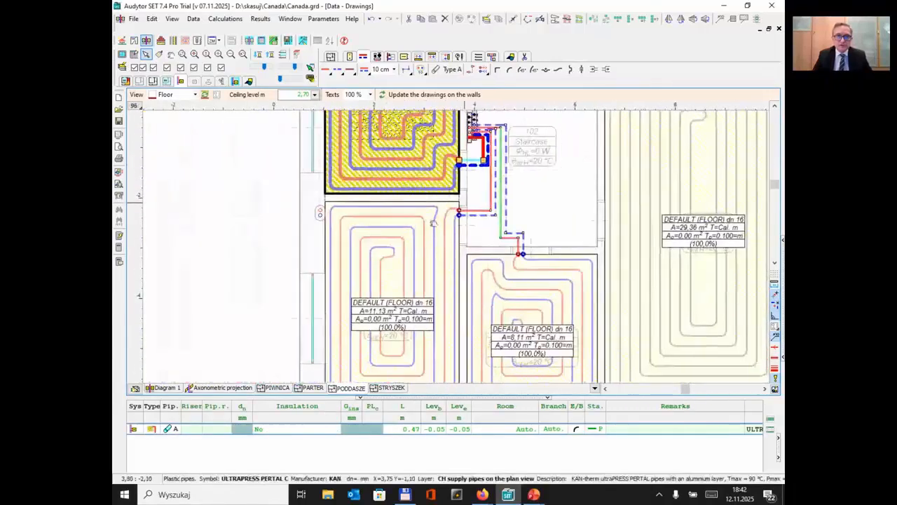
middle_drag(434, 223, 365, 253)
click(363, 69)
scroll(378, 184, up, 3)
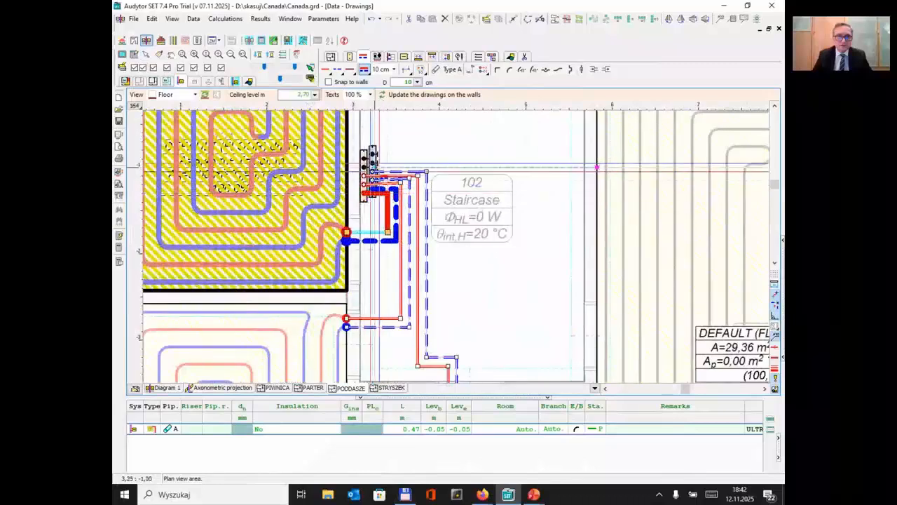
click(374, 167)
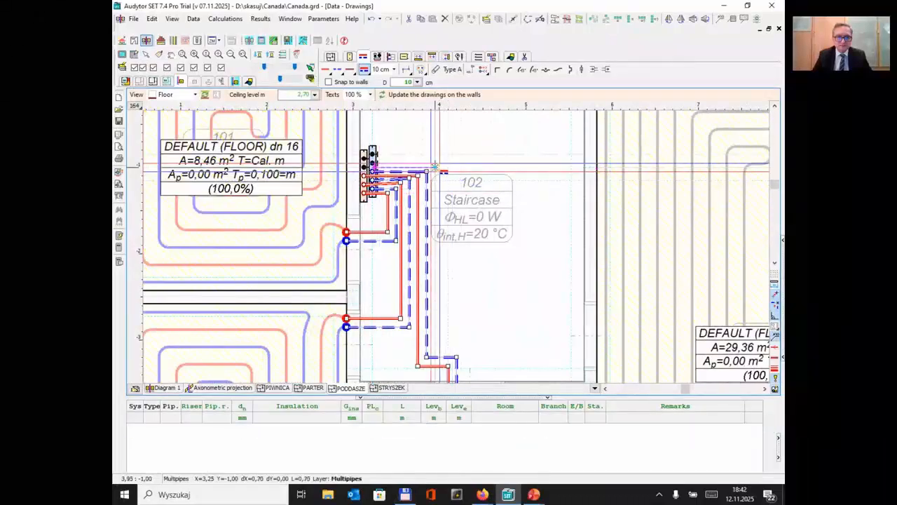
click(438, 166)
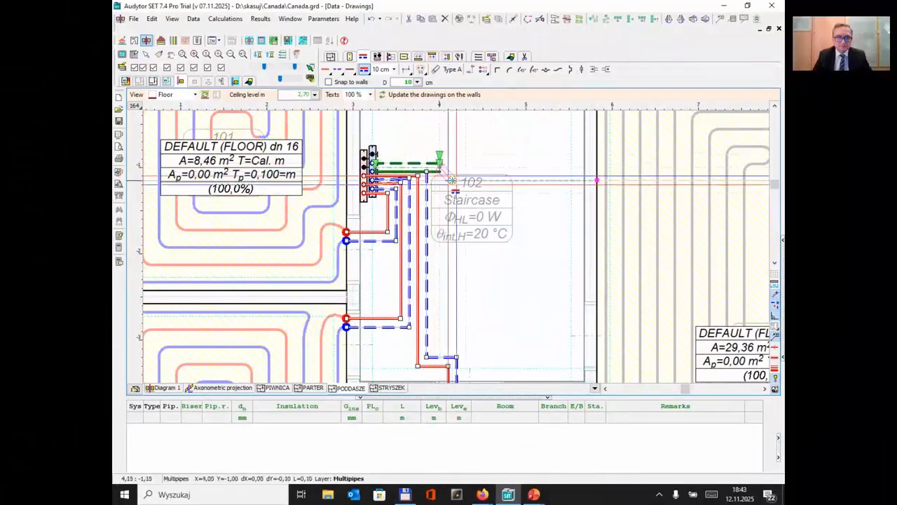
key(Escape)
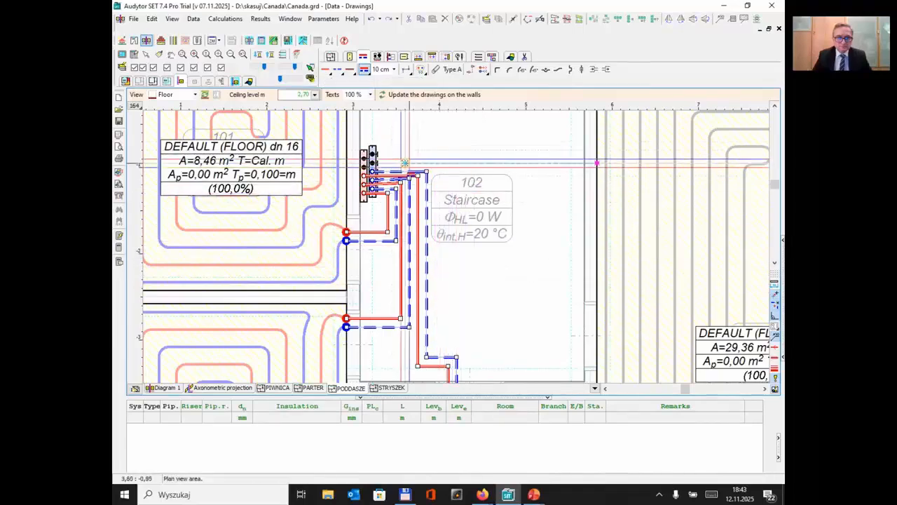
Draw a supply and return pipe pair at 15 cm spacing from the manifold's next free outlets across the staircase to the 29.36 m² room's floor radiator
scroll(373, 157, up, 2)
click(369, 71)
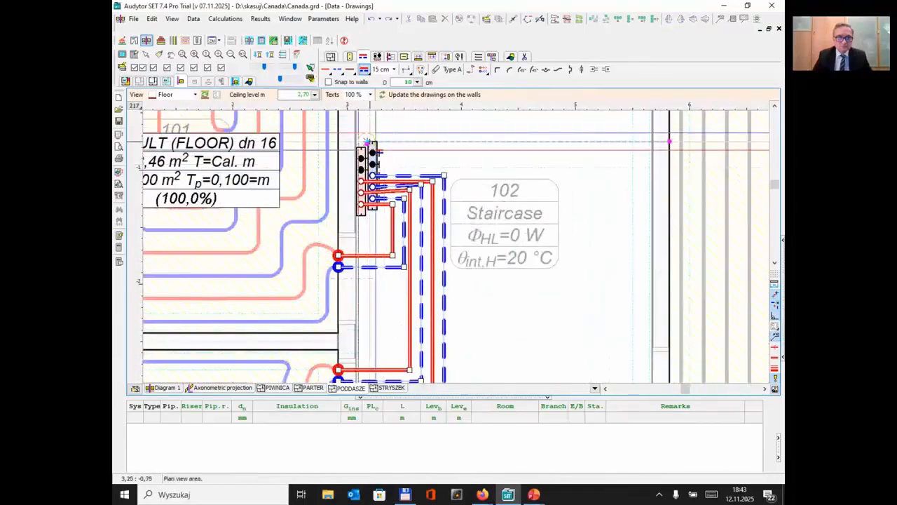
click(367, 167)
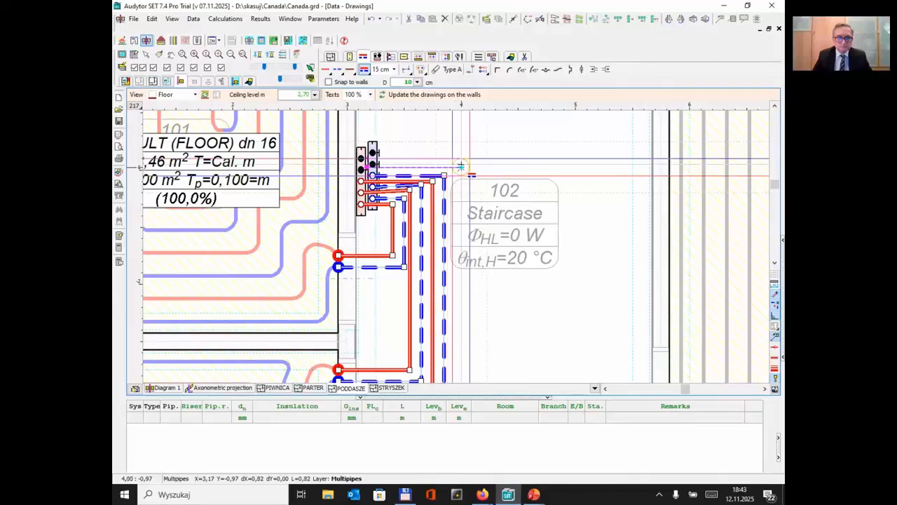
click(466, 166)
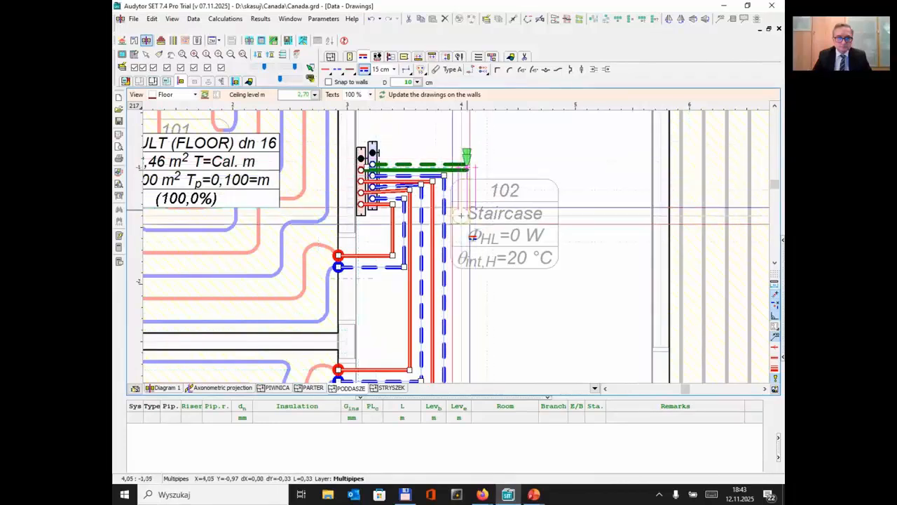
click(519, 234)
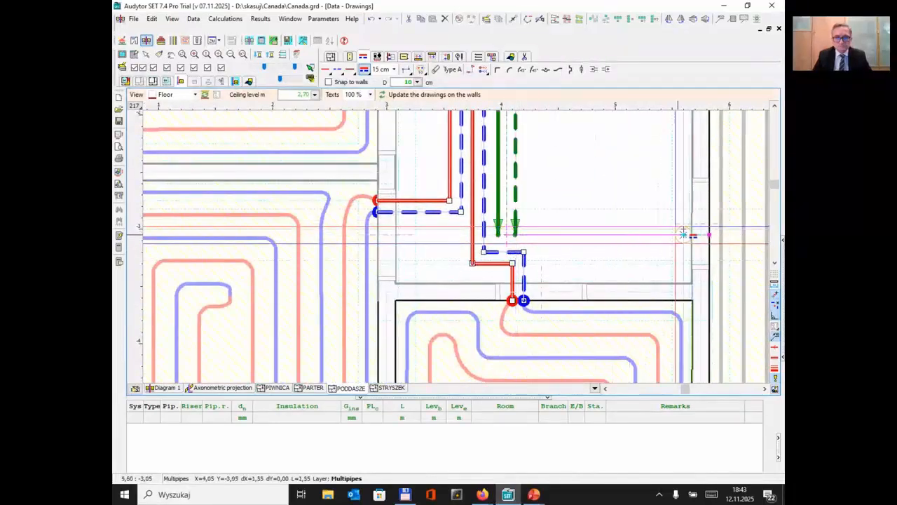
click(710, 234)
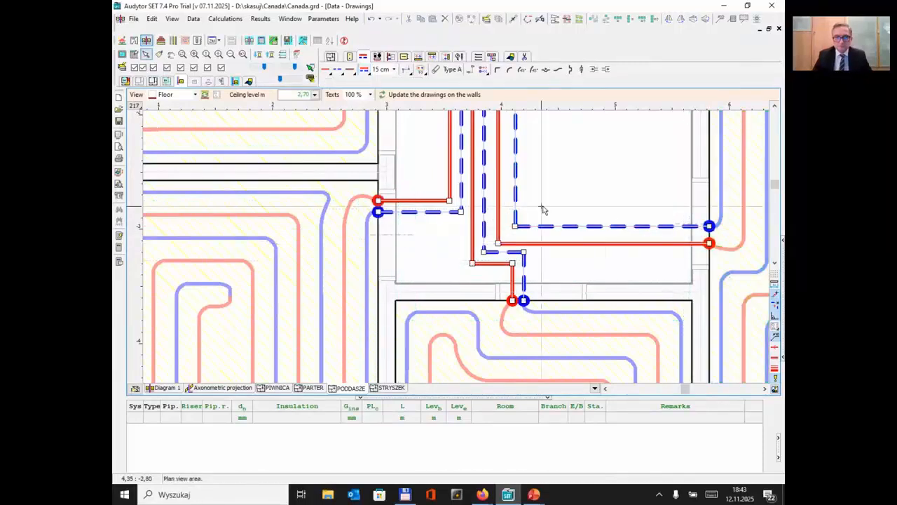
Shorten the attic manifold to four circuits so that it has no unused outlets
scroll(543, 209, down, 4)
scroll(503, 327, up, 4)
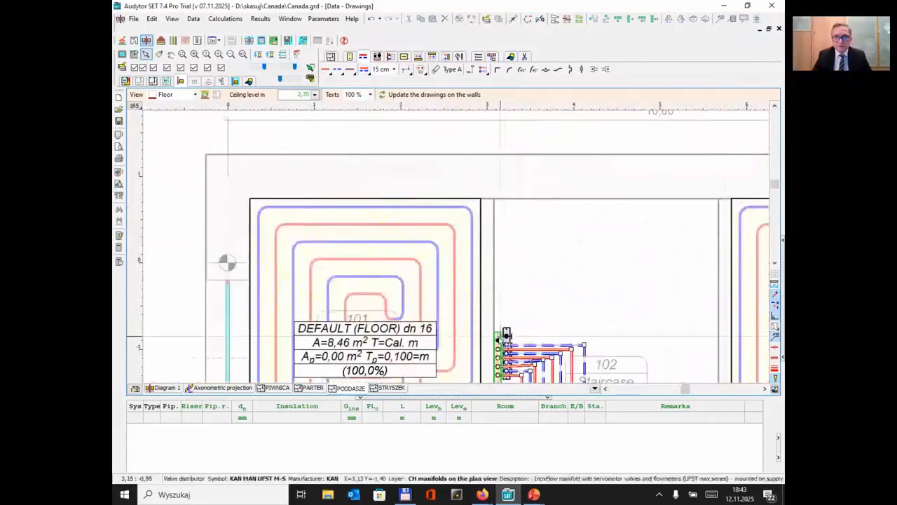
click(504, 330)
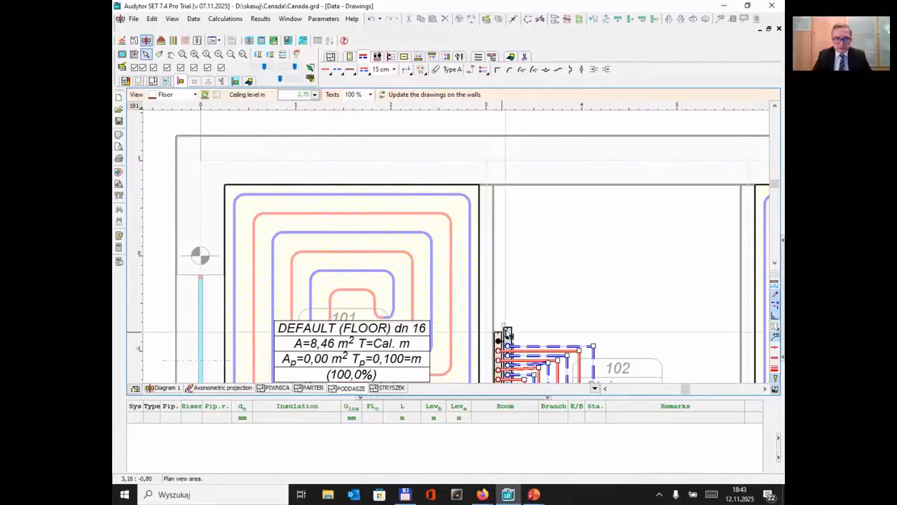
click(505, 330)
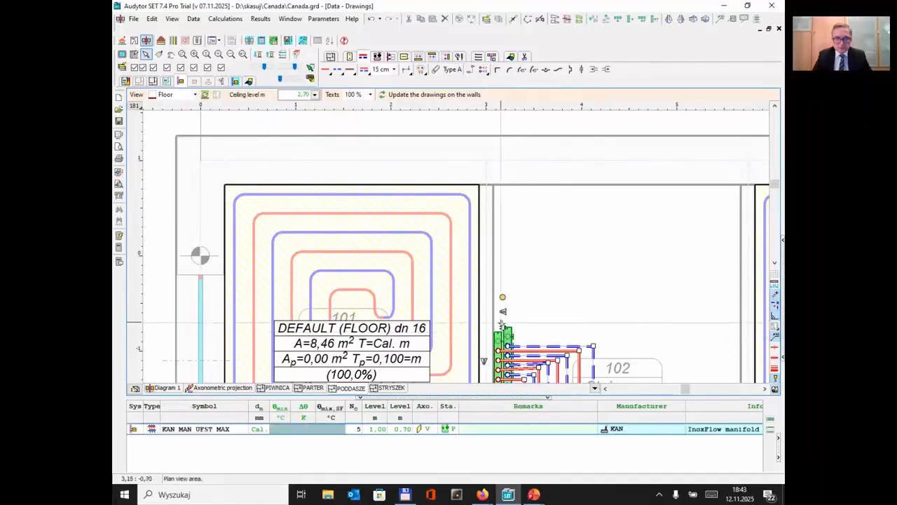
click(530, 319)
middle_drag(530, 319, 559, 141)
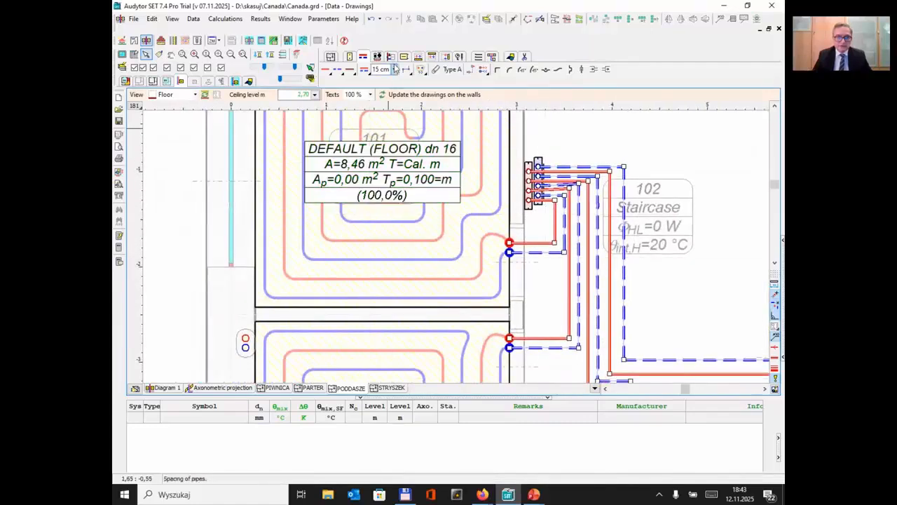
Move the supply and return pipe sections entering the room 105 floor radiator farther from room 101, clearing the route to the riser
click(364, 69)
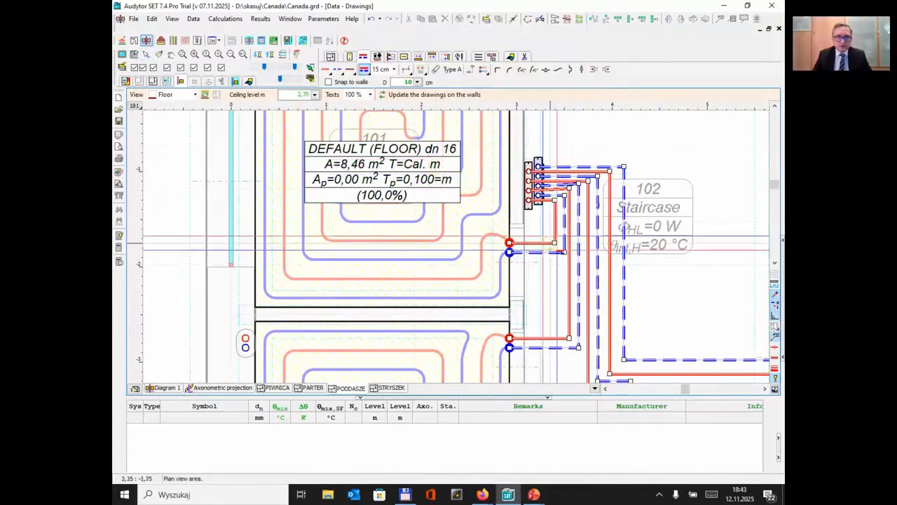
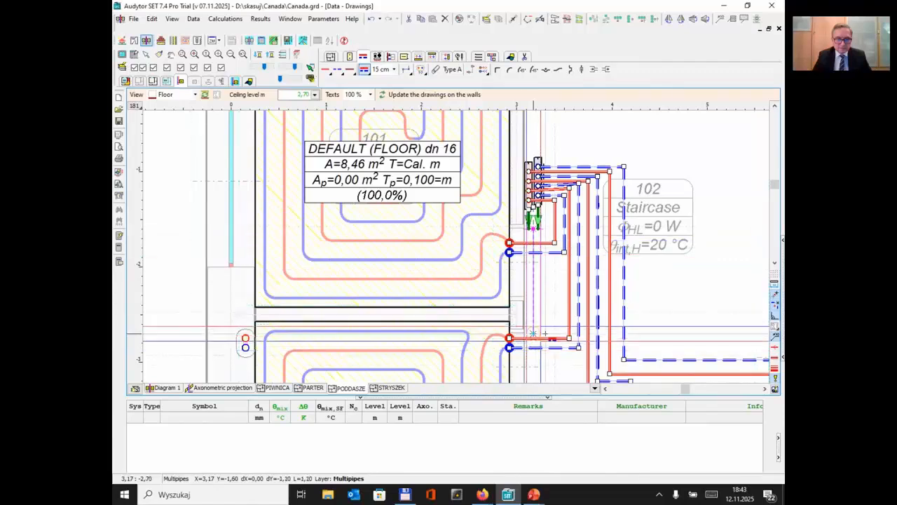
scroll(545, 331, up, 2)
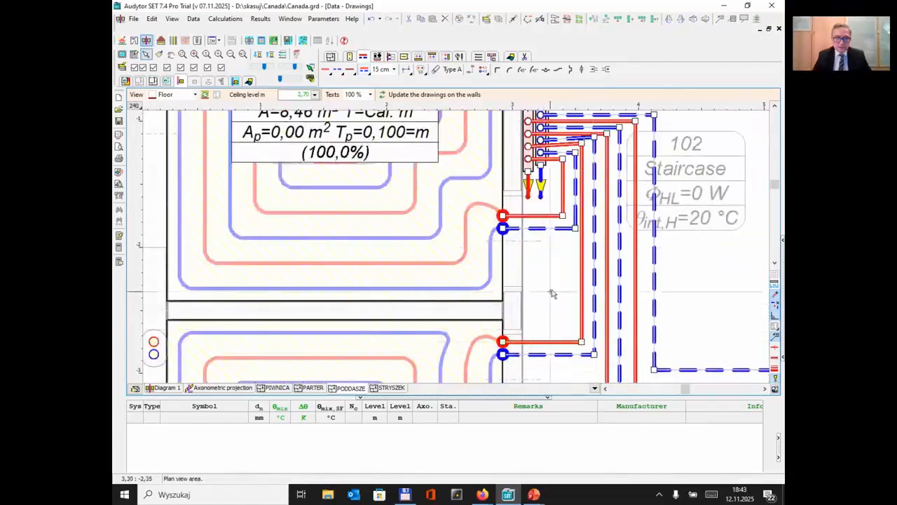
middle_drag(551, 341, 561, 256)
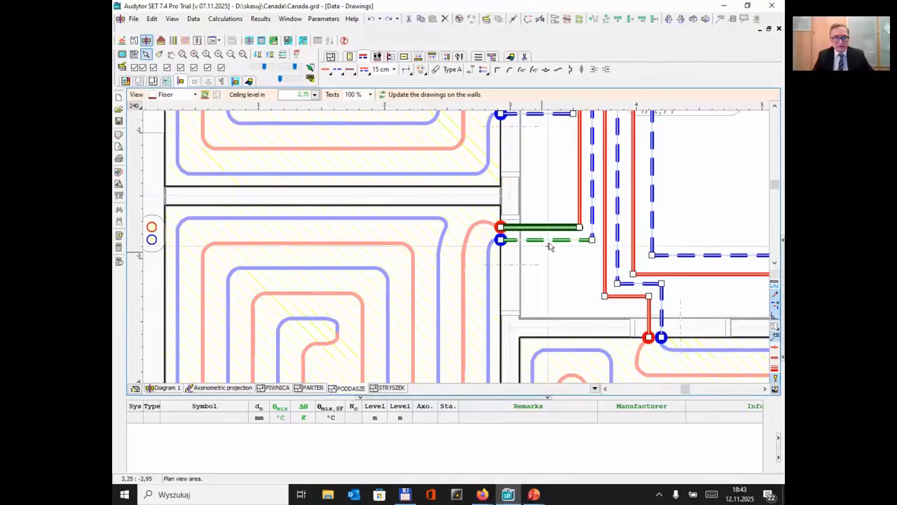
drag(562, 242, 563, 304)
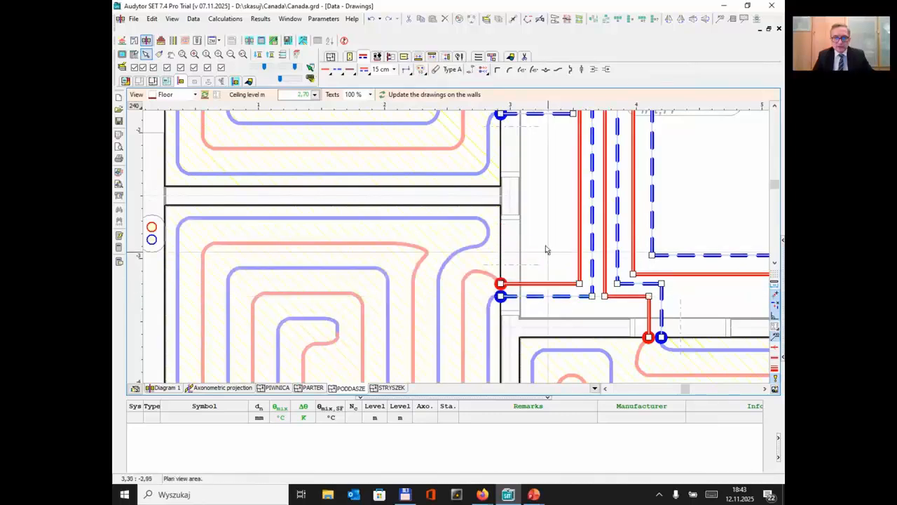
Draw a supply and return pipe pair at 15 cm spacing from the manifold's lower end down and across room 105 to the riser
middle_drag(545, 260, 561, 324)
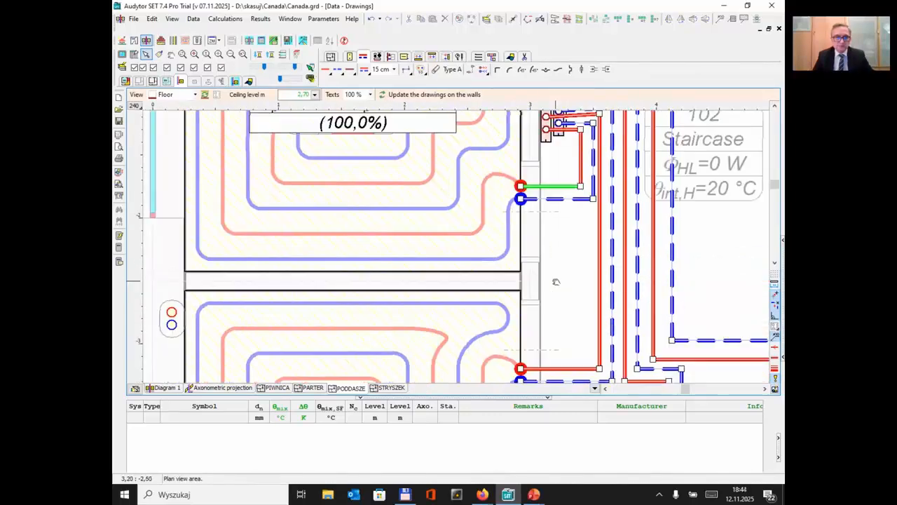
scroll(558, 278, down, 1)
click(364, 71)
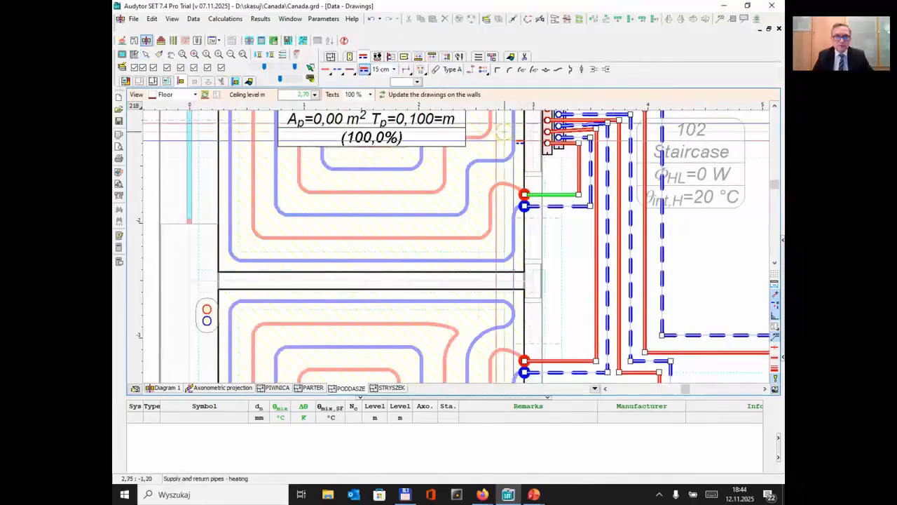
click(555, 149)
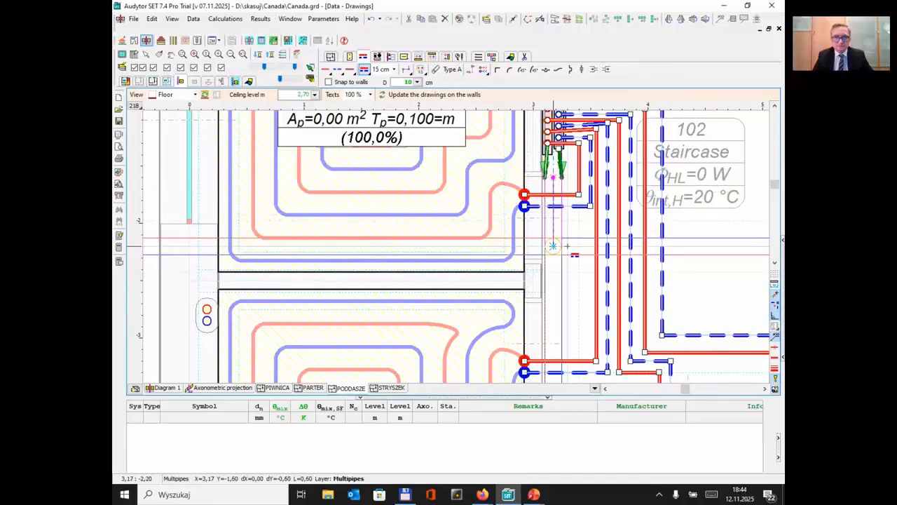
click(553, 309)
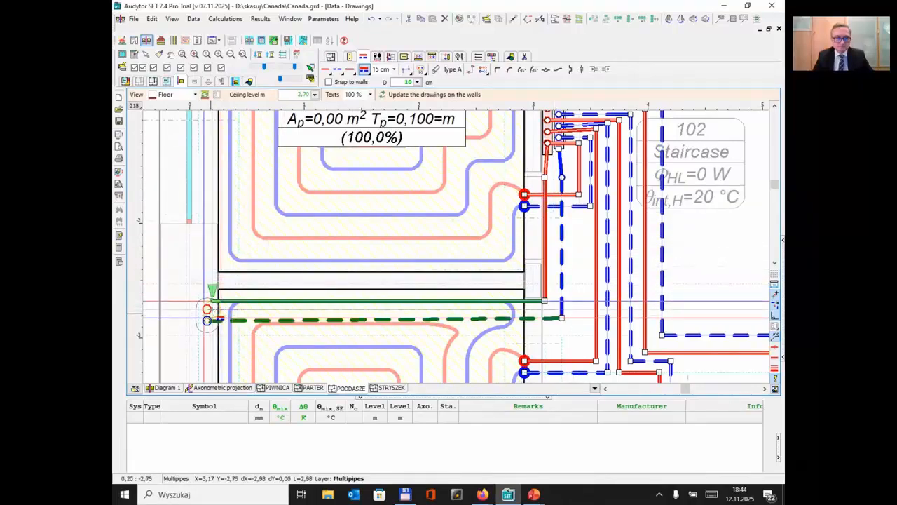
click(212, 309)
Attach the horizontal supply pipe to the riser and join its other end to the vertical supply pipe below the manifold
scroll(222, 310, up, 3)
drag(216, 293, 200, 307)
middle_drag(525, 259, 293, 184)
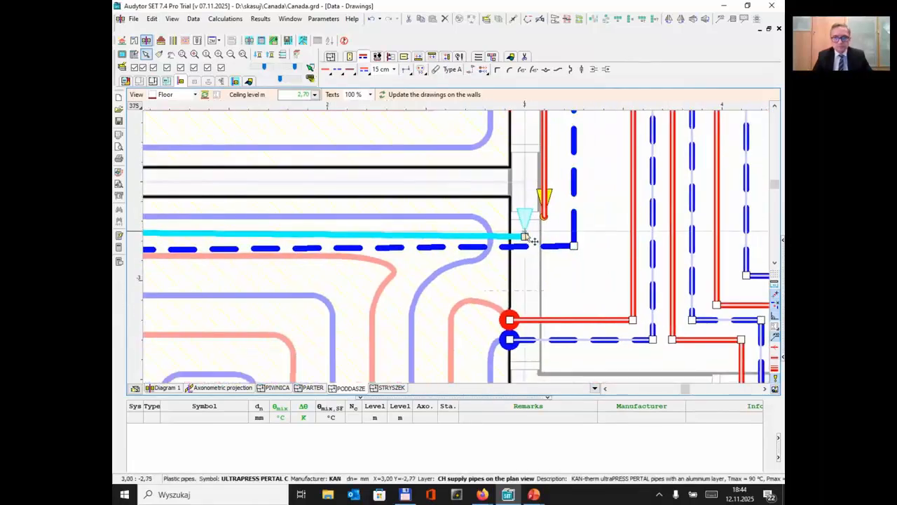
drag(525, 236, 549, 230)
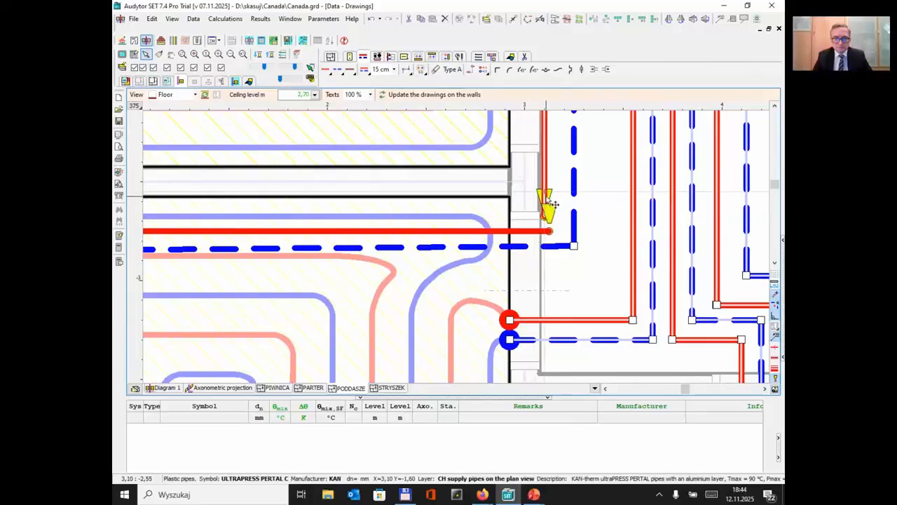
click(544, 198)
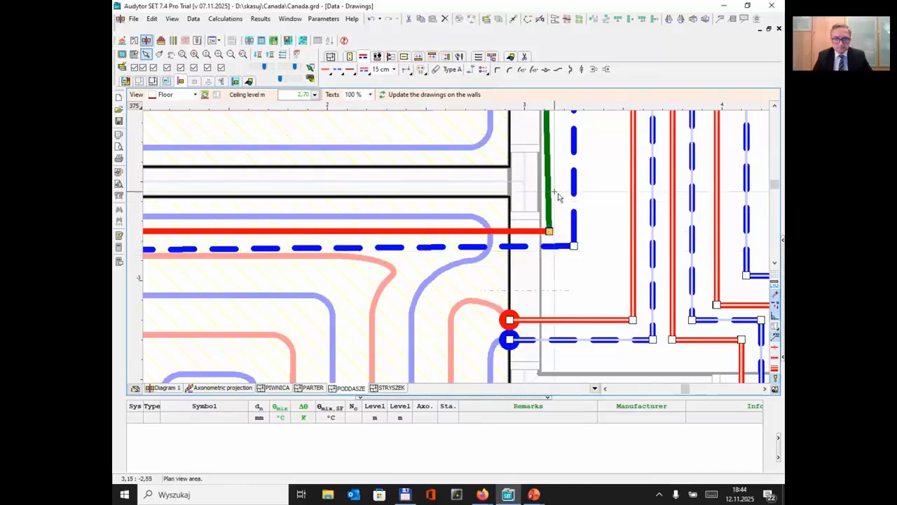
scroll(552, 232, down, 5)
scroll(584, 214, up, 2)
scroll(584, 214, up, 1)
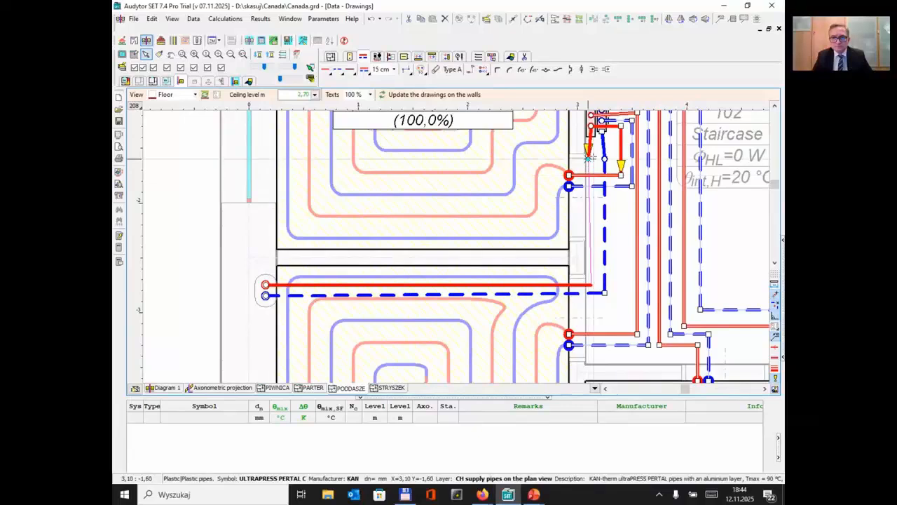
Delete the short supply piece attached to the manifold's lowest outlet and connect the vertical supply pipe to the manifold's main supply connection
scroll(600, 212, down, 2)
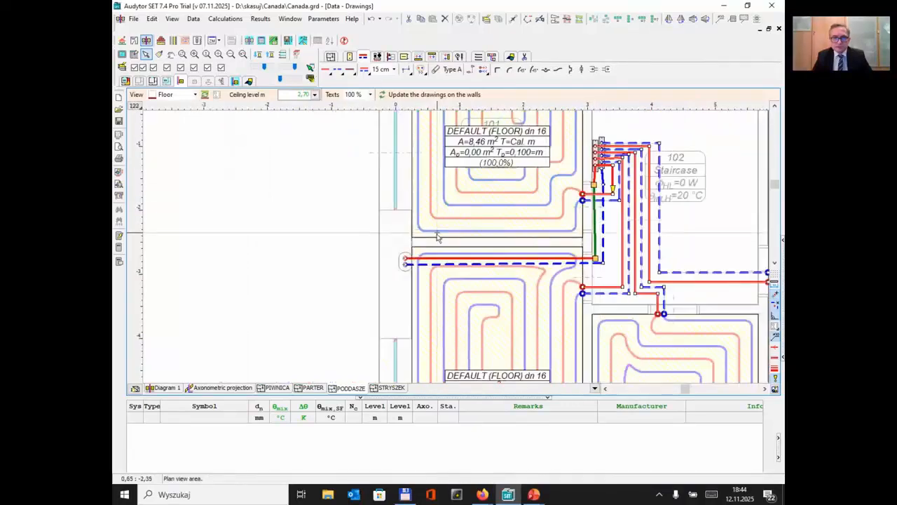
scroll(600, 225, up, 3)
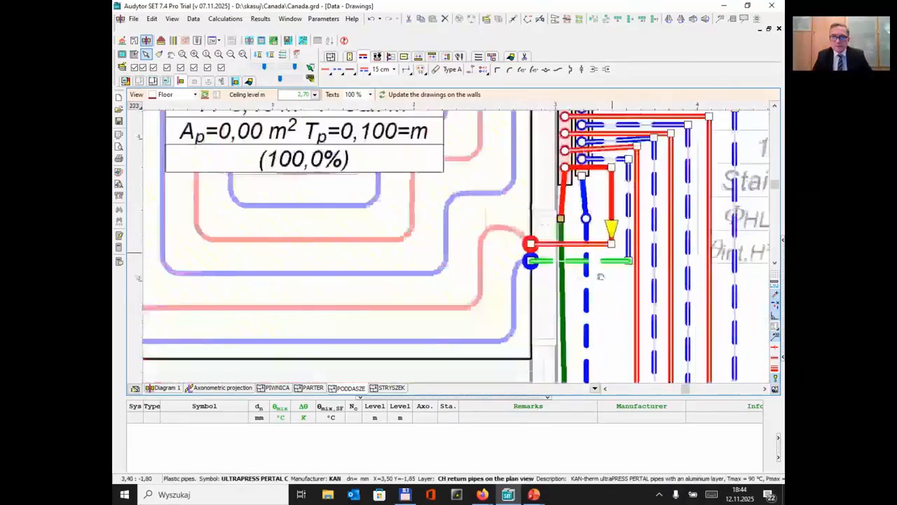
click(582, 258)
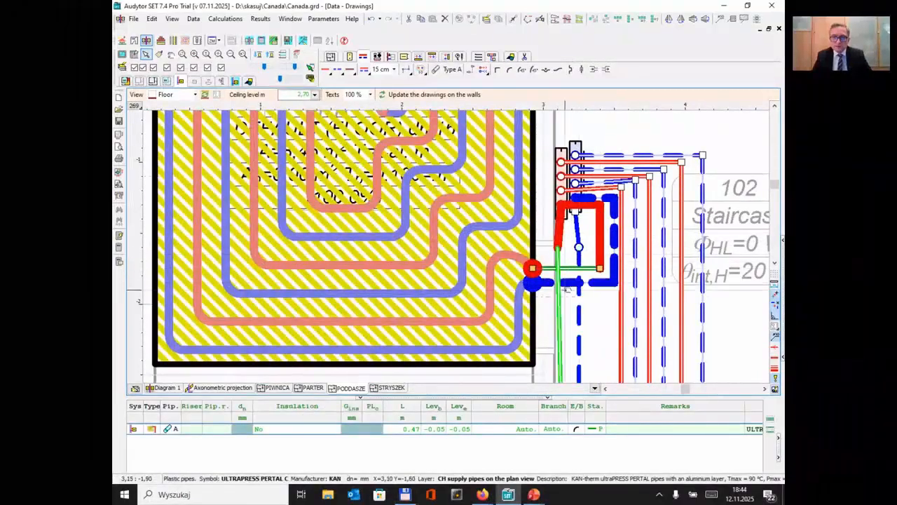
middle_drag(567, 291, 578, 240)
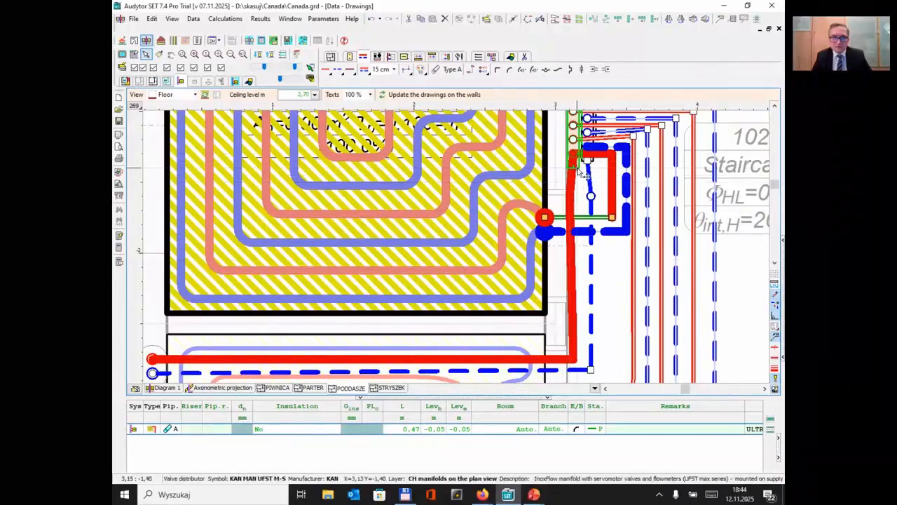
click(604, 160)
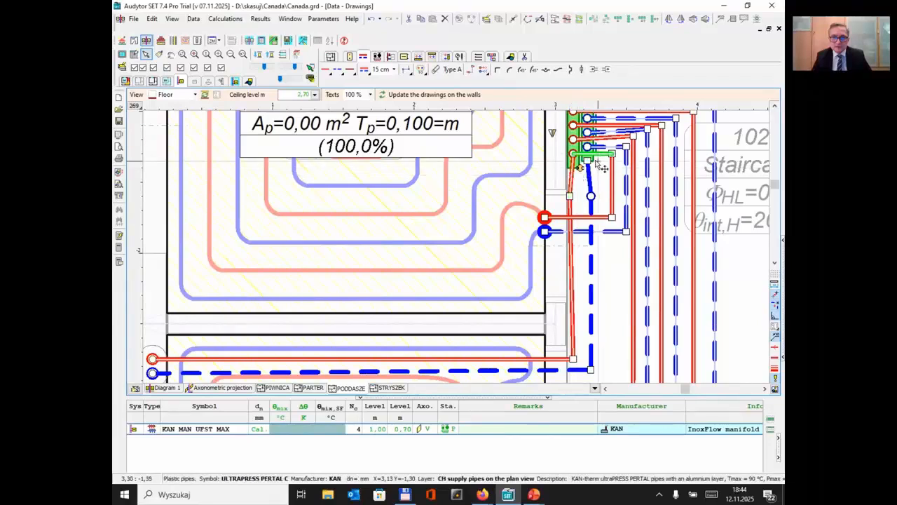
click(580, 188)
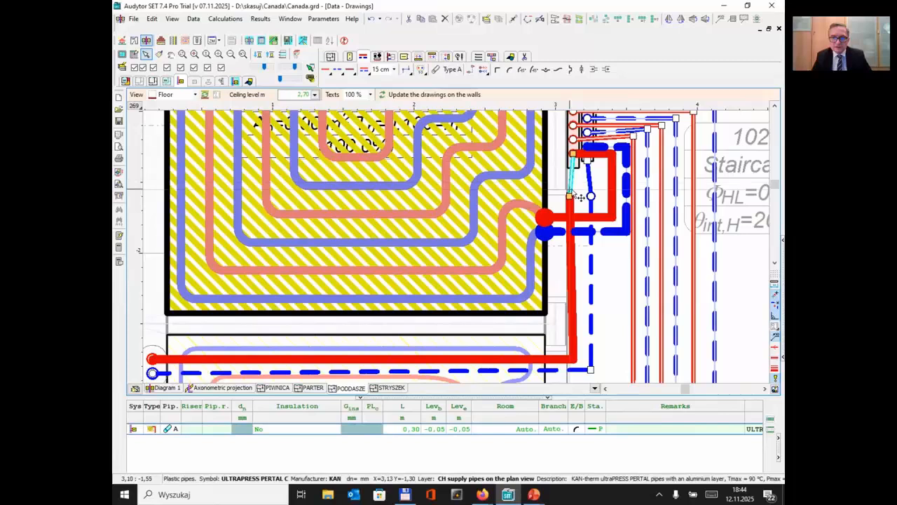
key(Delete)
click(570, 207)
drag(570, 196, 574, 169)
click(584, 184)
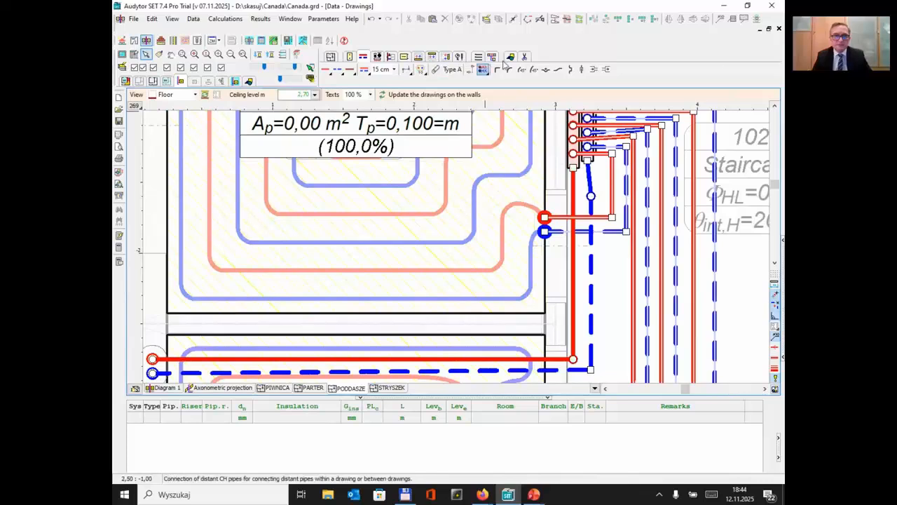
Divide the vertical supply pipe below the manifold, leaving a 0.20 m section at the manifold connection
click(525, 56)
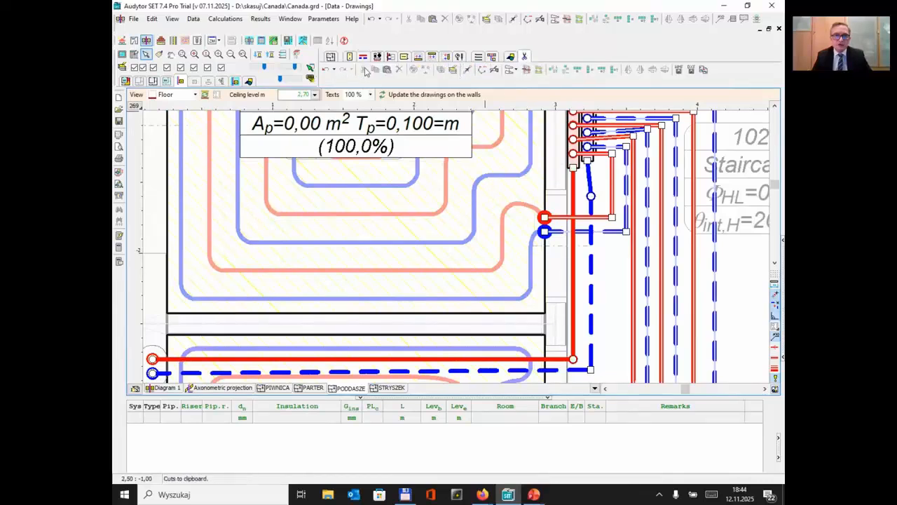
click(578, 185)
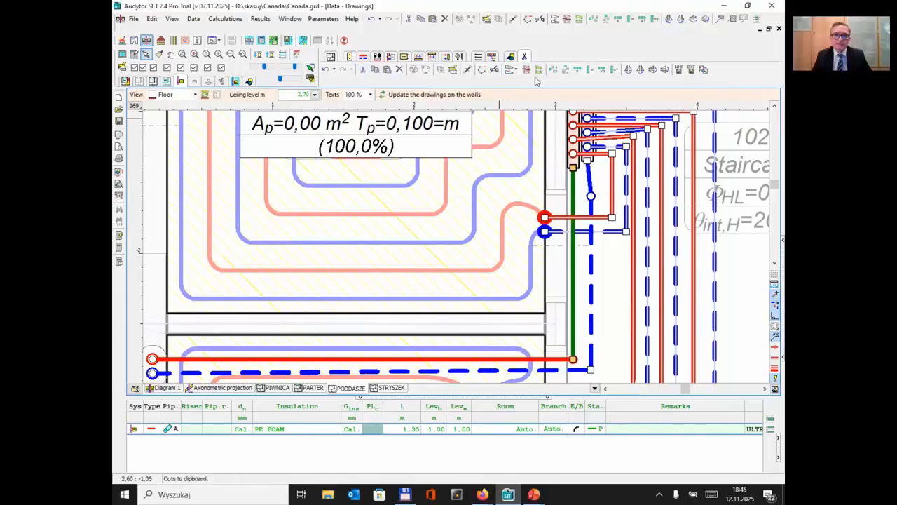
click(495, 69)
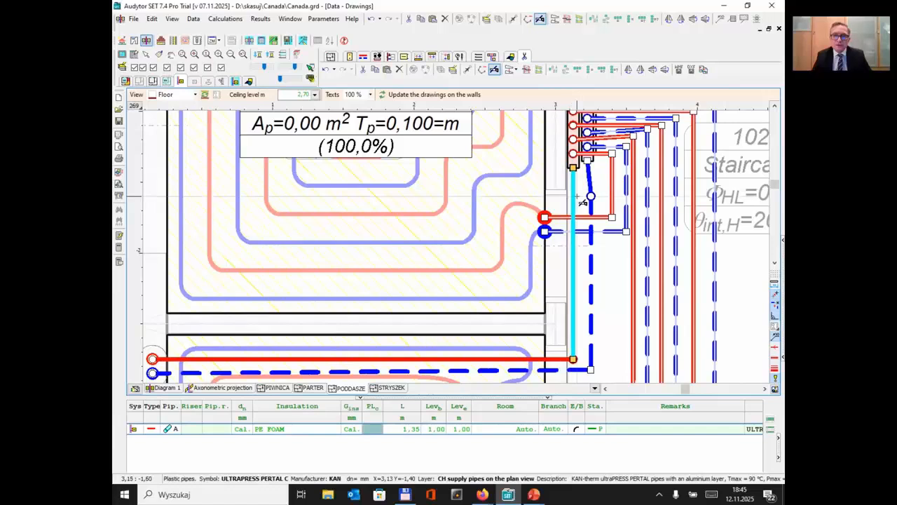
click(572, 196)
scroll(567, 241, down, 1)
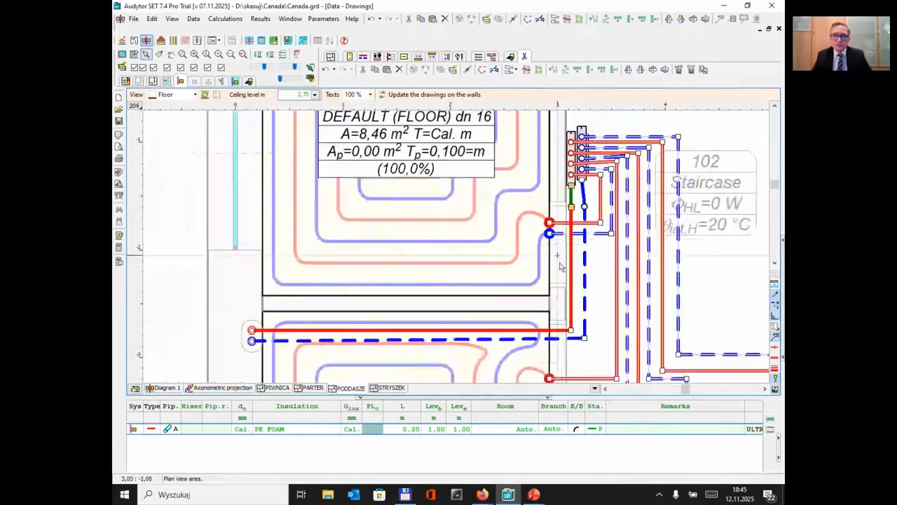
Run the project calculations and open the diagnostics for the entire project
click(119, 247)
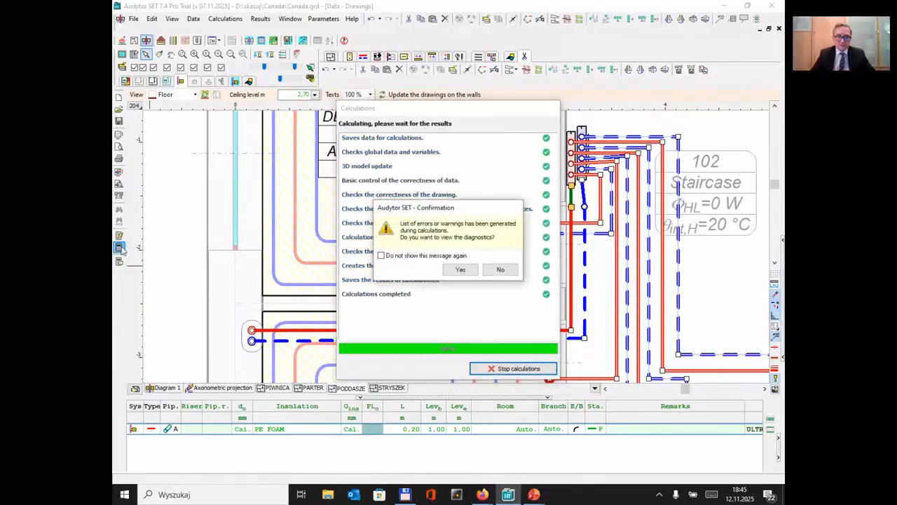
click(460, 271)
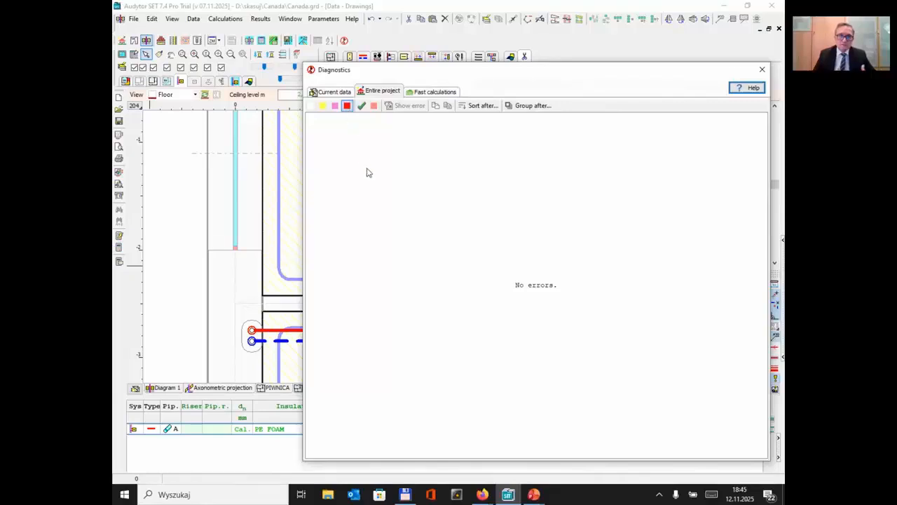
Include the warnings in the entire-project diagnostics list and review them
click(341, 108)
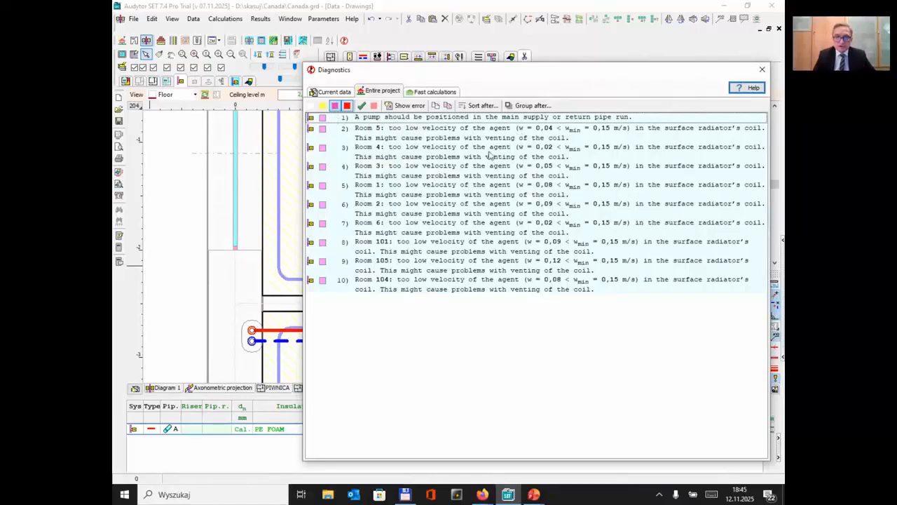
click(762, 69)
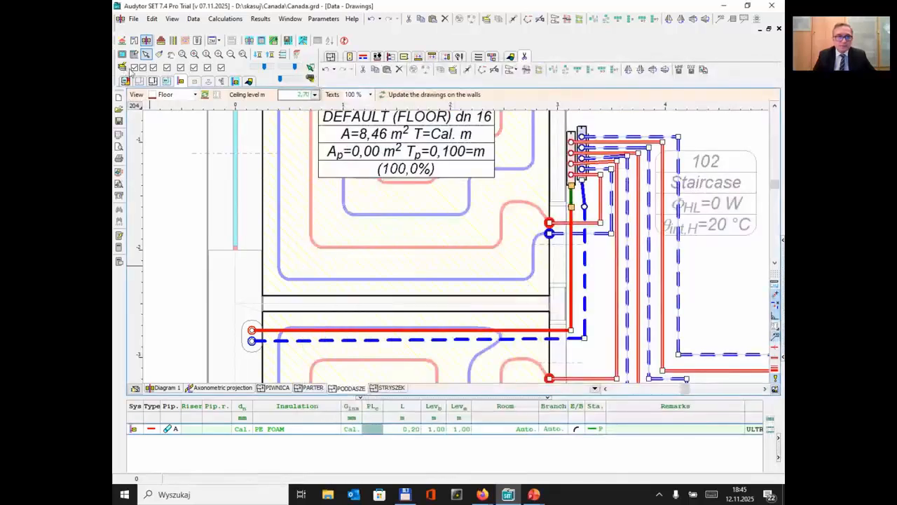
Set the default floor system's nominal pipe diameter to 14 mm in the general data
click(122, 40)
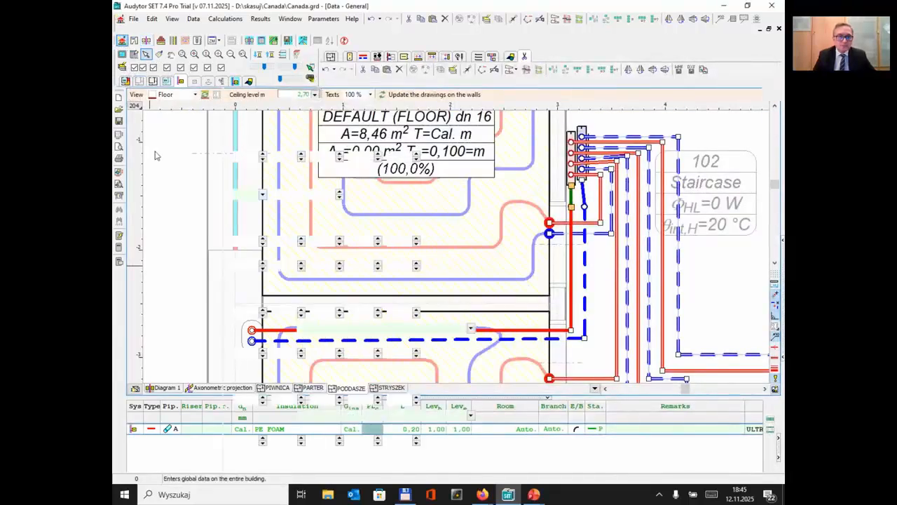
click(170, 178)
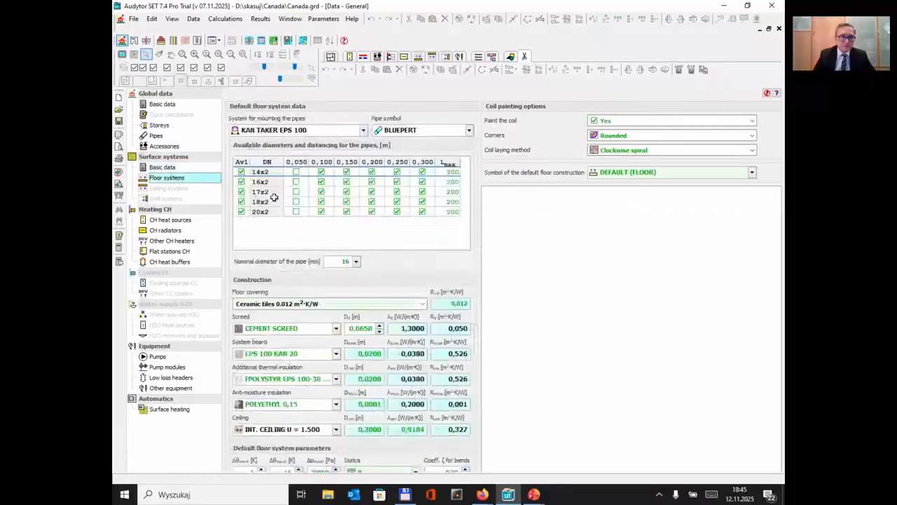
click(357, 261)
click(355, 289)
key(Up)
Recalculate the project with the new pipe diameter and review the coil velocity warnings in the diagnostics
key(F10)
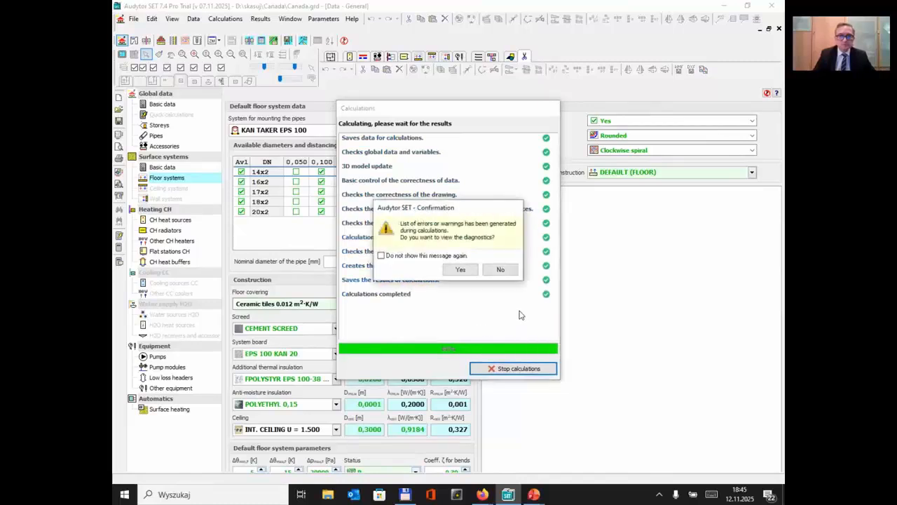
click(458, 270)
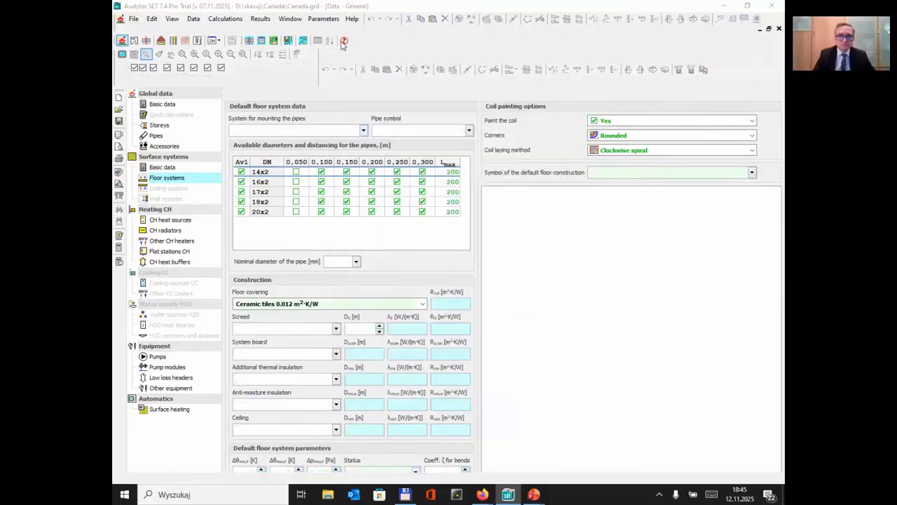
click(343, 42)
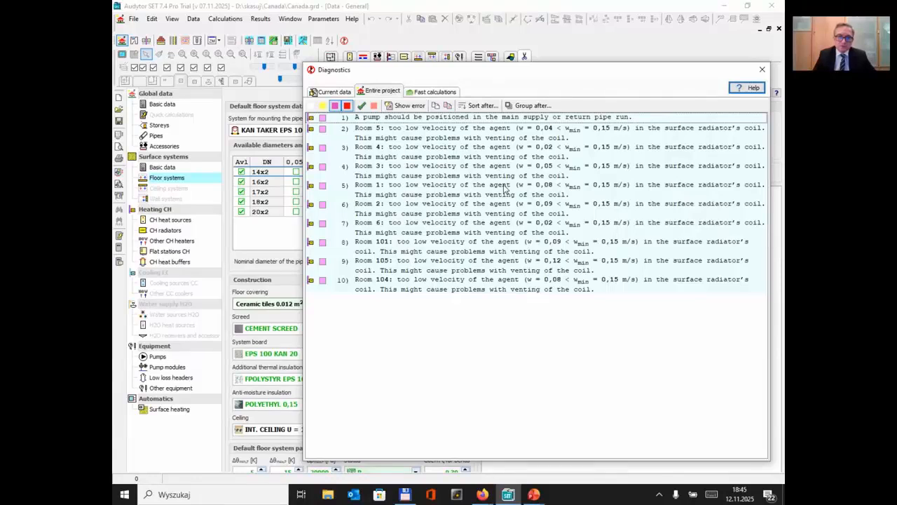
click(763, 69)
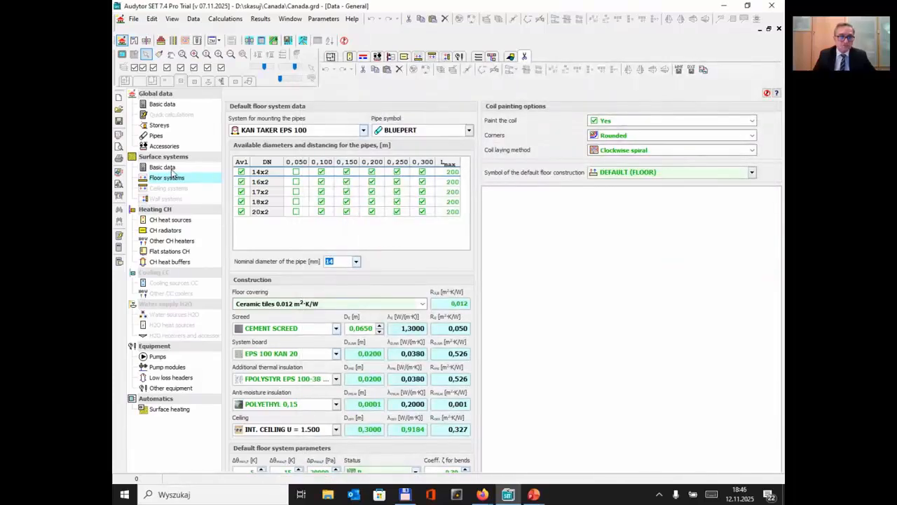
Set the default maximum water temperature drop Δθmax for surface systems to 7 K
click(171, 169)
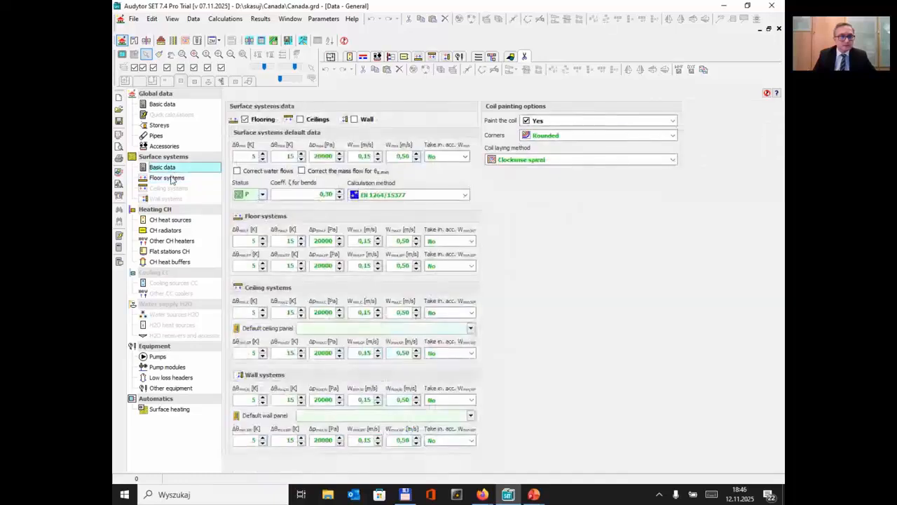
click(289, 155)
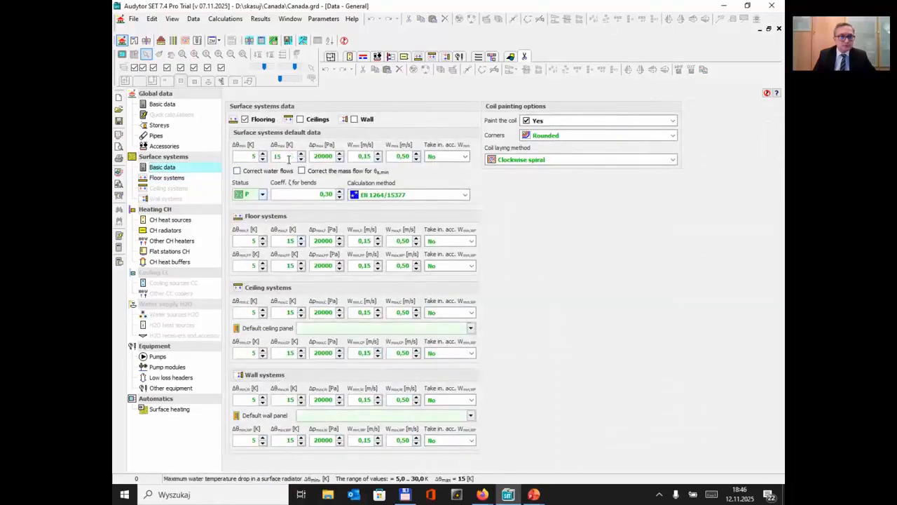
key(Delete)
key(Delete)
text(7)
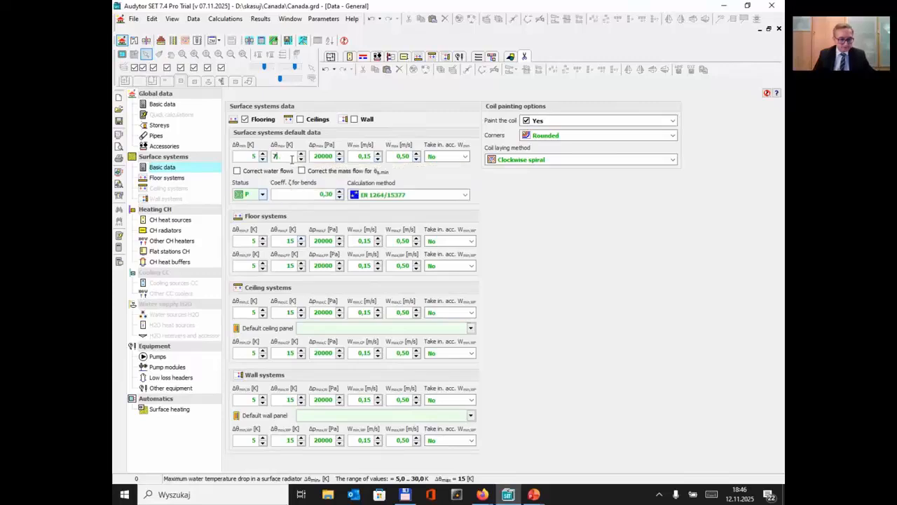
key(Tab)
Recalculate the project with the new temperature drop and review the diagnostics for the entire project
key(F9)
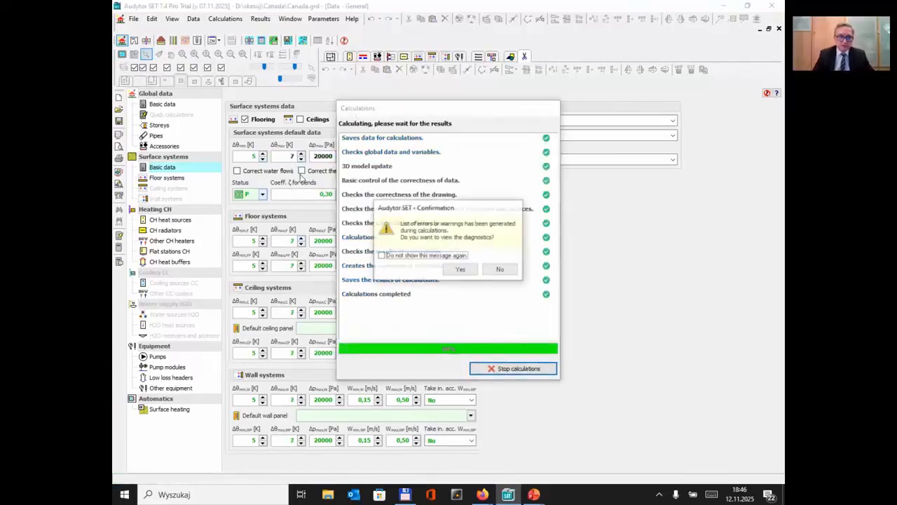
click(463, 274)
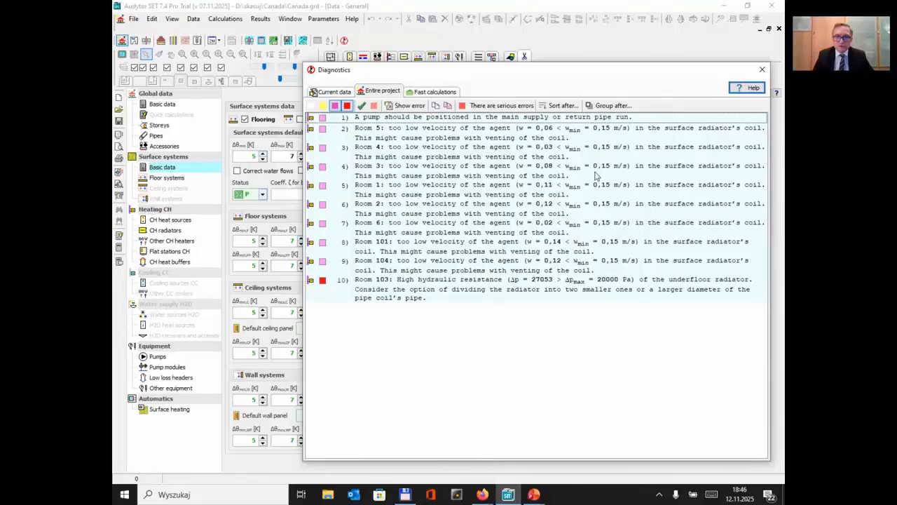
click(762, 69)
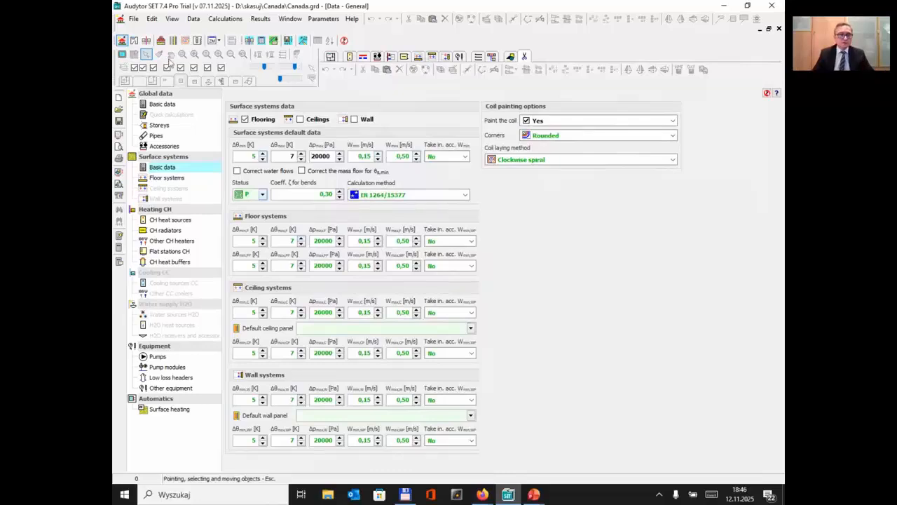
Open the drawings with calculation results and examine the underfloor heating label of room 1 on the PARTER plan
click(146, 41)
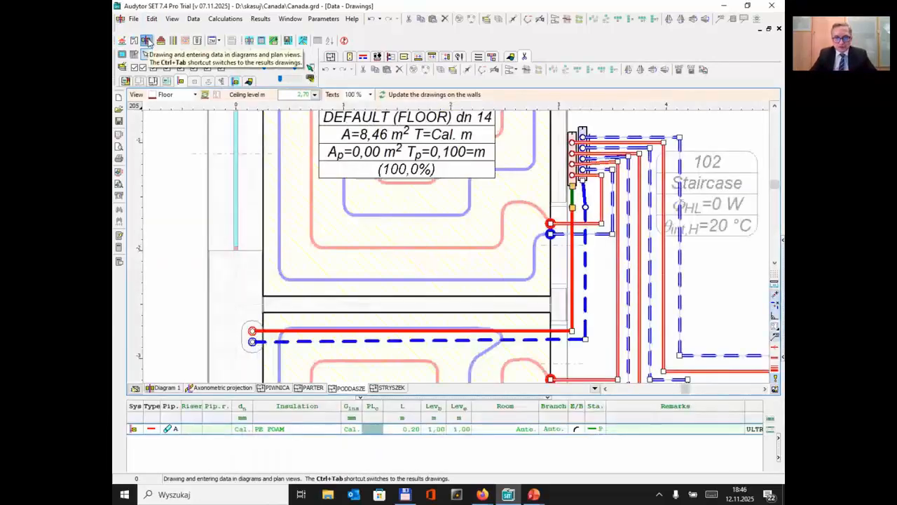
scroll(579, 281, down, 5)
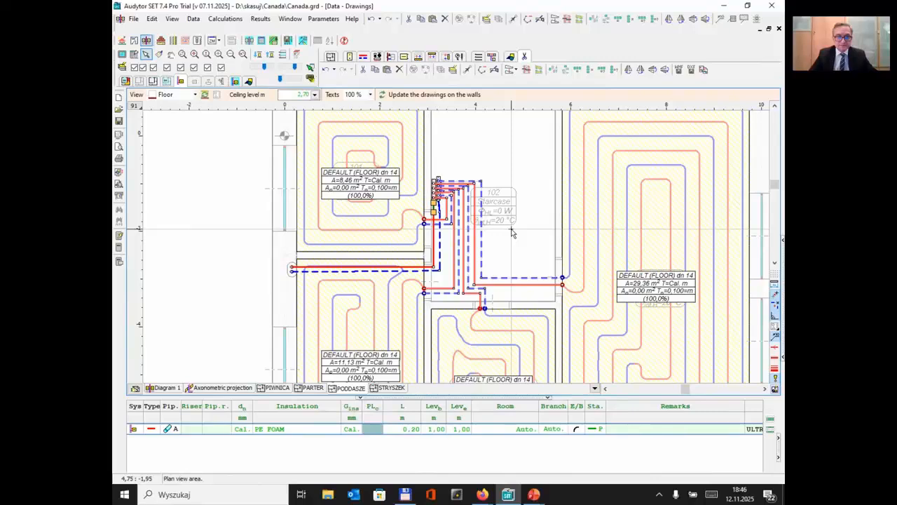
click(260, 20)
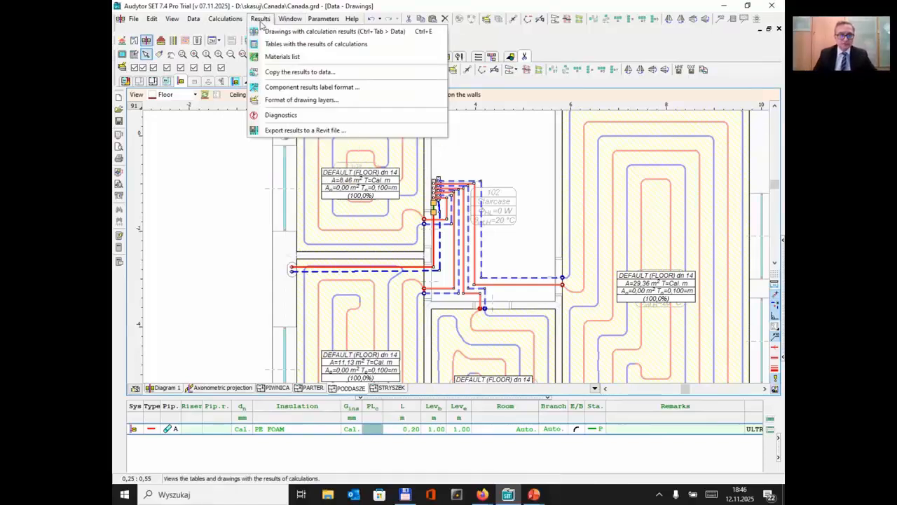
click(463, 5)
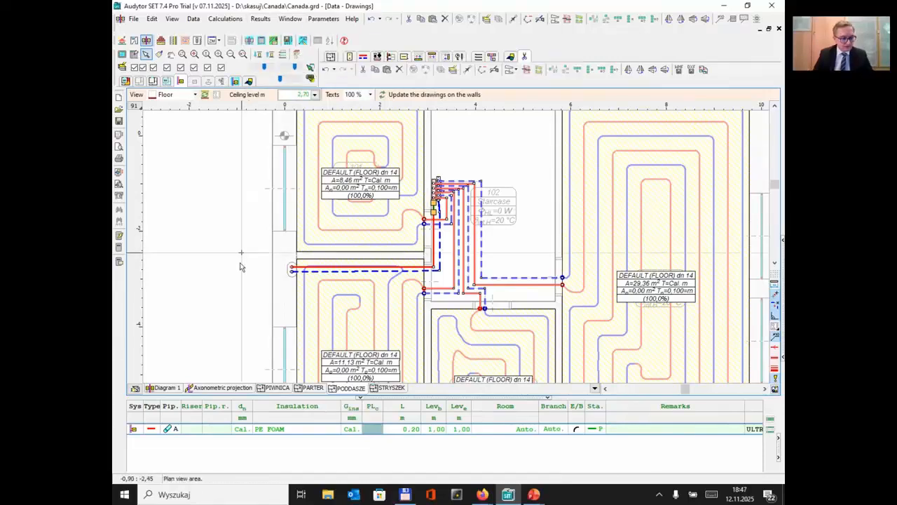
key(F12)
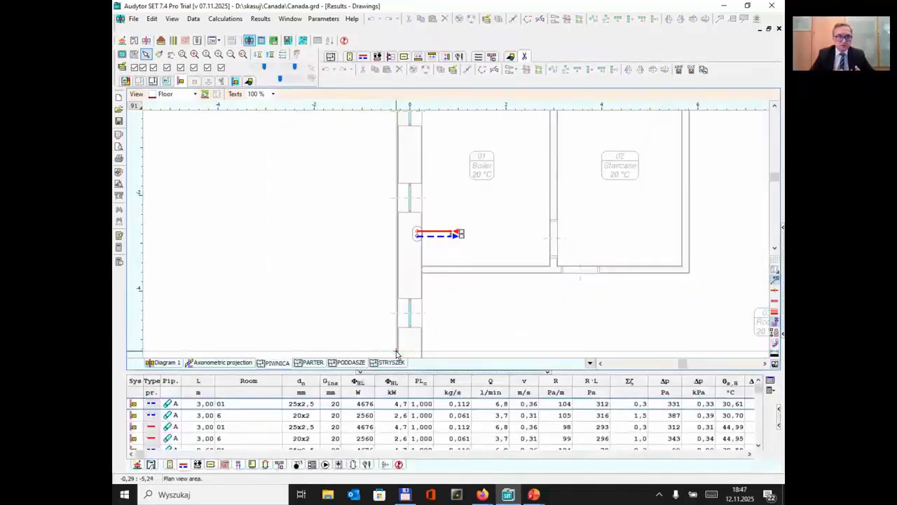
click(312, 363)
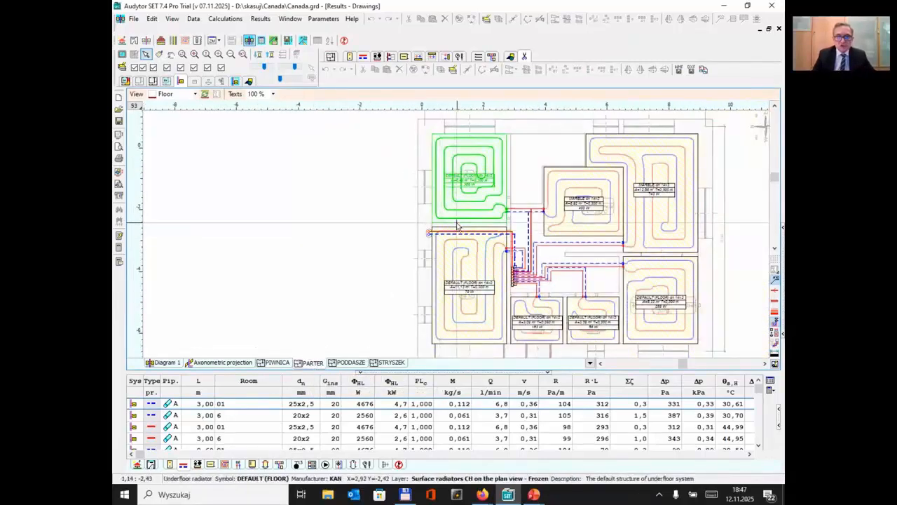
scroll(457, 225, up, 6)
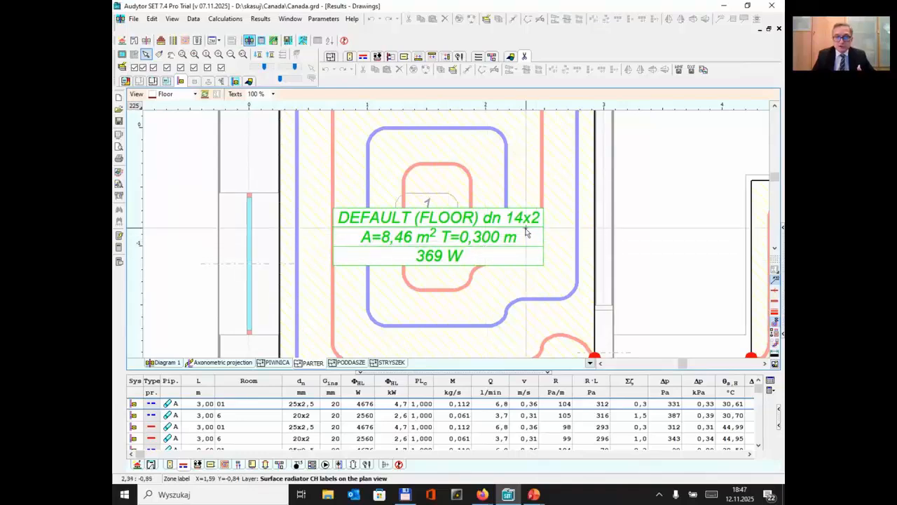
scroll(503, 240, down, 1)
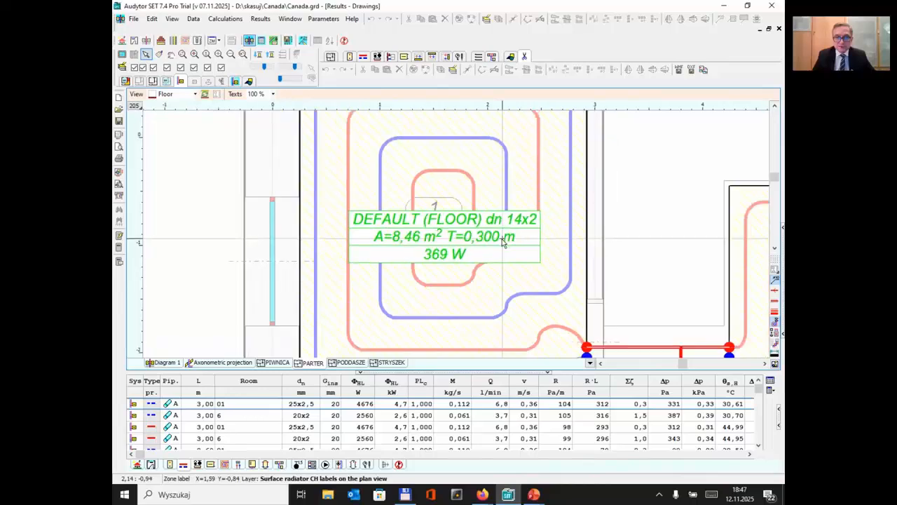
scroll(448, 236, down, 1)
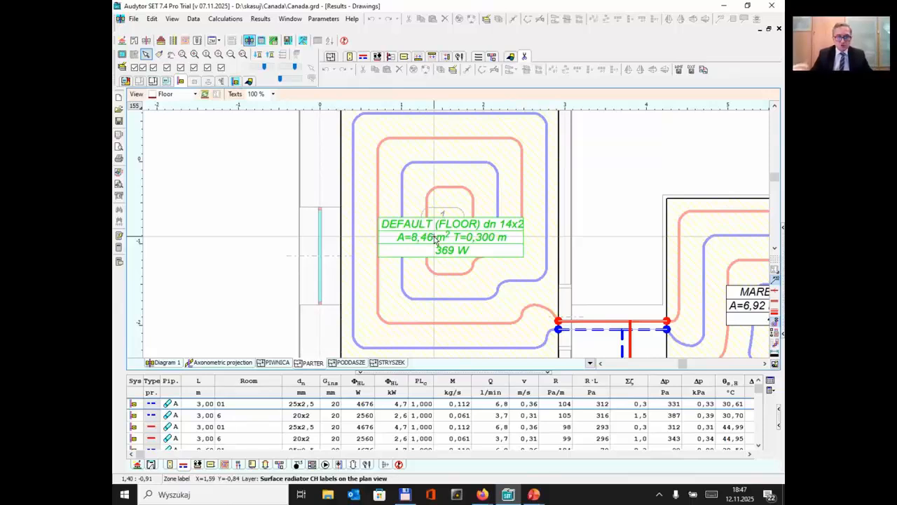
In the data drawing, separate room 1's overlapping labels by moving the room label above the underfloor heating label
double_click(434, 241)
click(436, 239)
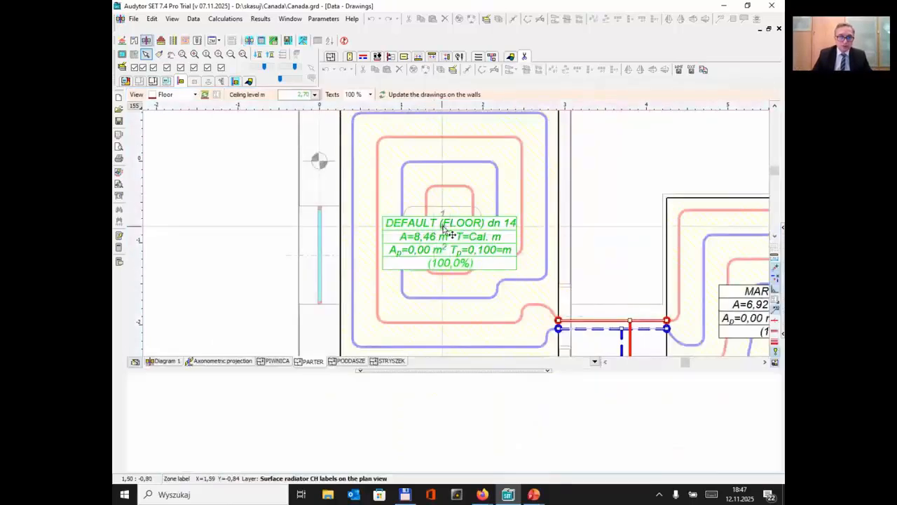
drag(454, 228, 452, 265)
click(126, 81)
drag(456, 211, 463, 148)
drag(472, 263, 477, 241)
click(180, 212)
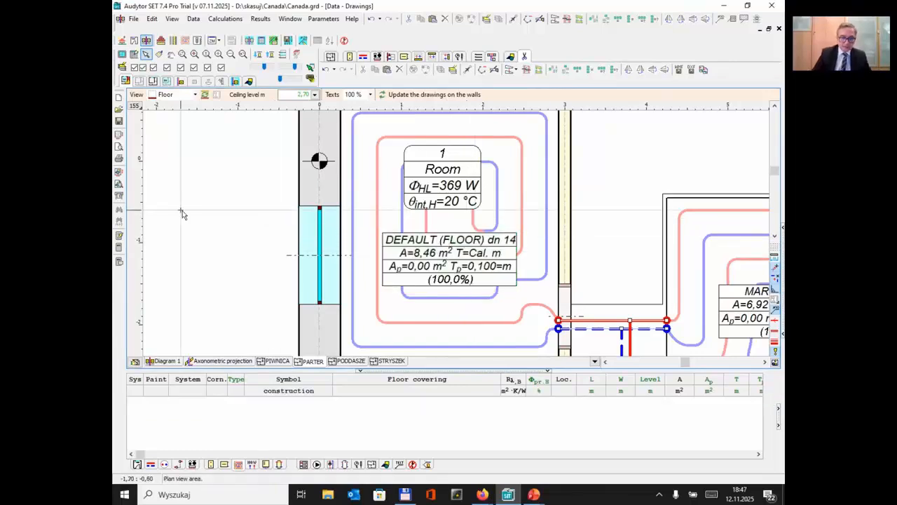
Recalculate the project, check the diagnostics and display the PARTER plan with calculation results
key(F9)
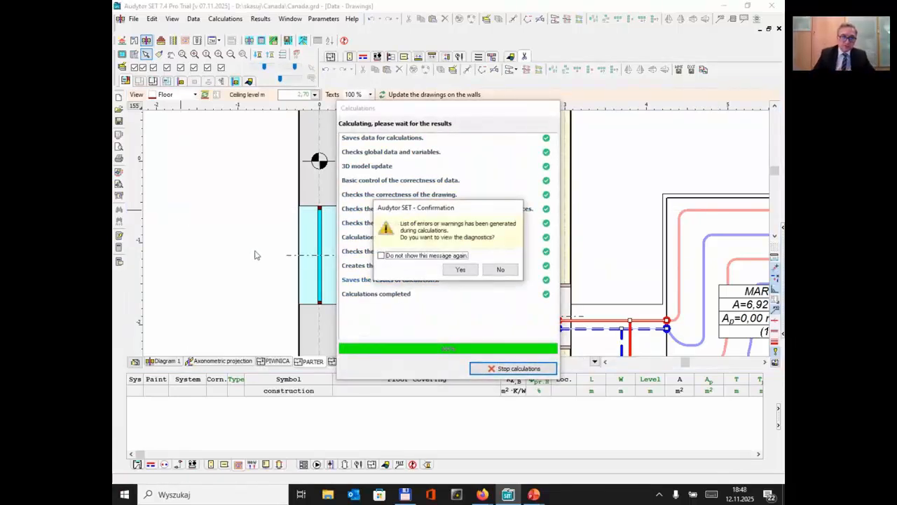
click(459, 270)
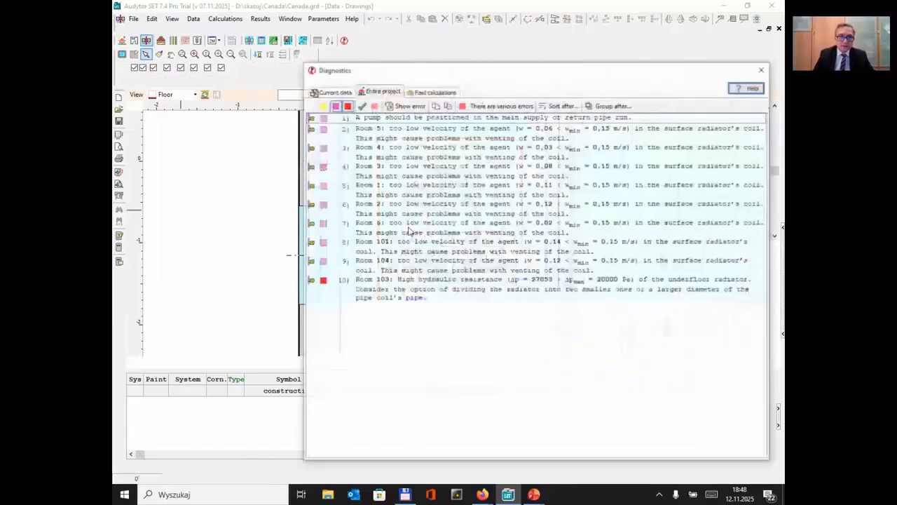
click(766, 71)
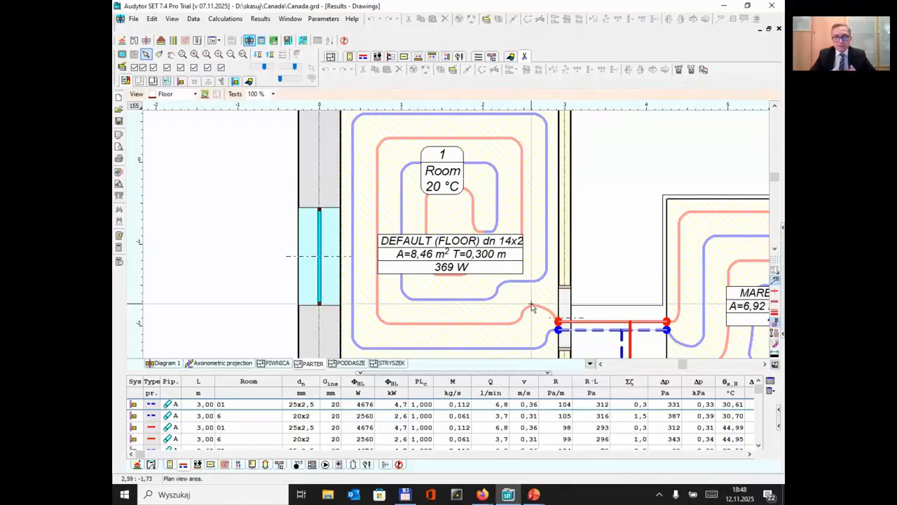
Open the results label format for rooms and add the thermal load Φ_HL [W] as a row above θint,H
click(457, 194)
double_click(457, 193)
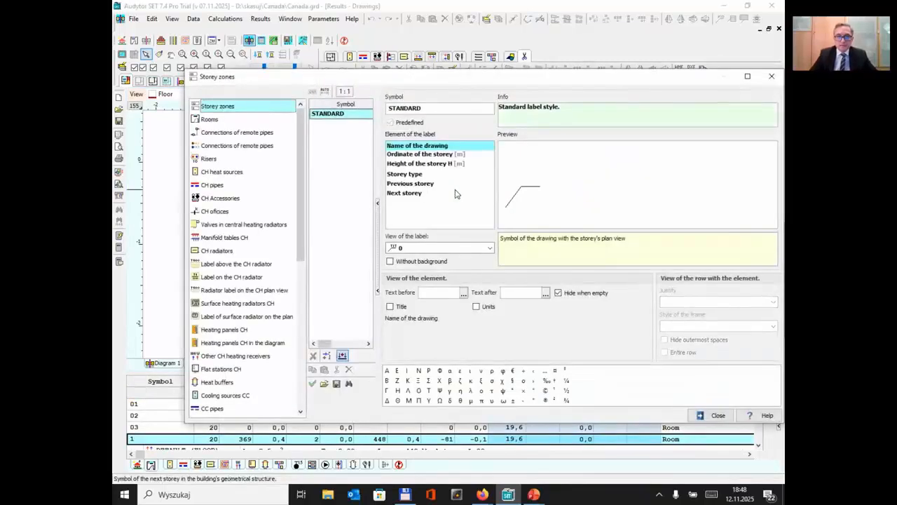
click(217, 120)
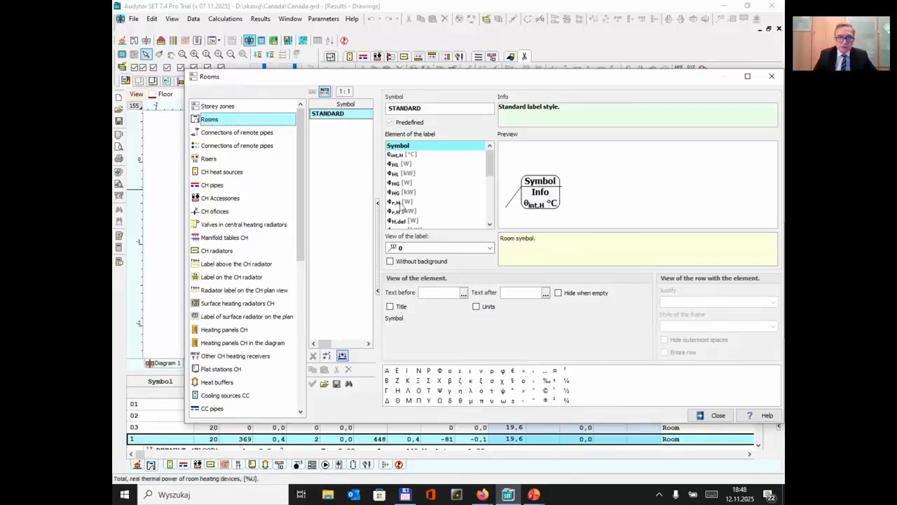
click(396, 163)
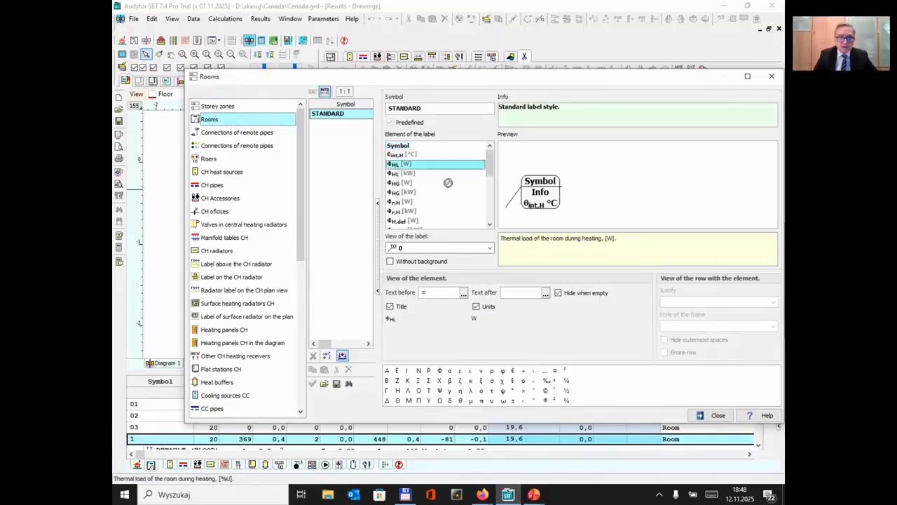
click(547, 203)
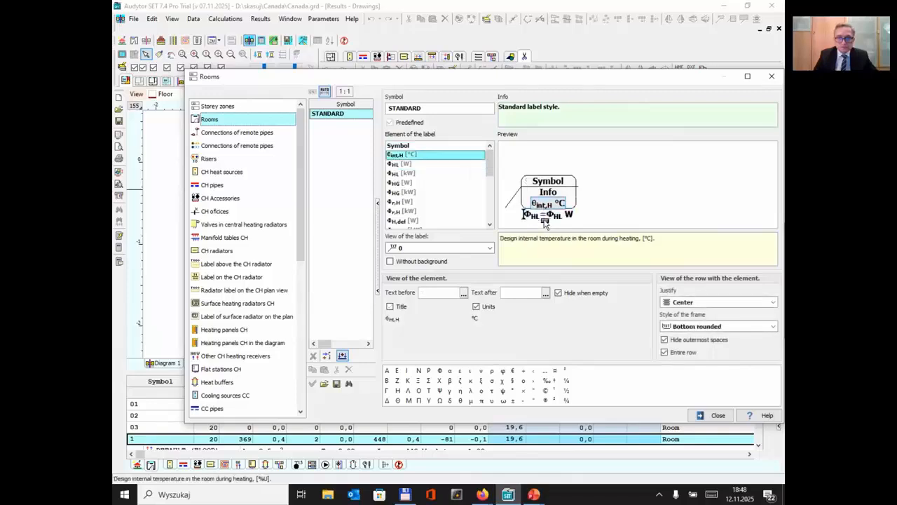
drag(544, 224, 545, 226)
click(544, 205)
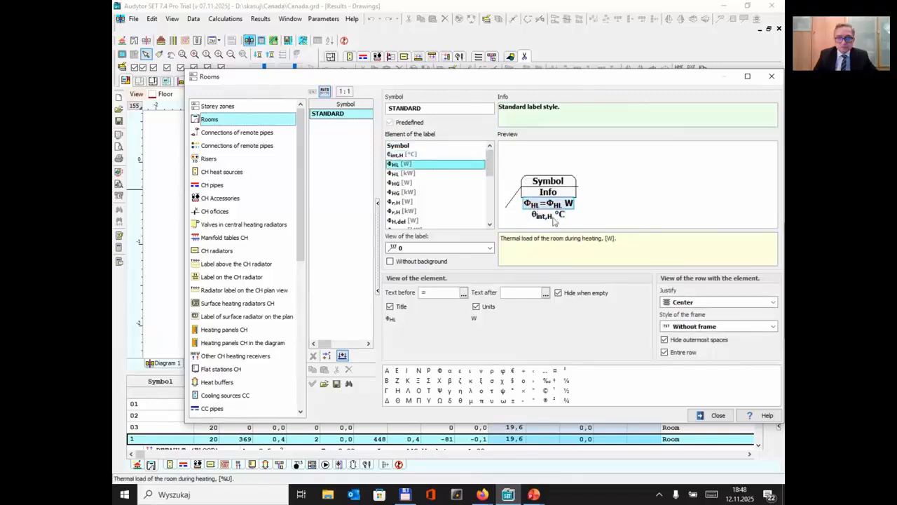
Set the frame style of the Φ_HL row in the room label to Frame
click(681, 328)
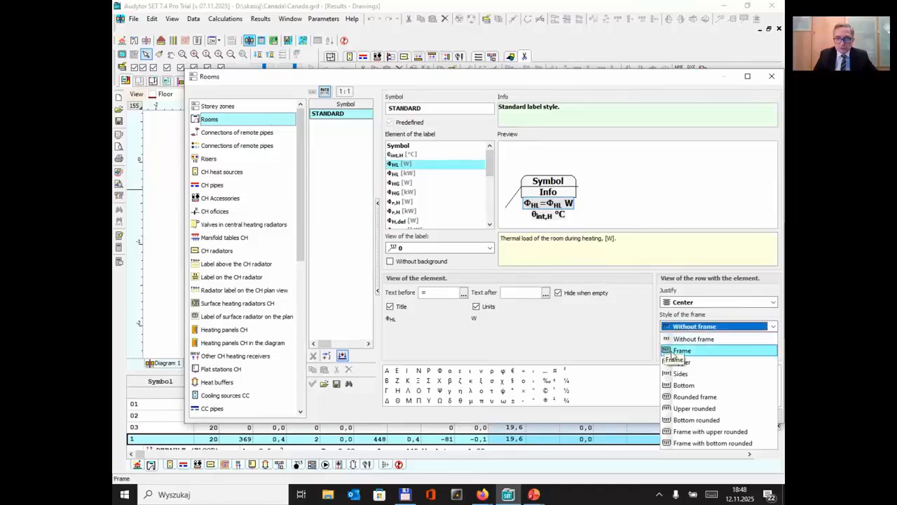
click(661, 339)
key(Up)
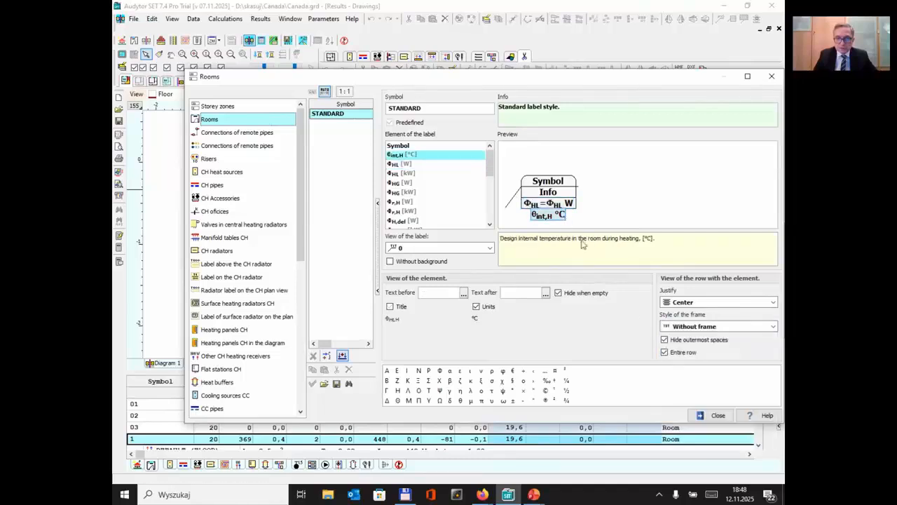
Set the frame style of the θint,H row in the room label to Bottom rounded and check the Φ_HL row's frame style
click(680, 327)
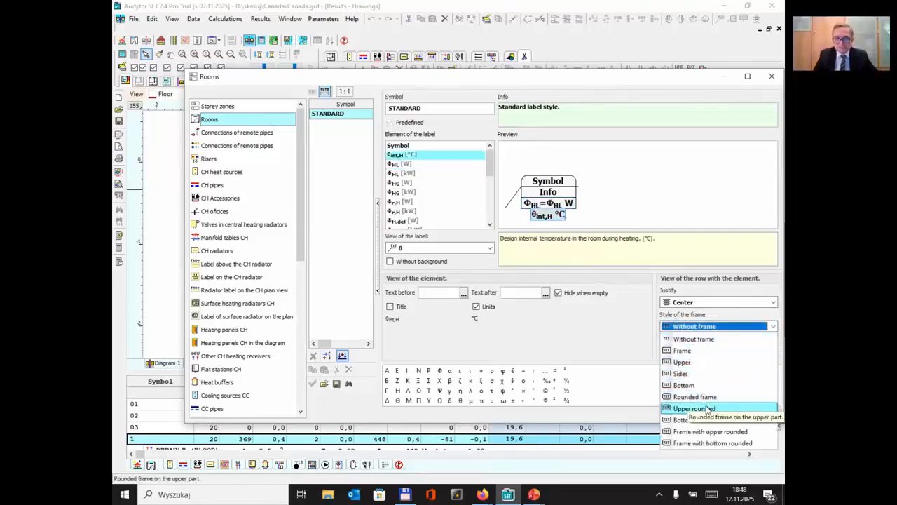
click(690, 419)
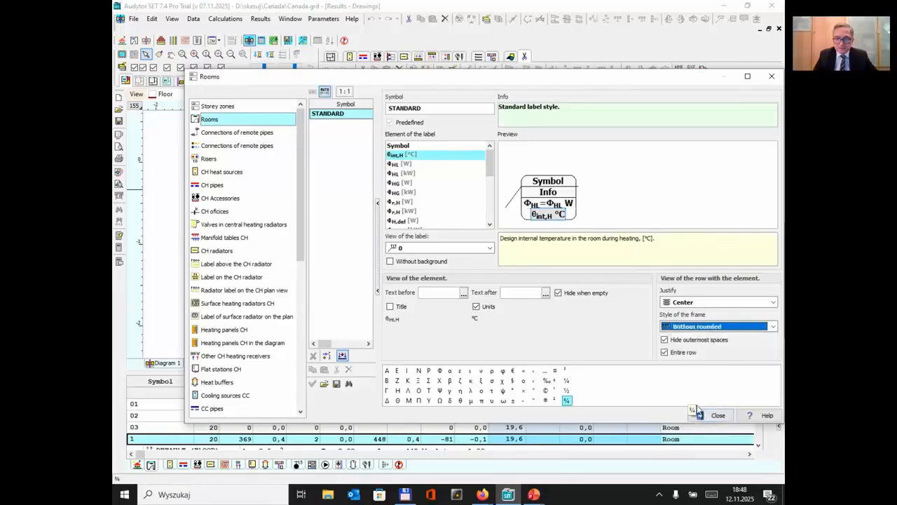
click(566, 204)
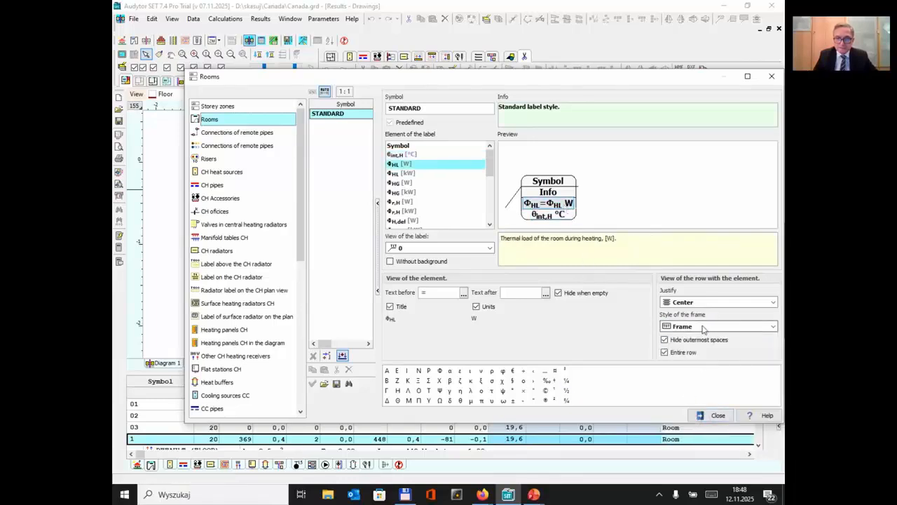
Set the frame style of the θint,H row to Frame with bottom rounded and close the room label format
click(562, 216)
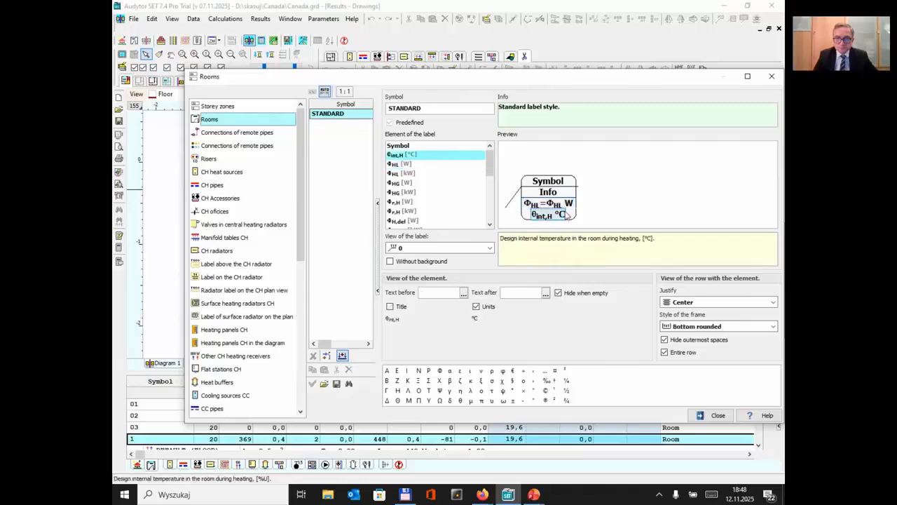
click(671, 327)
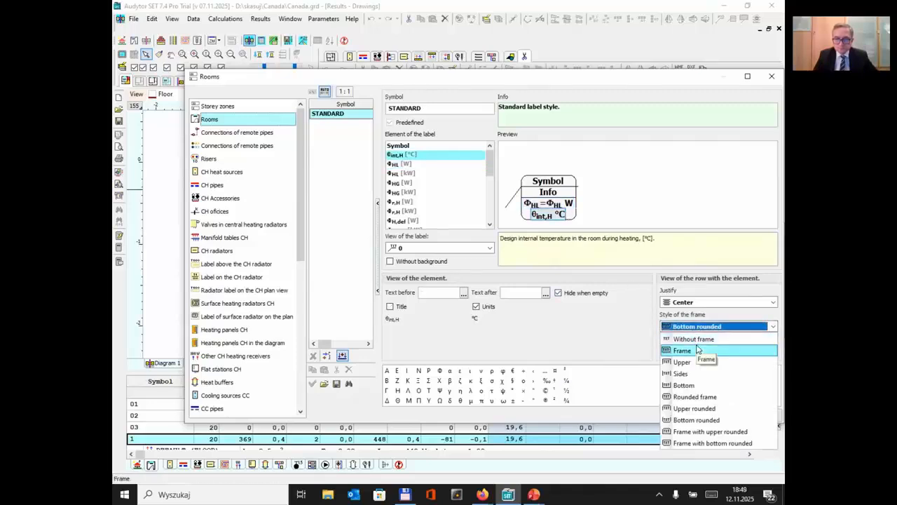
click(703, 443)
click(712, 415)
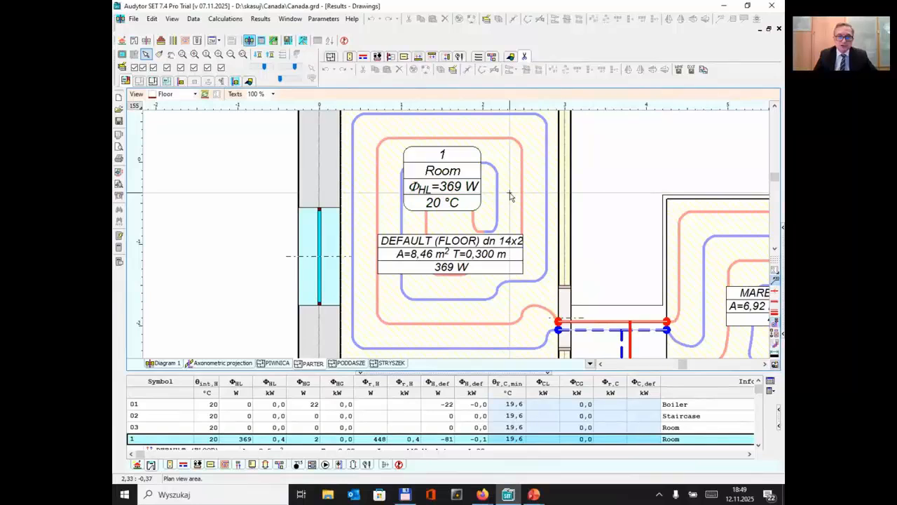
In the data drawing of the PIWNICA storey, attach a label to the supply pipe in boiler room 01, placed above the pipe
scroll(509, 195, down, 2)
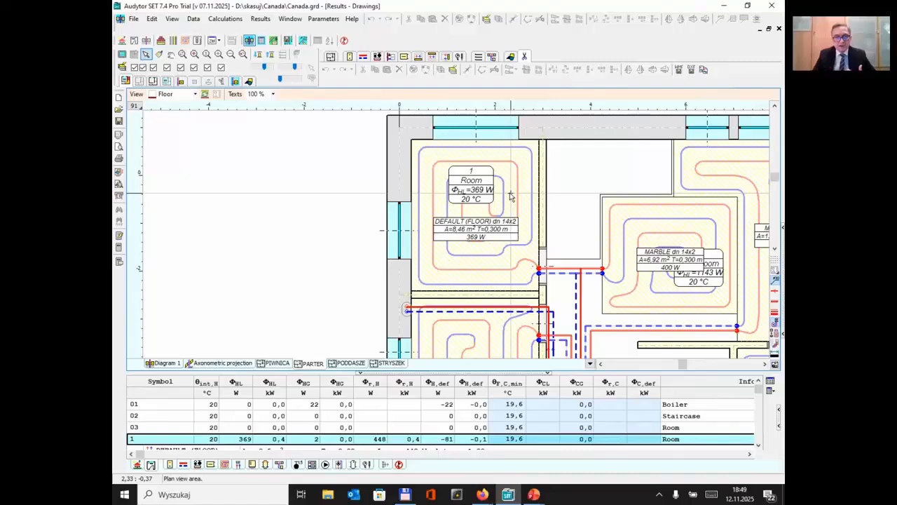
key(F12)
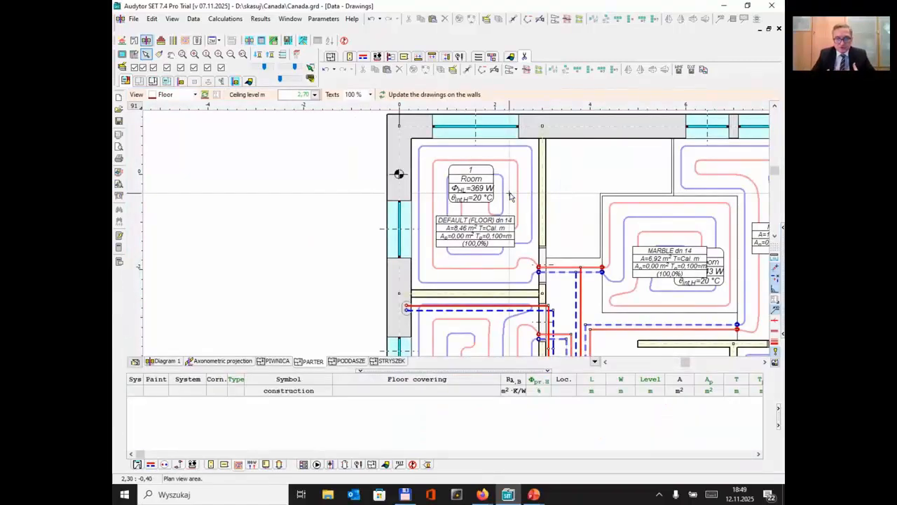
click(274, 361)
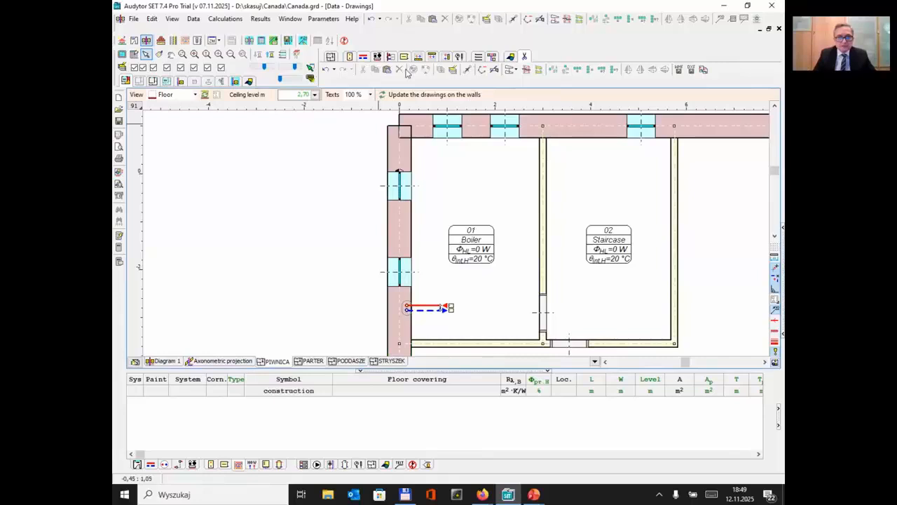
click(476, 69)
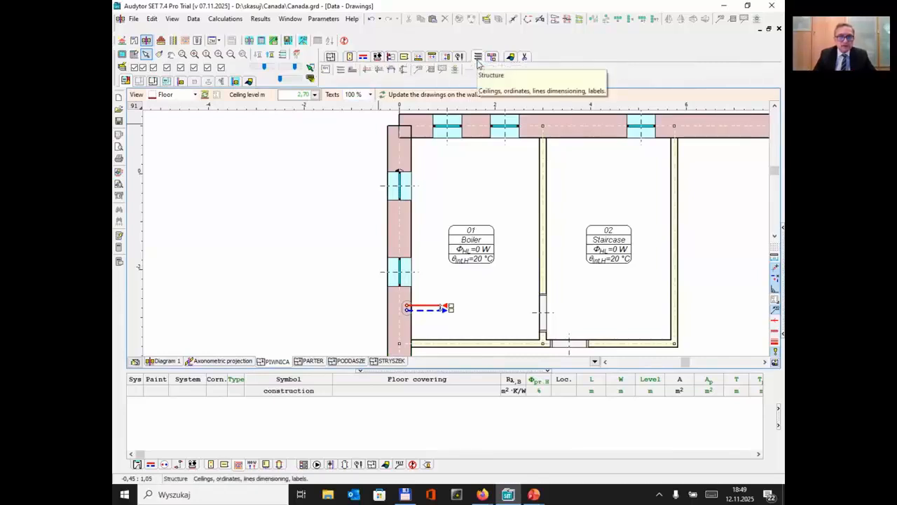
click(418, 71)
click(440, 306)
click(446, 284)
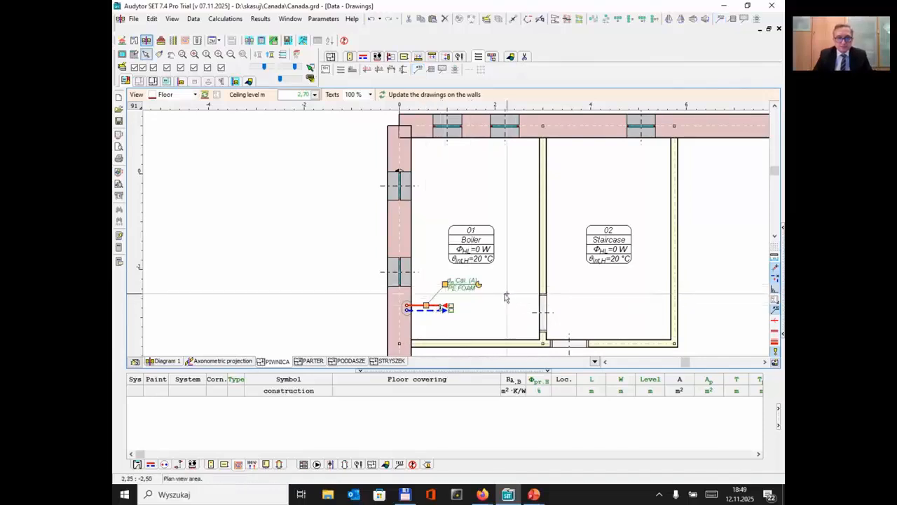
Recalculate the project, skip the diagnostics and display the PIWNICA plan with calculation results
scroll(498, 295, up, 3)
scroll(493, 299, down, 1)
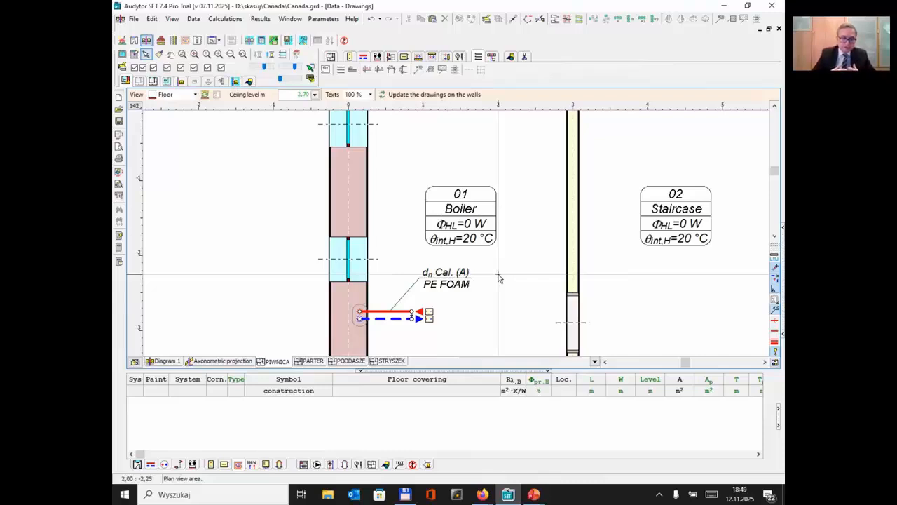
key(F9)
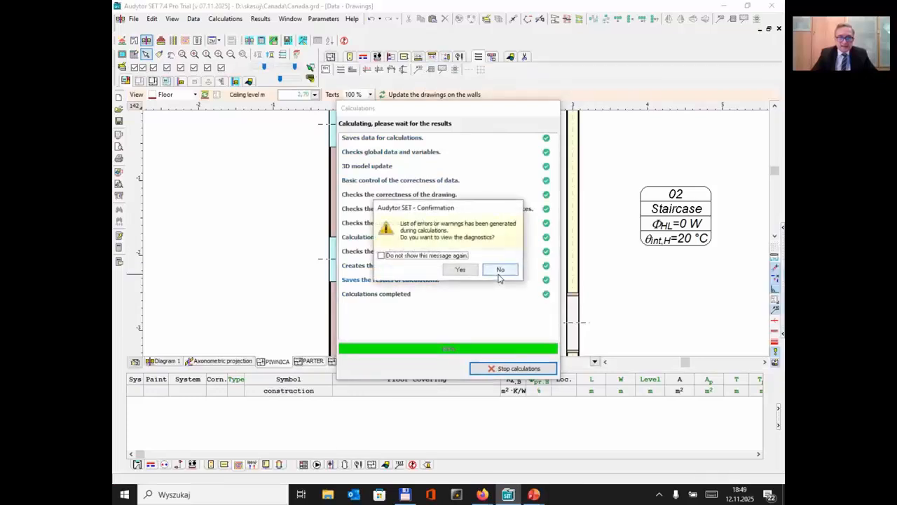
click(499, 270)
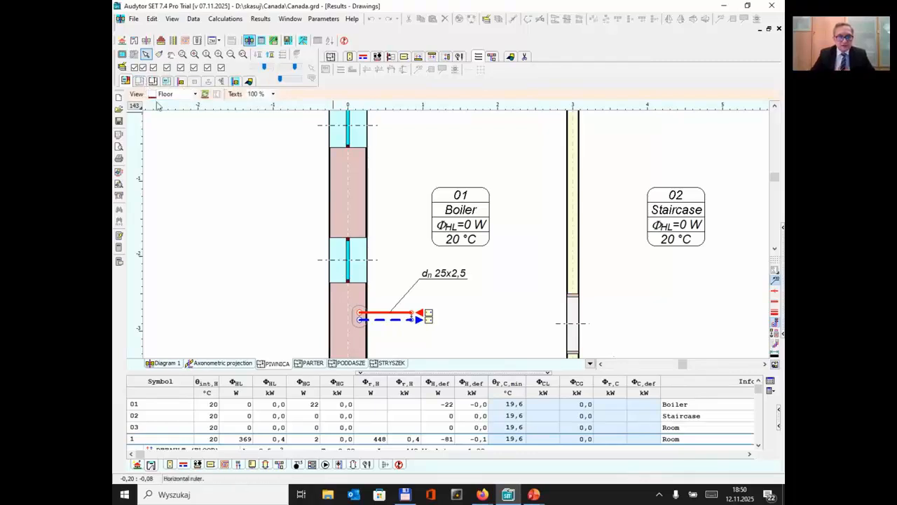
Enable Central cooling CC in the global basic data and activate Calculate cooling for the CH heat sources
click(122, 41)
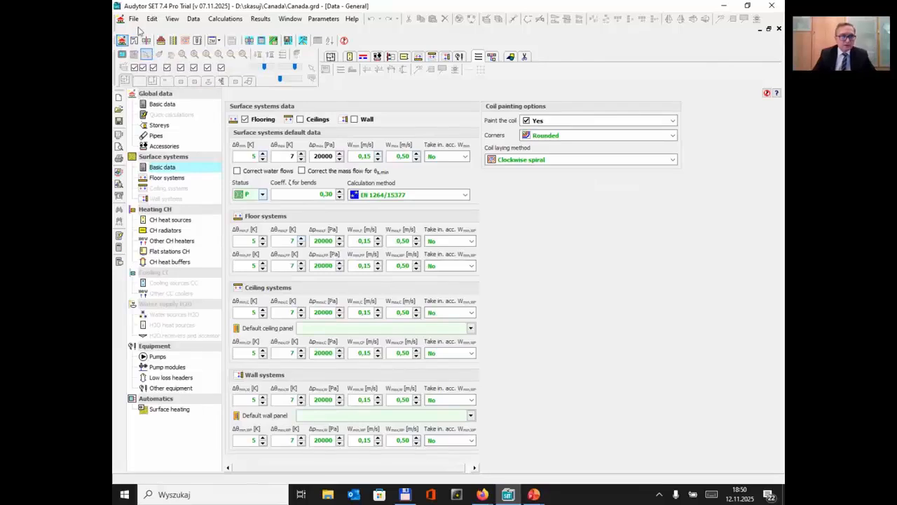
click(170, 221)
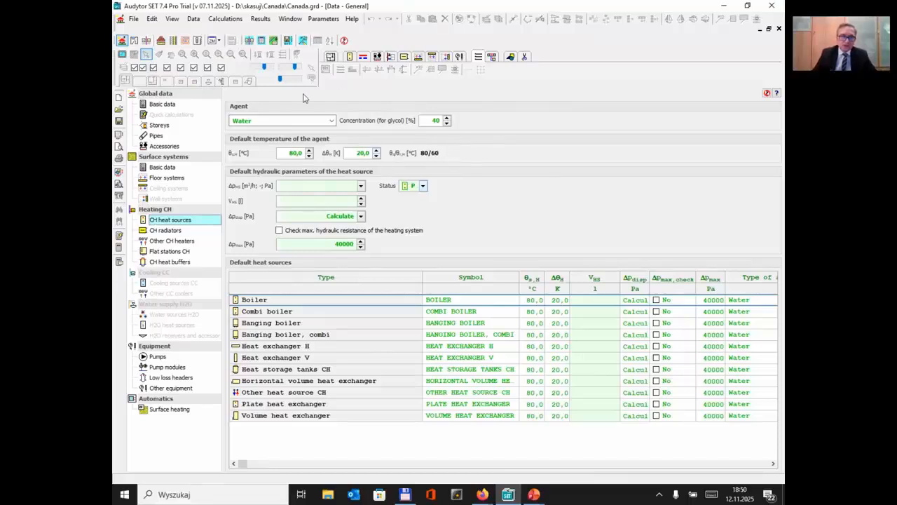
click(161, 105)
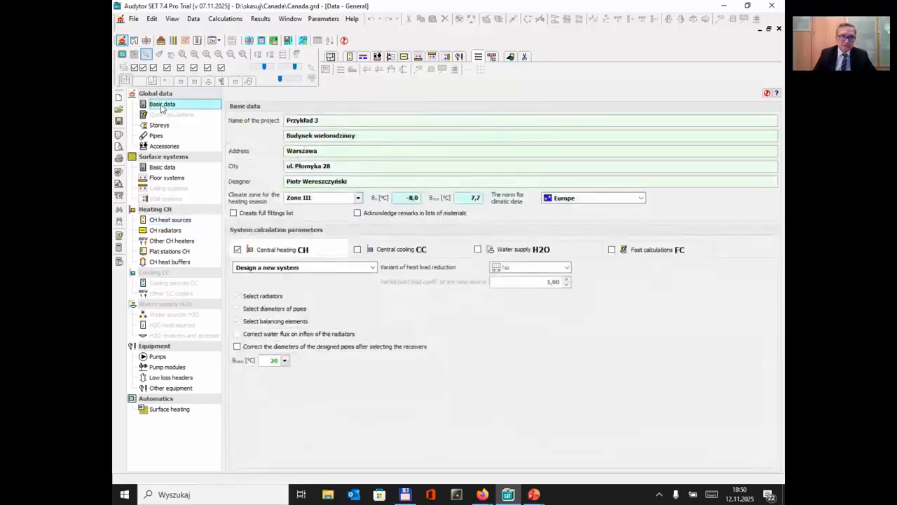
click(357, 250)
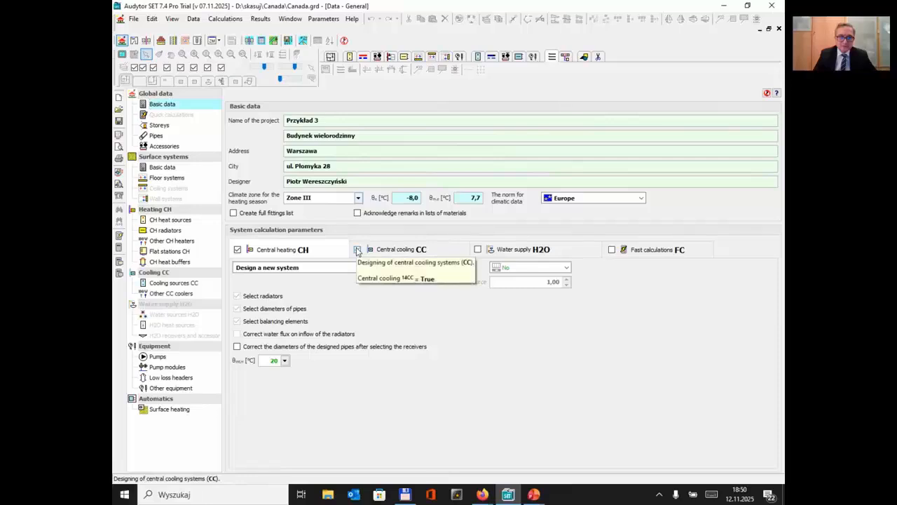
click(171, 221)
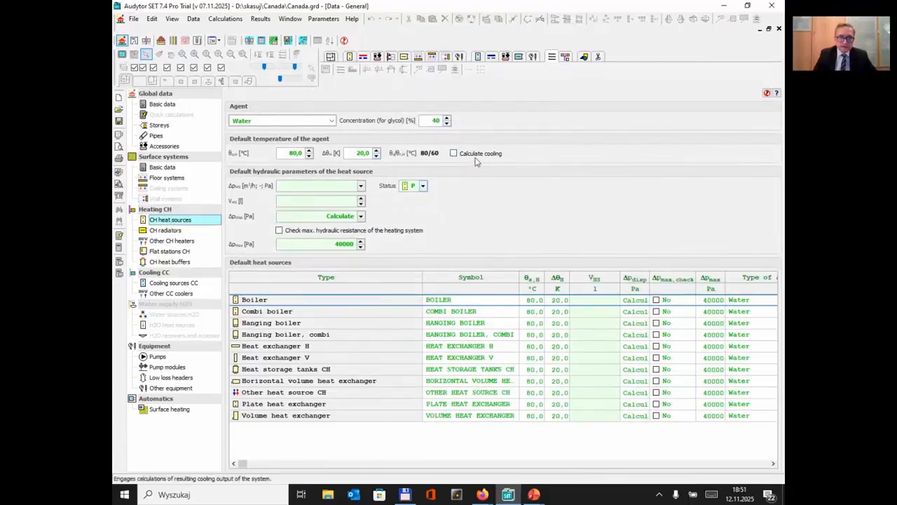
click(455, 155)
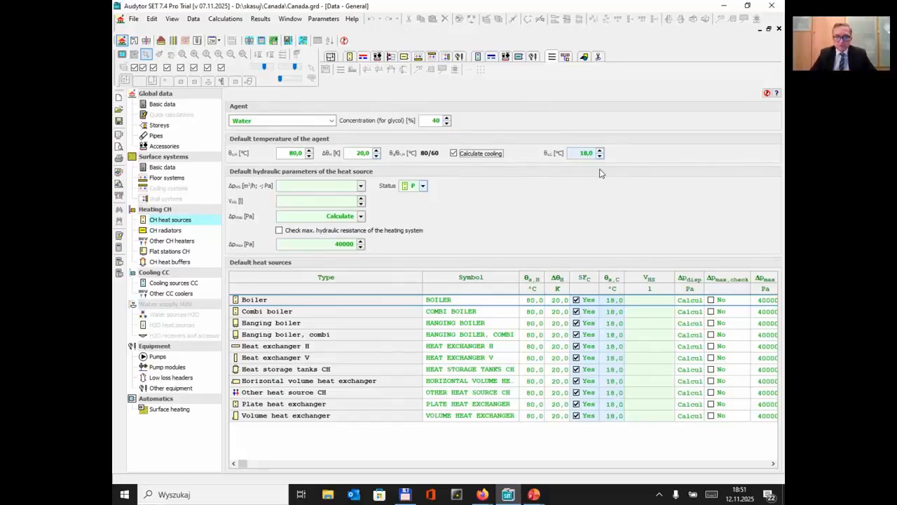
Examine the rooms' cooling-period internal temperature, relative humidity and dew point temperature in the room data table
key(F6)
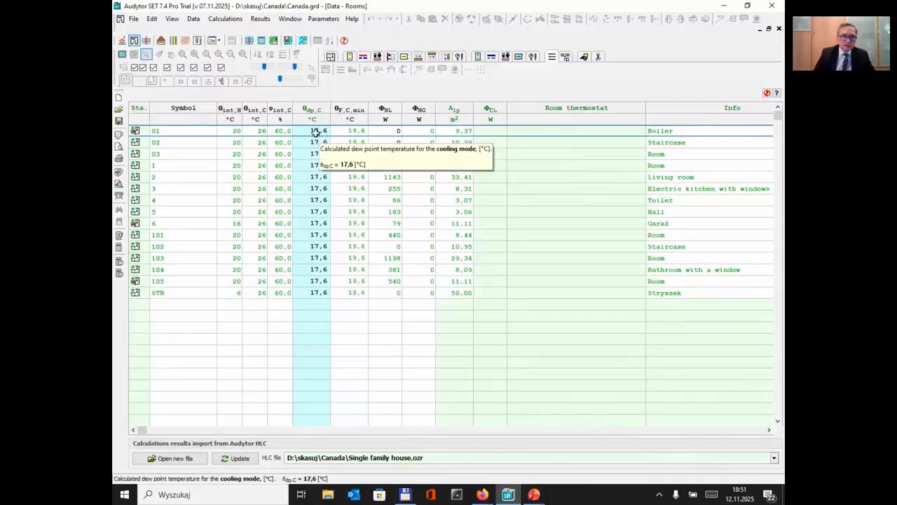
click(261, 131)
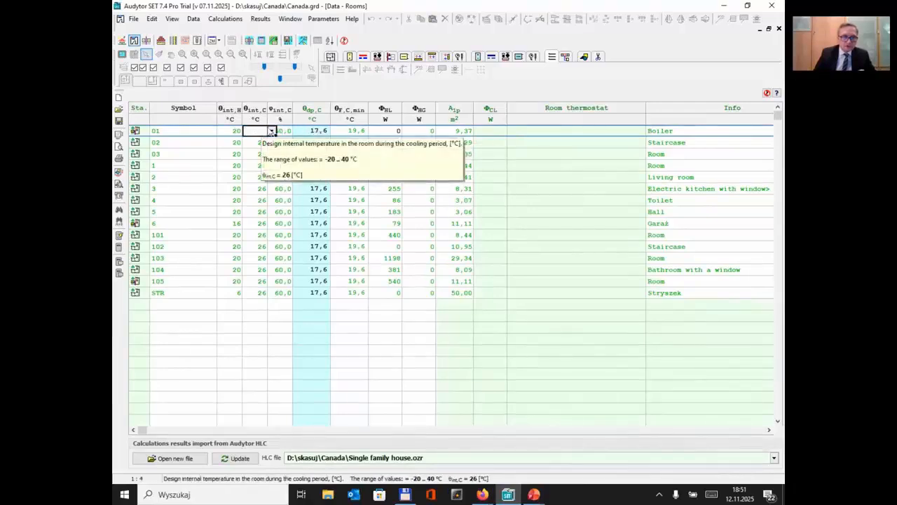
click(284, 131)
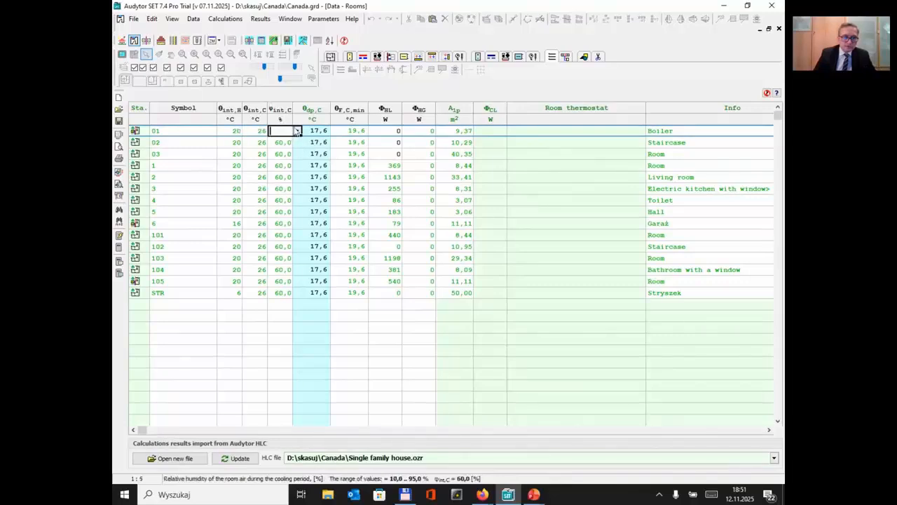
key(Tab)
click(279, 132)
drag(319, 131, 321, 293)
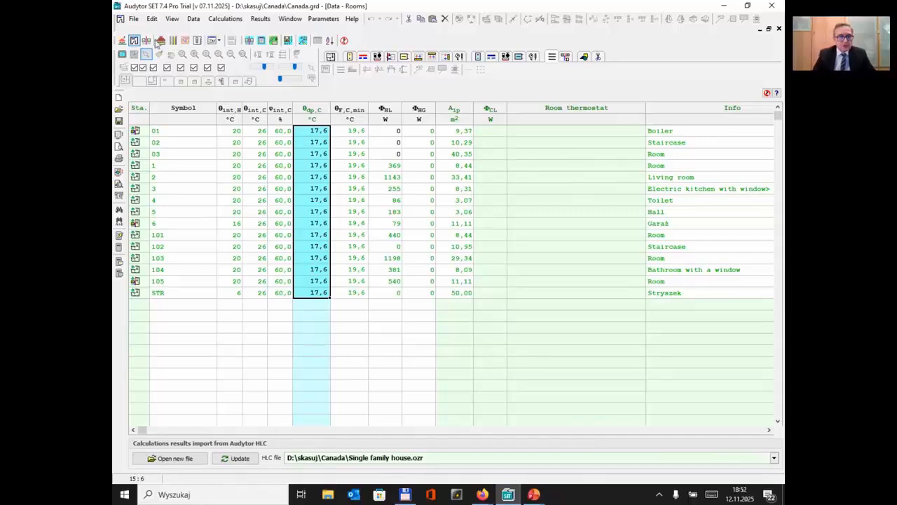
click(207, 191)
Recalculate the project, skip the diagnostics and open the results table for surface heating radiators
key(F10)
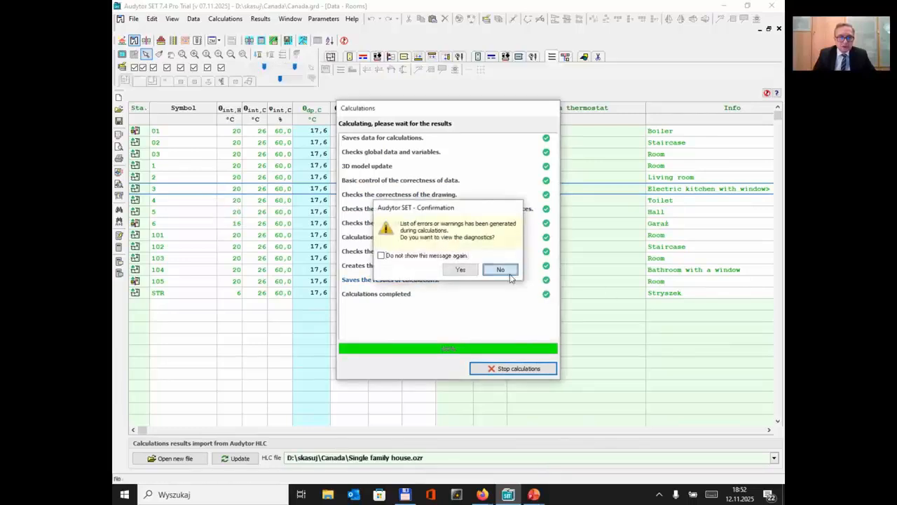
click(509, 275)
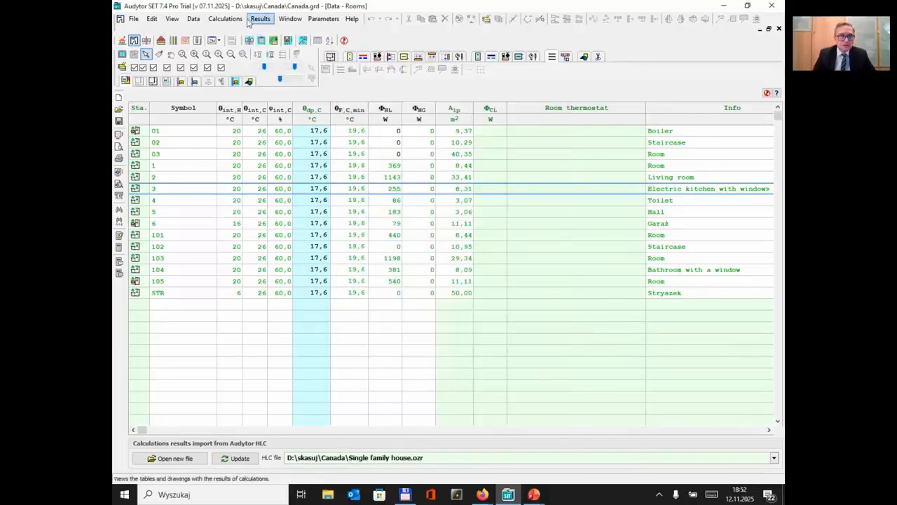
click(260, 19)
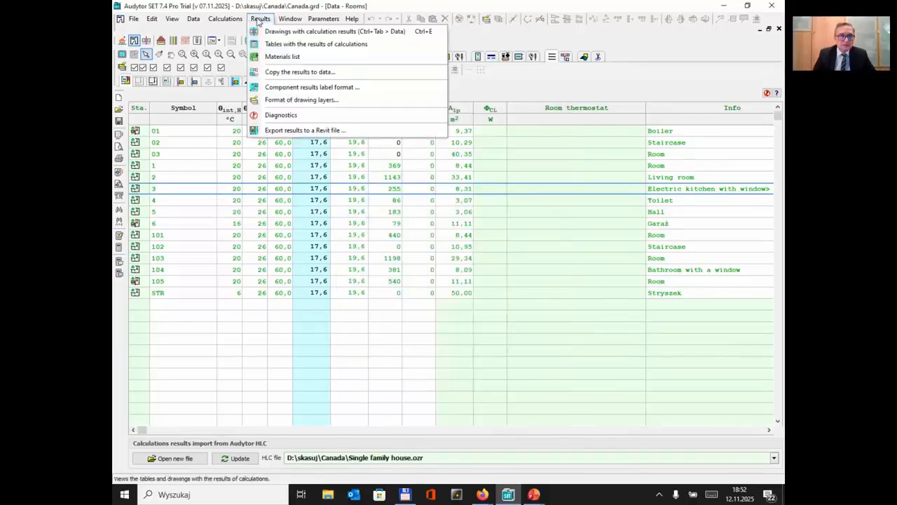
click(319, 44)
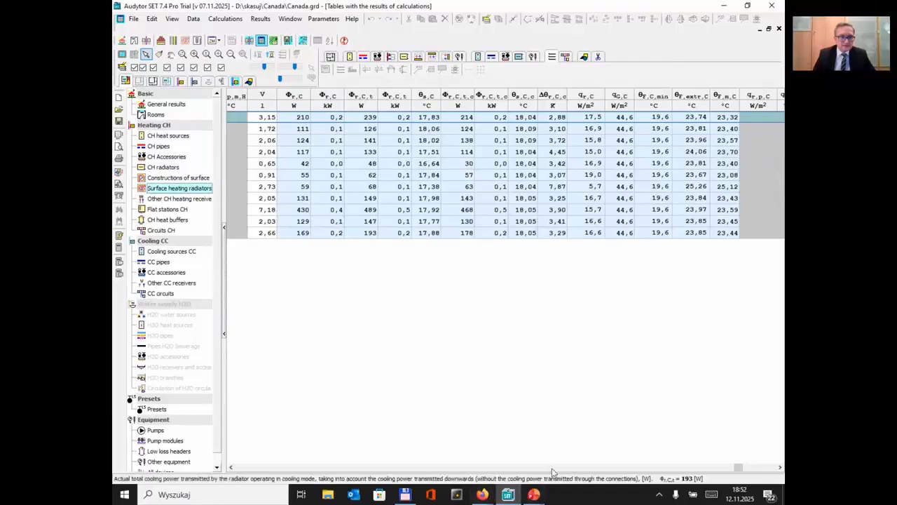
Open the format of the surface heating radiators CH table, review its available heating and cooling columns, and close it
drag(745, 473, 565, 483)
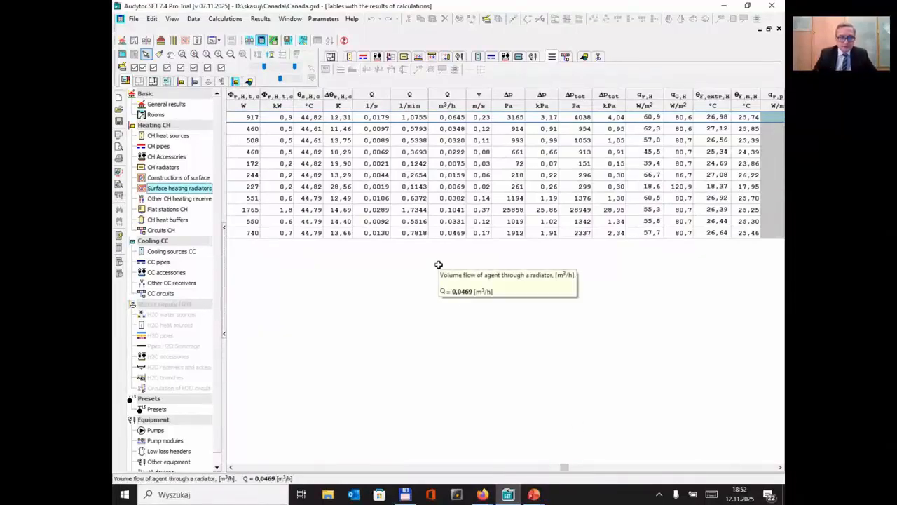
right_click(390, 287)
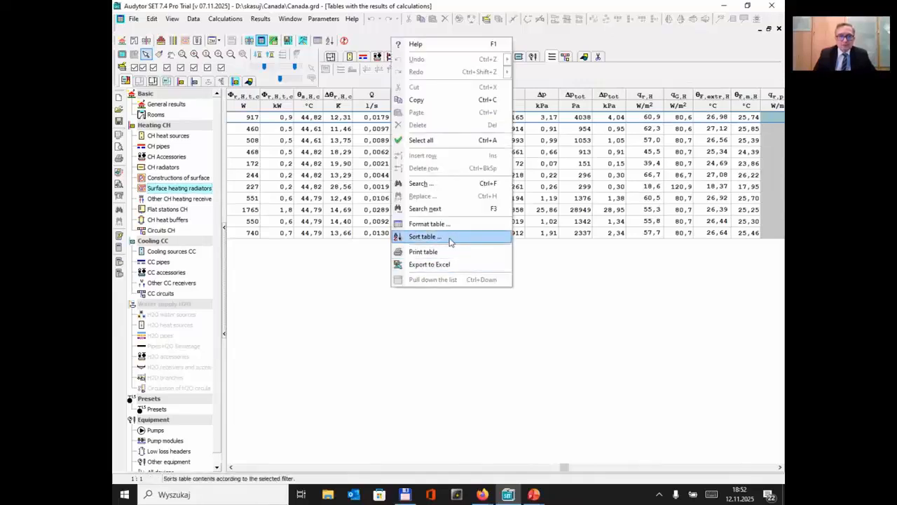
click(441, 224)
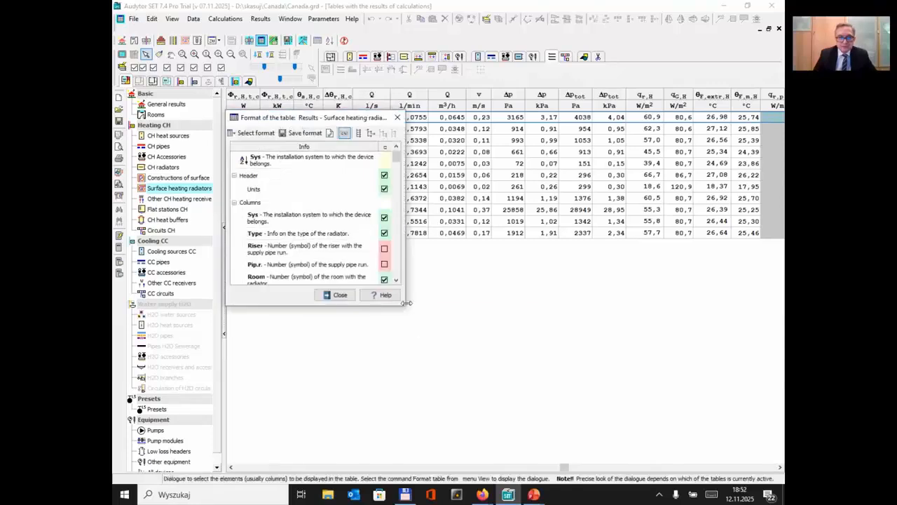
drag(411, 301, 600, 474)
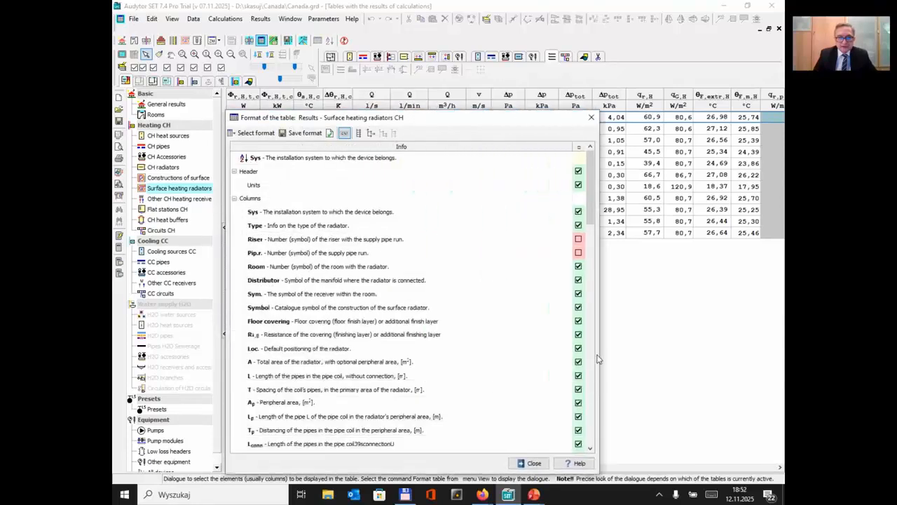
scroll(591, 261, down, 2)
scroll(591, 262, down, 1)
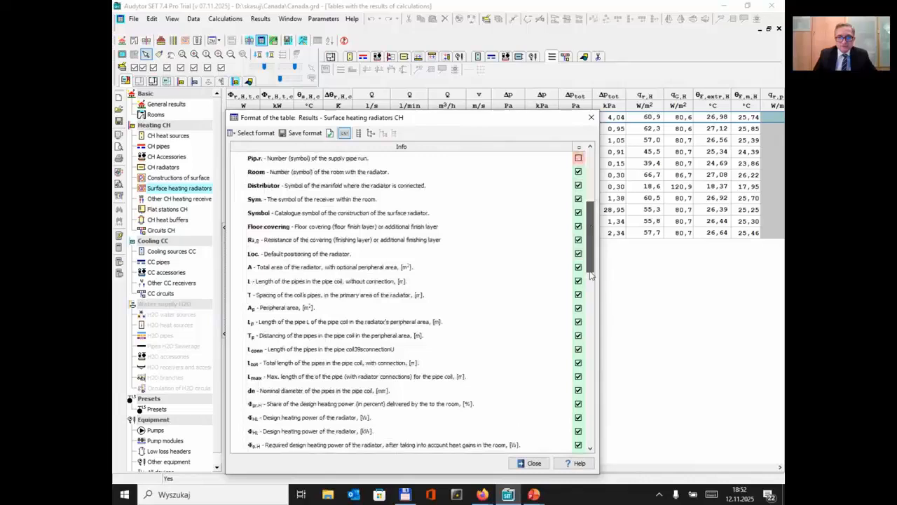
drag(591, 276, 592, 434)
click(591, 118)
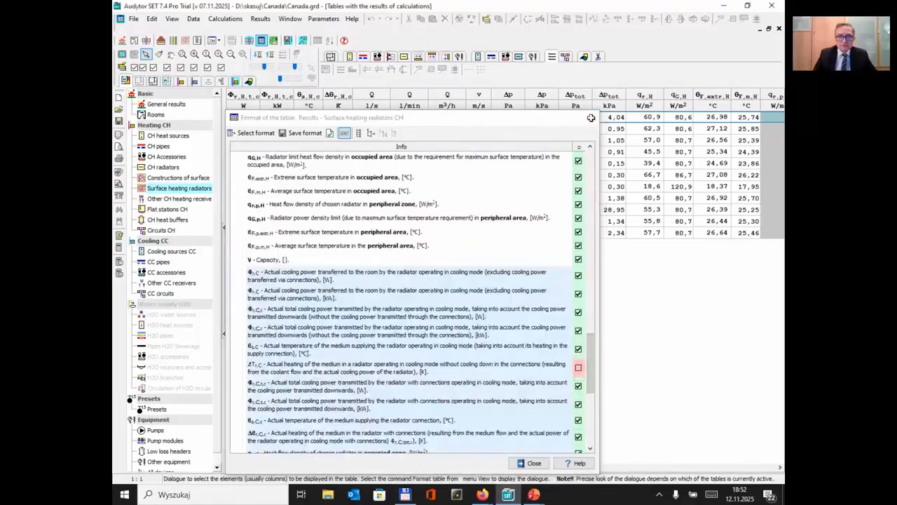
Examine the surface radiators' cooling results: cooling power Φr,C, minimum permissible surface temperature θF,C,min, and extreme and average surface temperatures
click(610, 468)
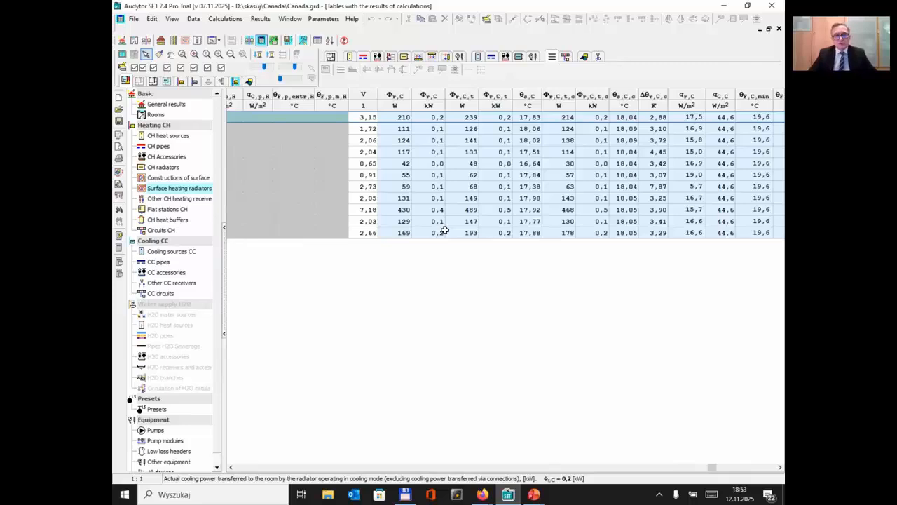
drag(402, 117, 393, 234)
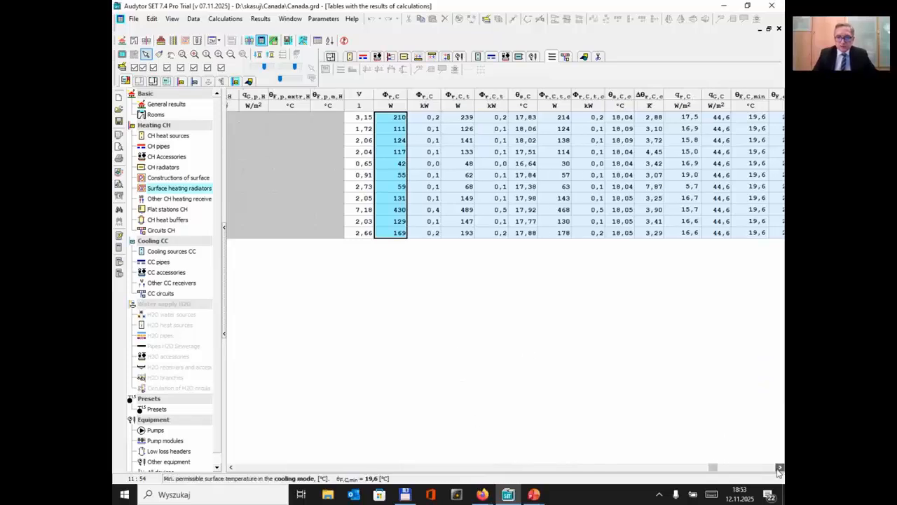
click(779, 466)
click(777, 468)
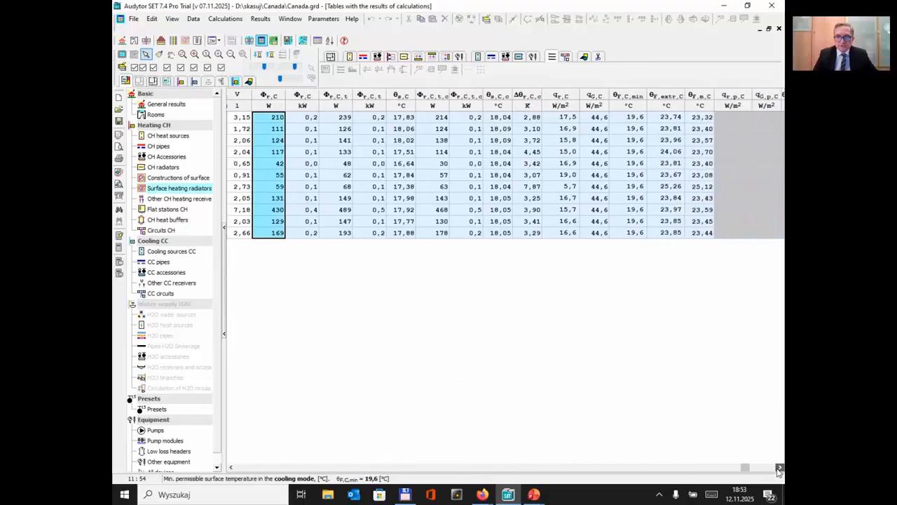
click(778, 468)
drag(596, 118, 592, 235)
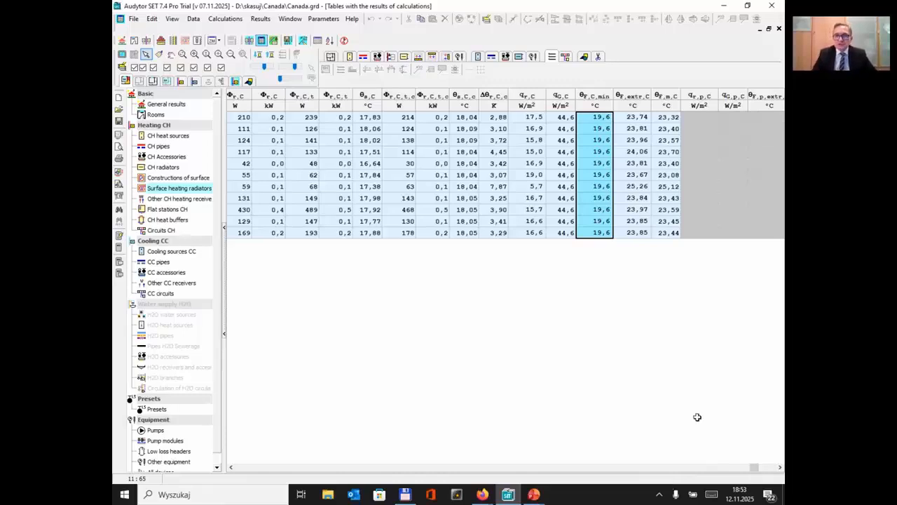
drag(636, 117, 640, 311)
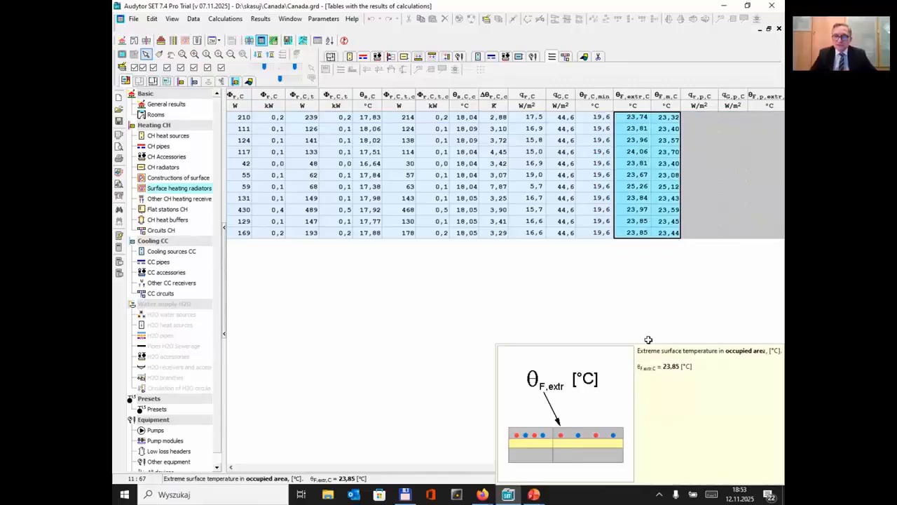